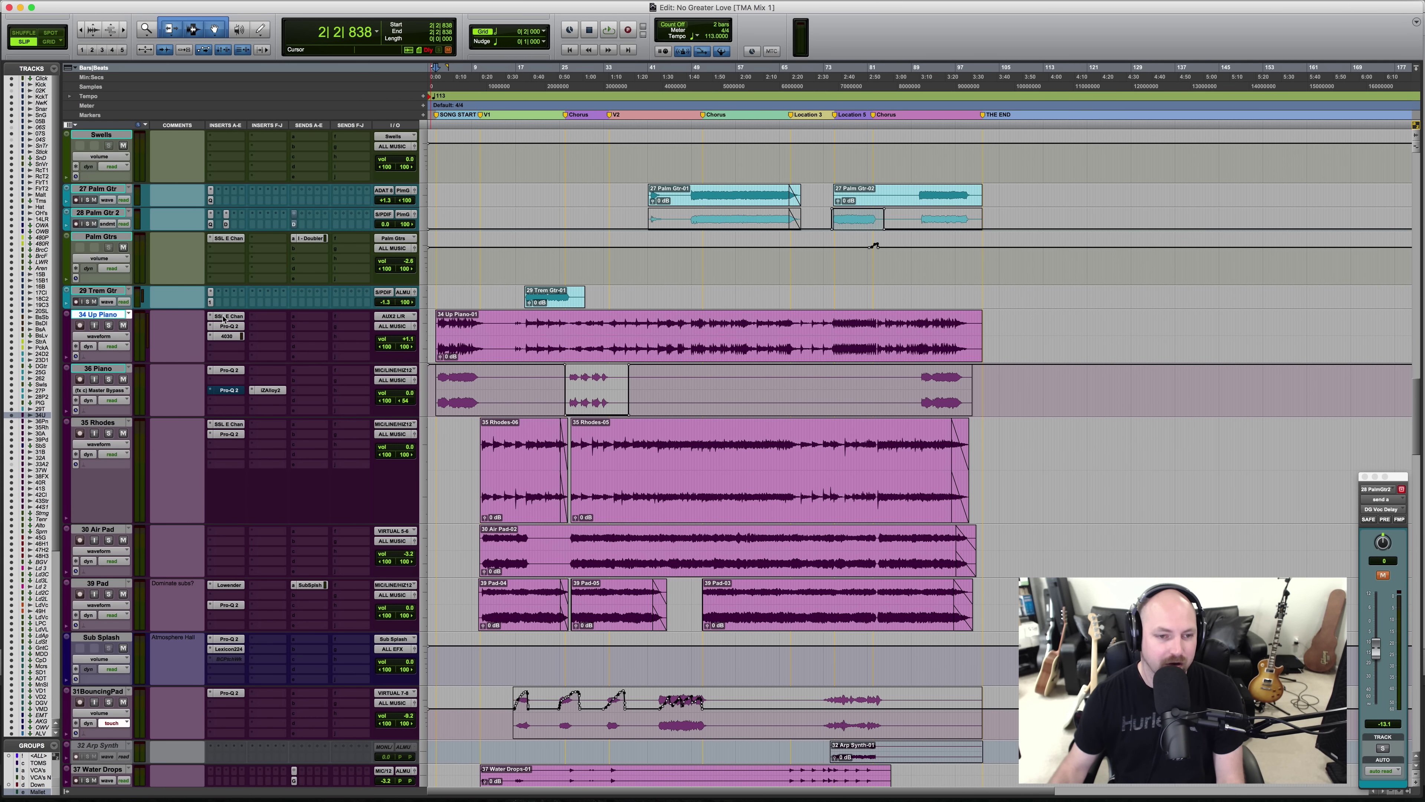
Step: Open the SSL E Channel Strip on 34 Up Piano, solo the track, bypass all its inserts and audition the unprocessed sound from bar 3
left_click(226, 315)
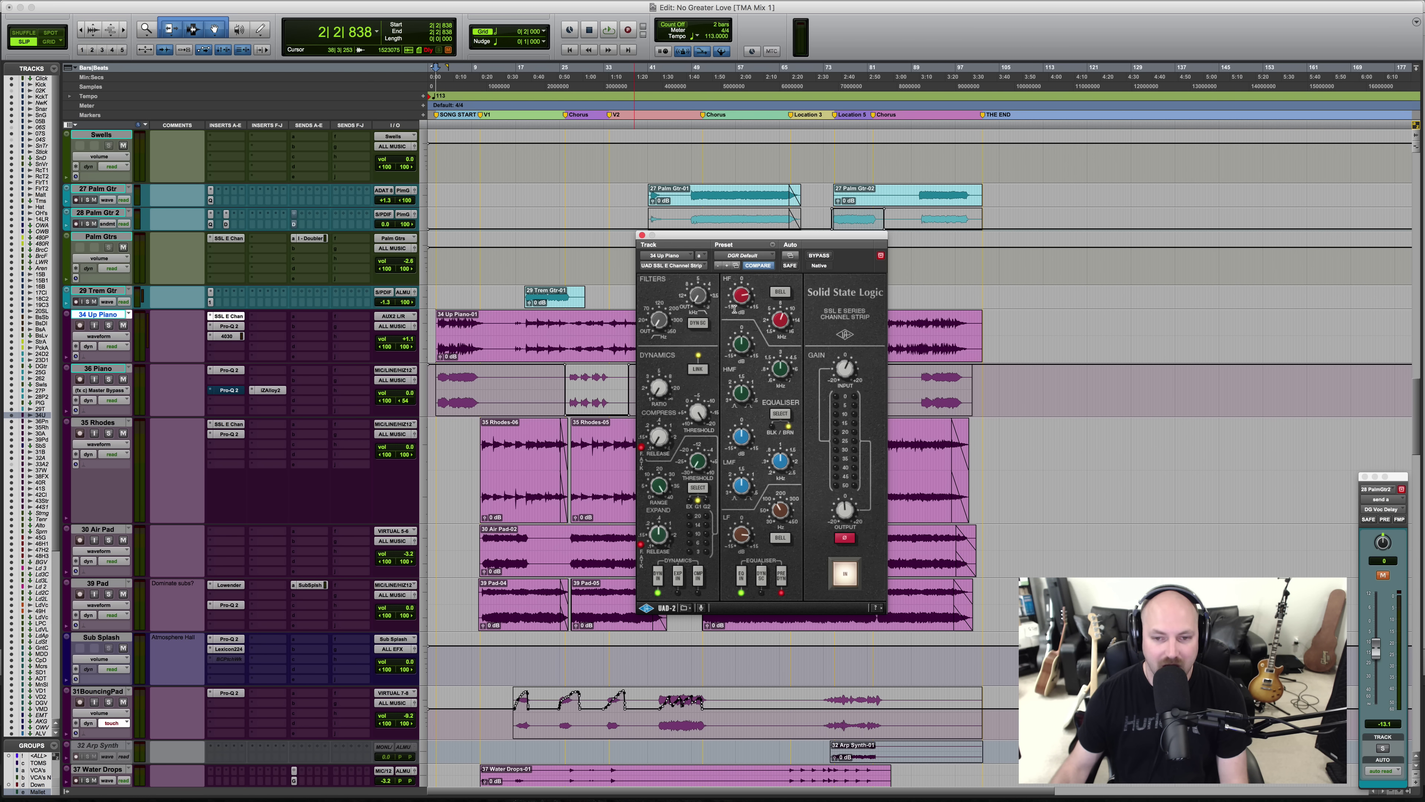
key("shift+s")
key("ctrl+Tab")
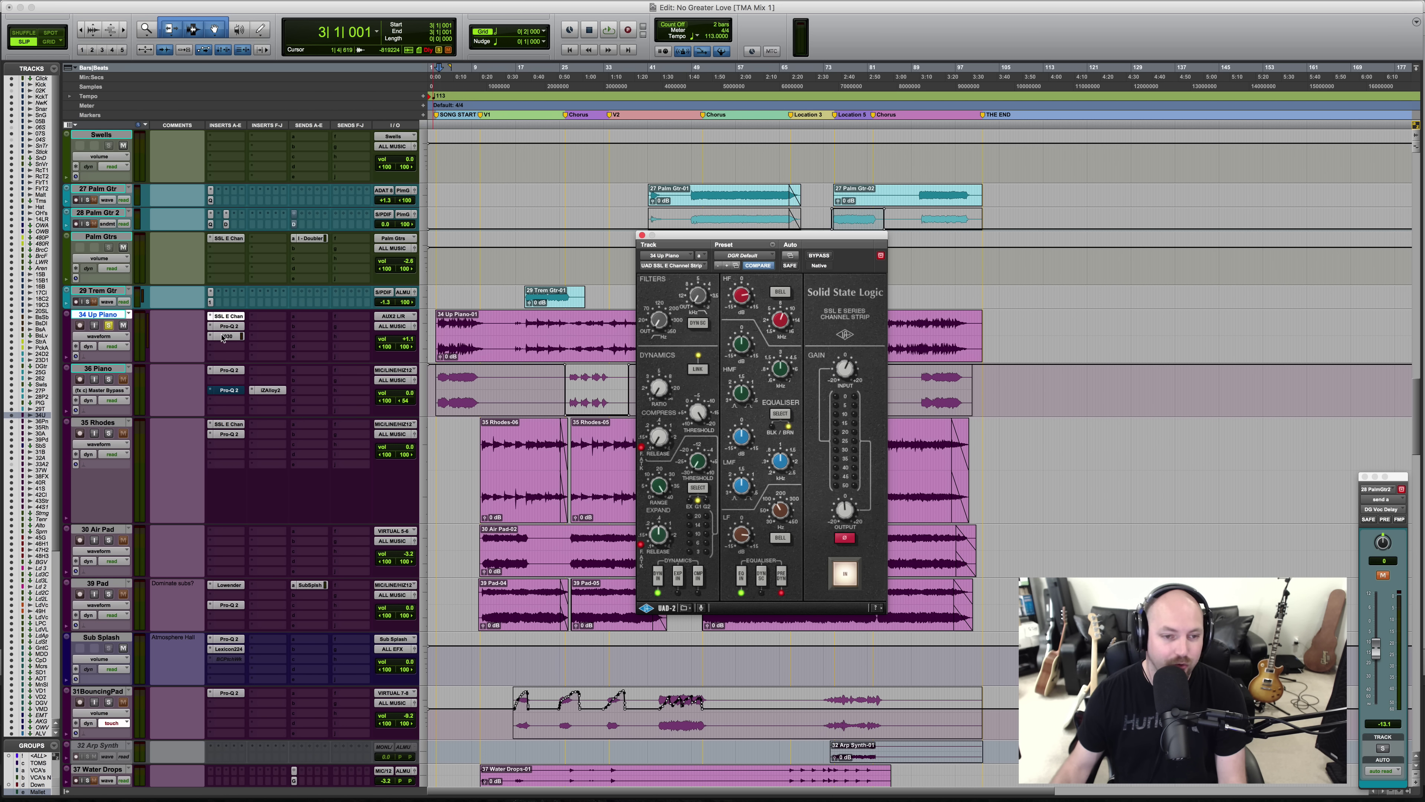
left_click(230, 318, "super")
key("space")
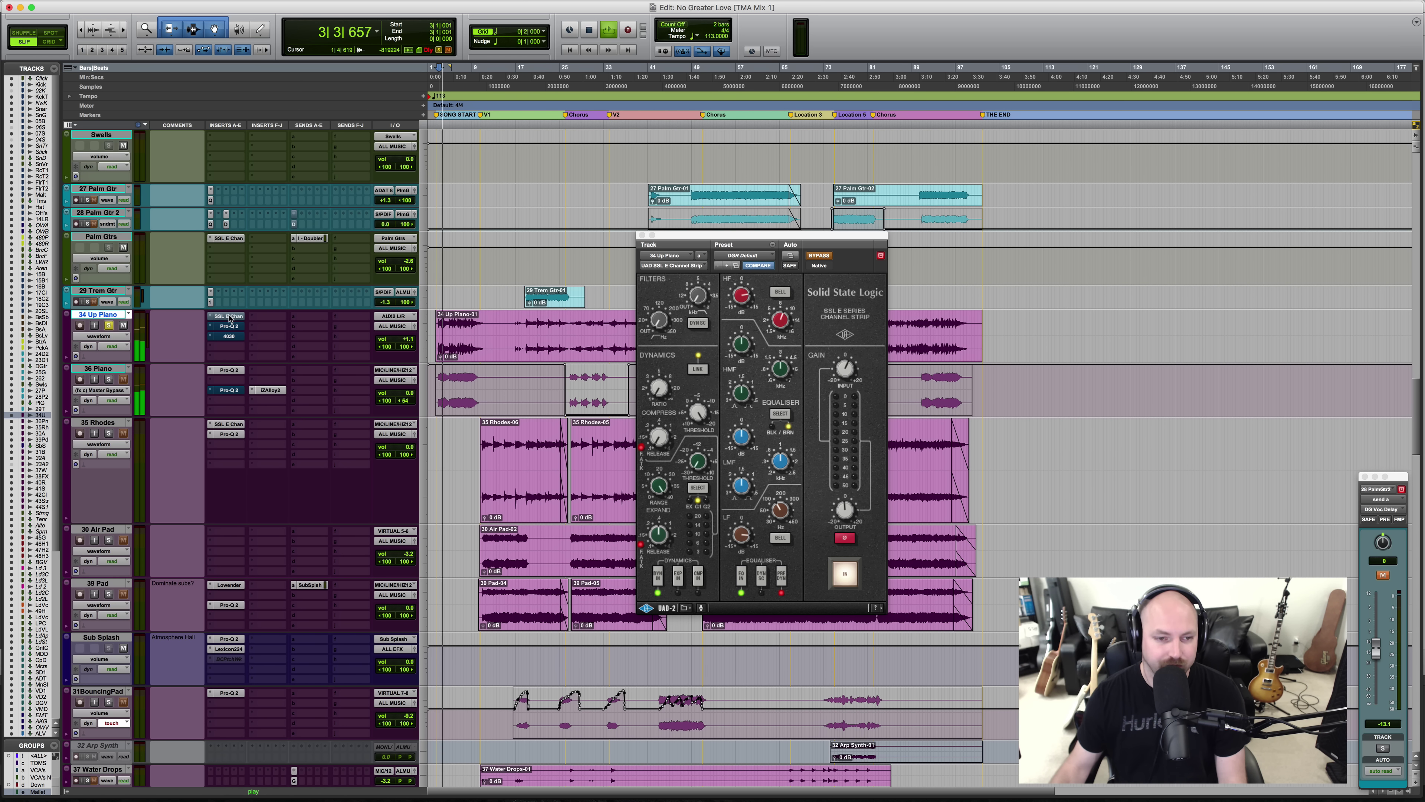
key("space")
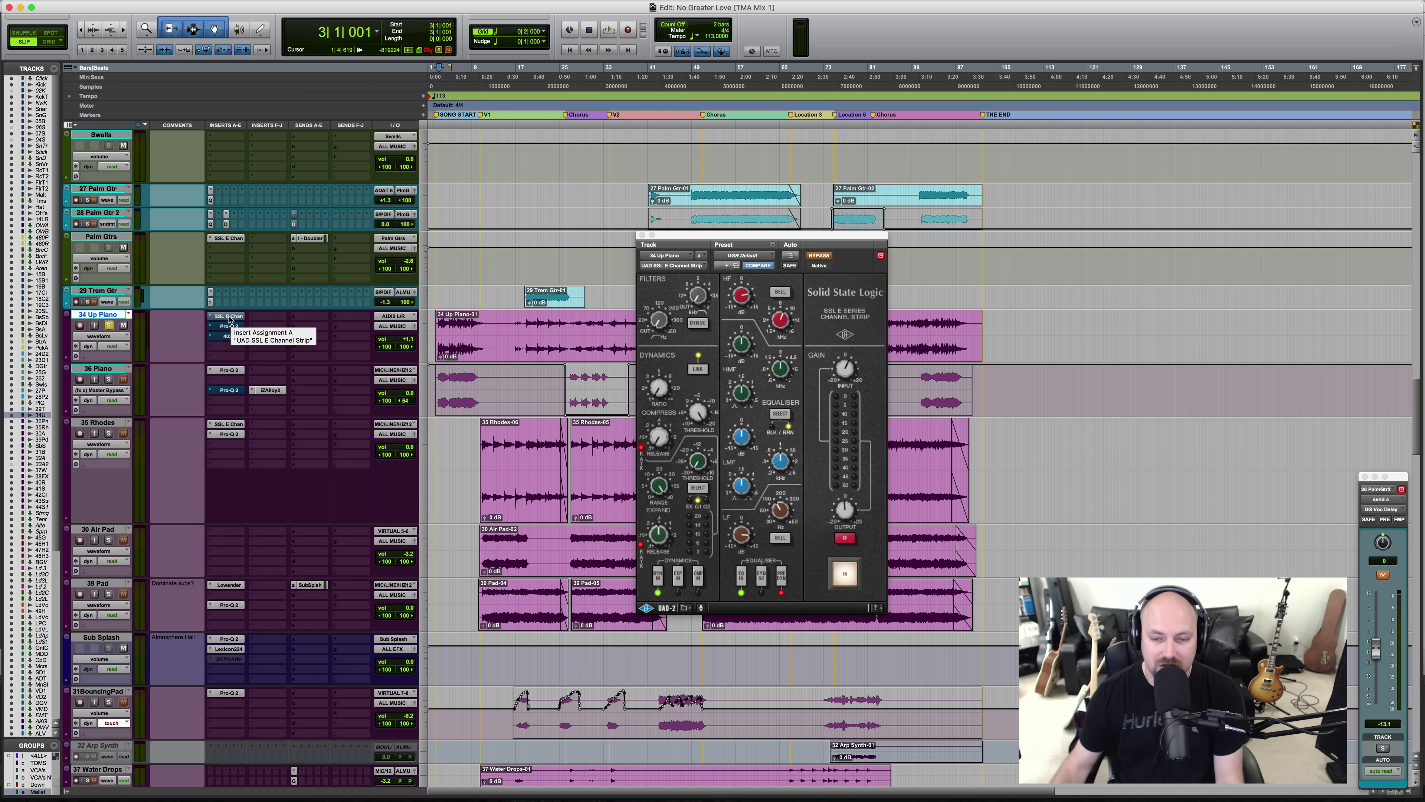
Step: Compare 34 Up Piano with the SSL E Channel Strip bypassed and active during playback, leaving the channel strip active
key("space")
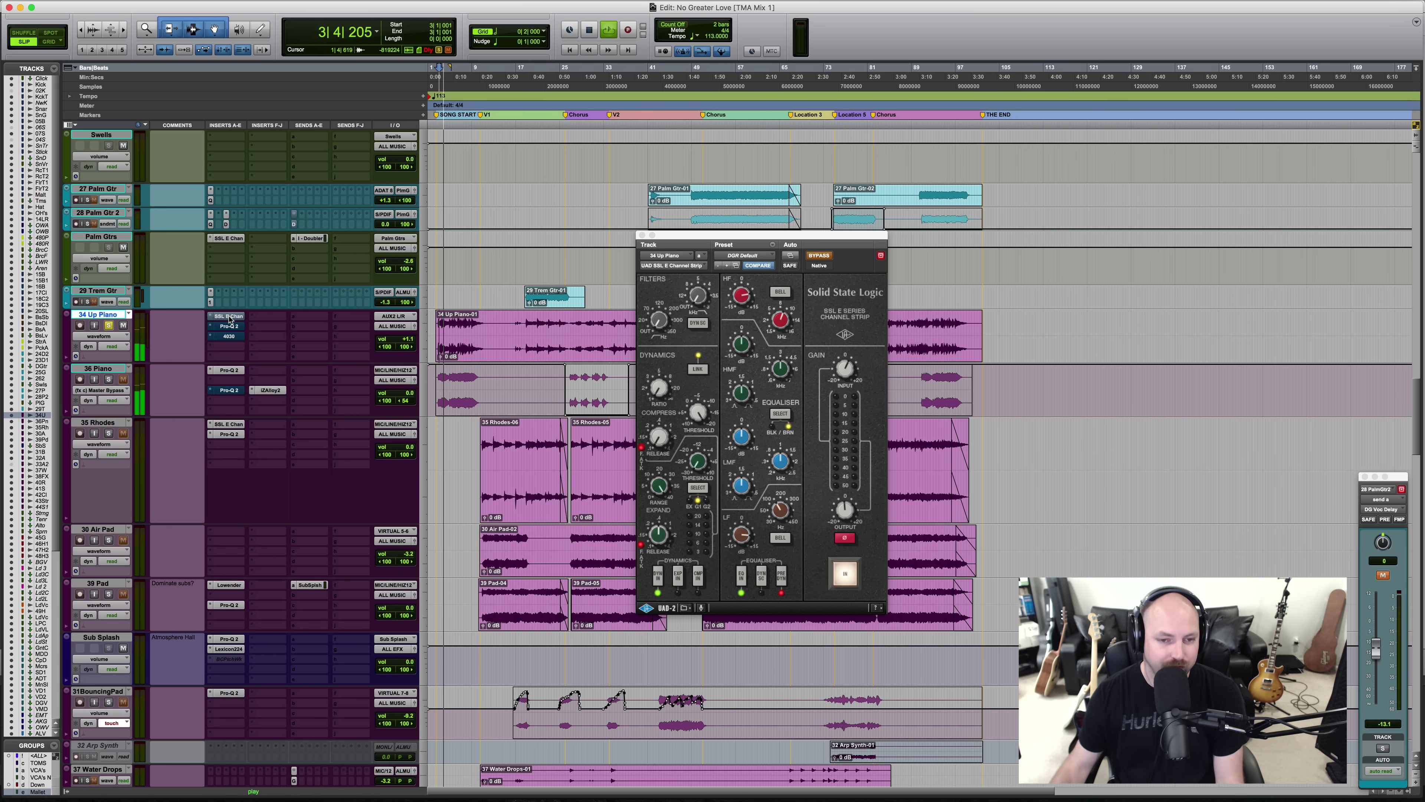
left_click(229, 318, "super")
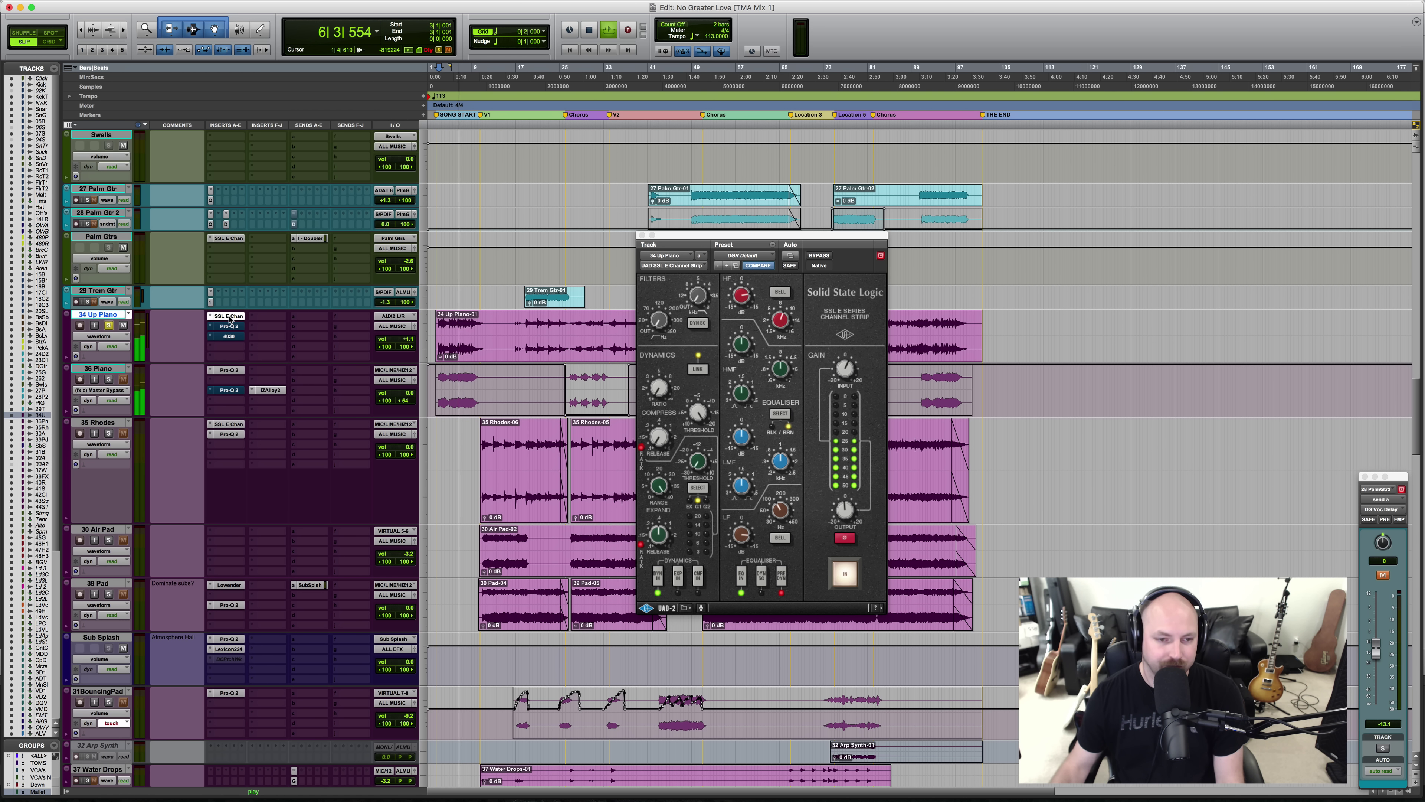
left_click(229, 317, "super")
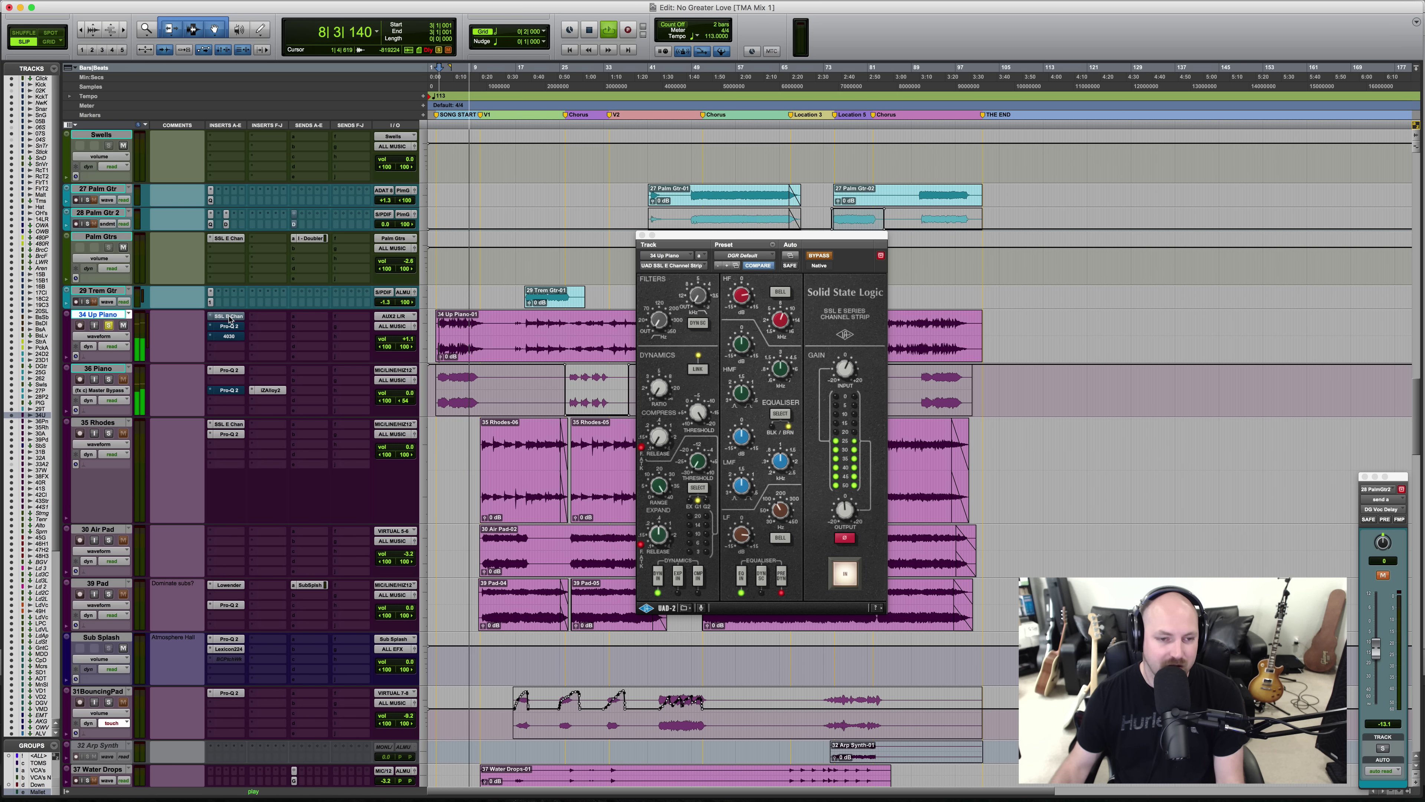
left_click(229, 318, "super")
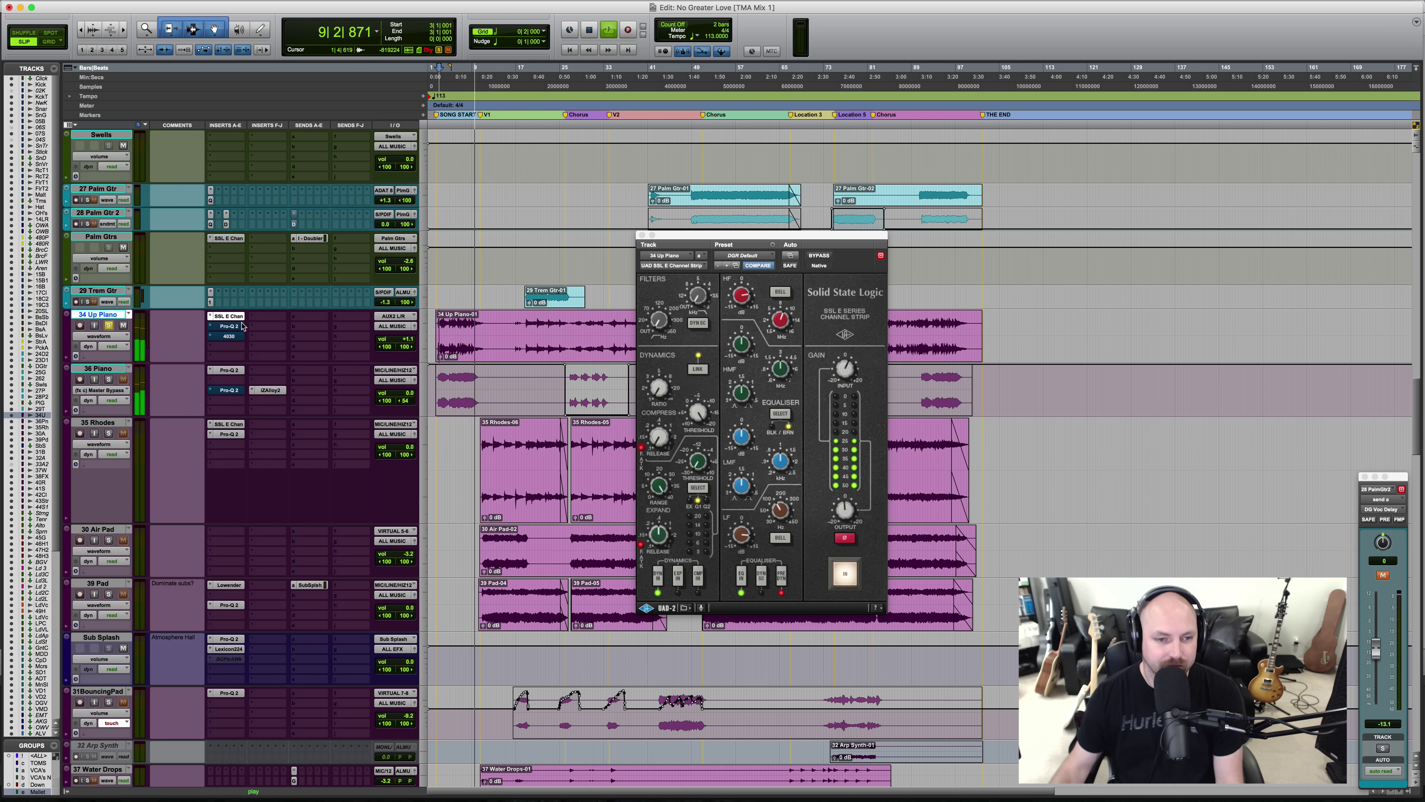
key("space")
Step: During playback, activate the Pro-Q 2 on 34 Up Piano and move its bell cut to about 2.7 kHz and -3 dB
key("space")
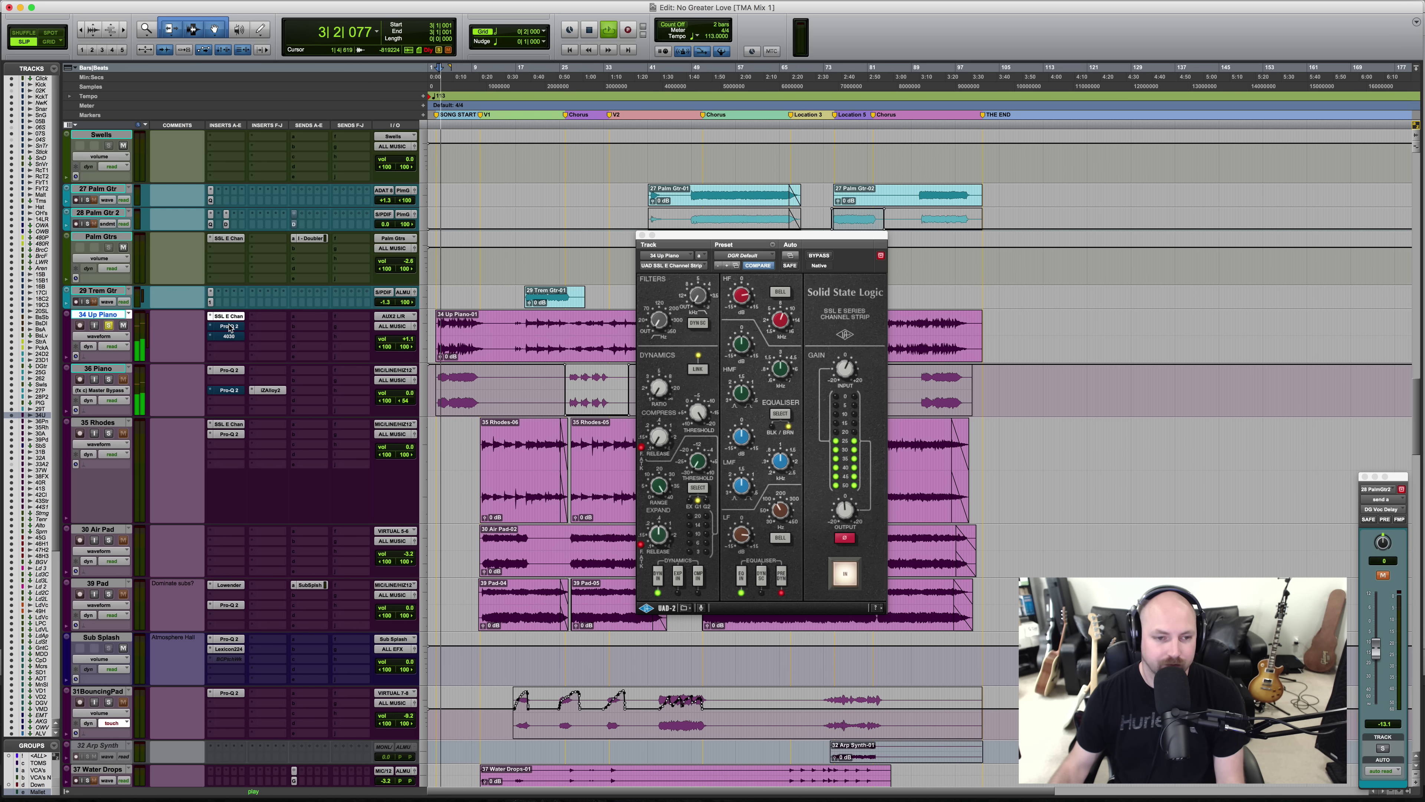
left_click(229, 326)
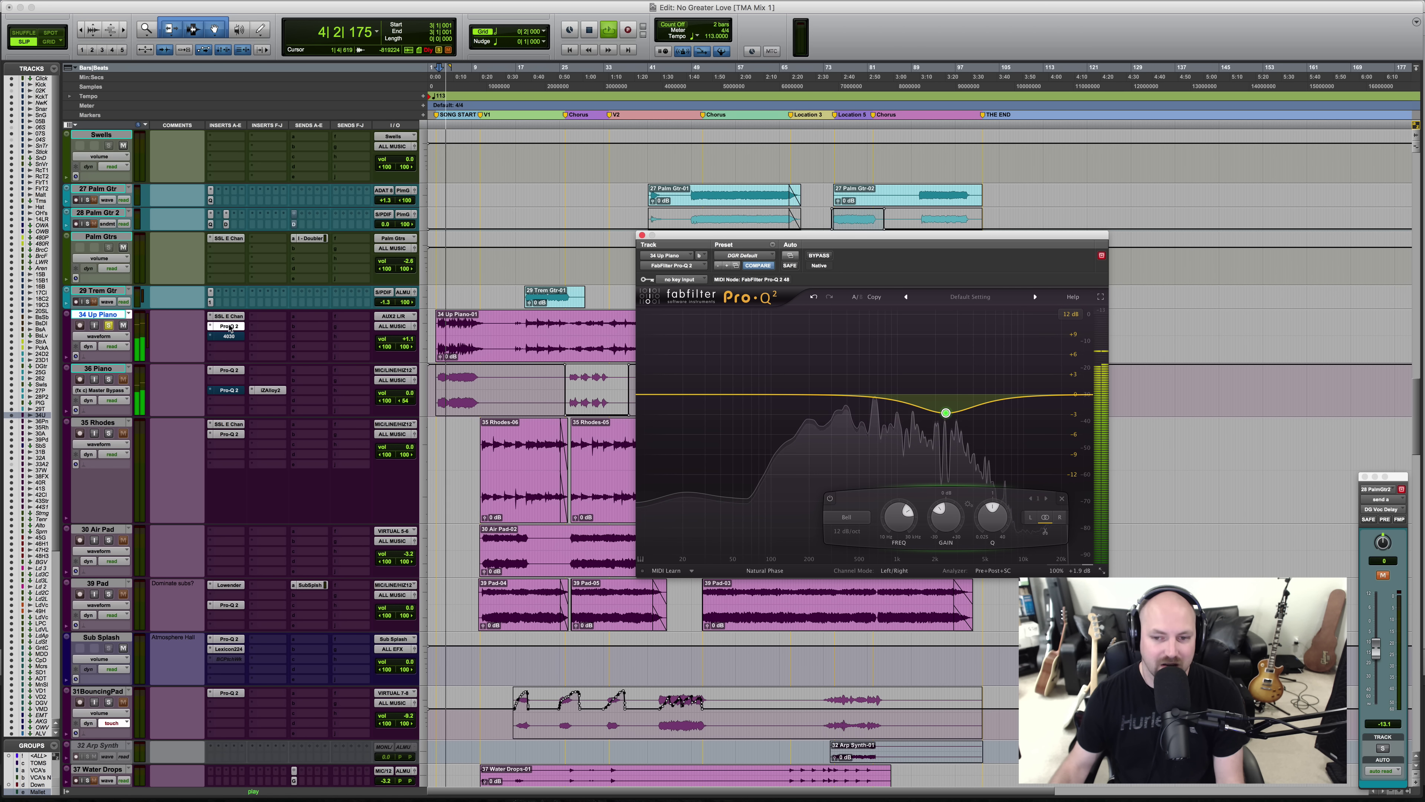
mouse_move(947, 414)
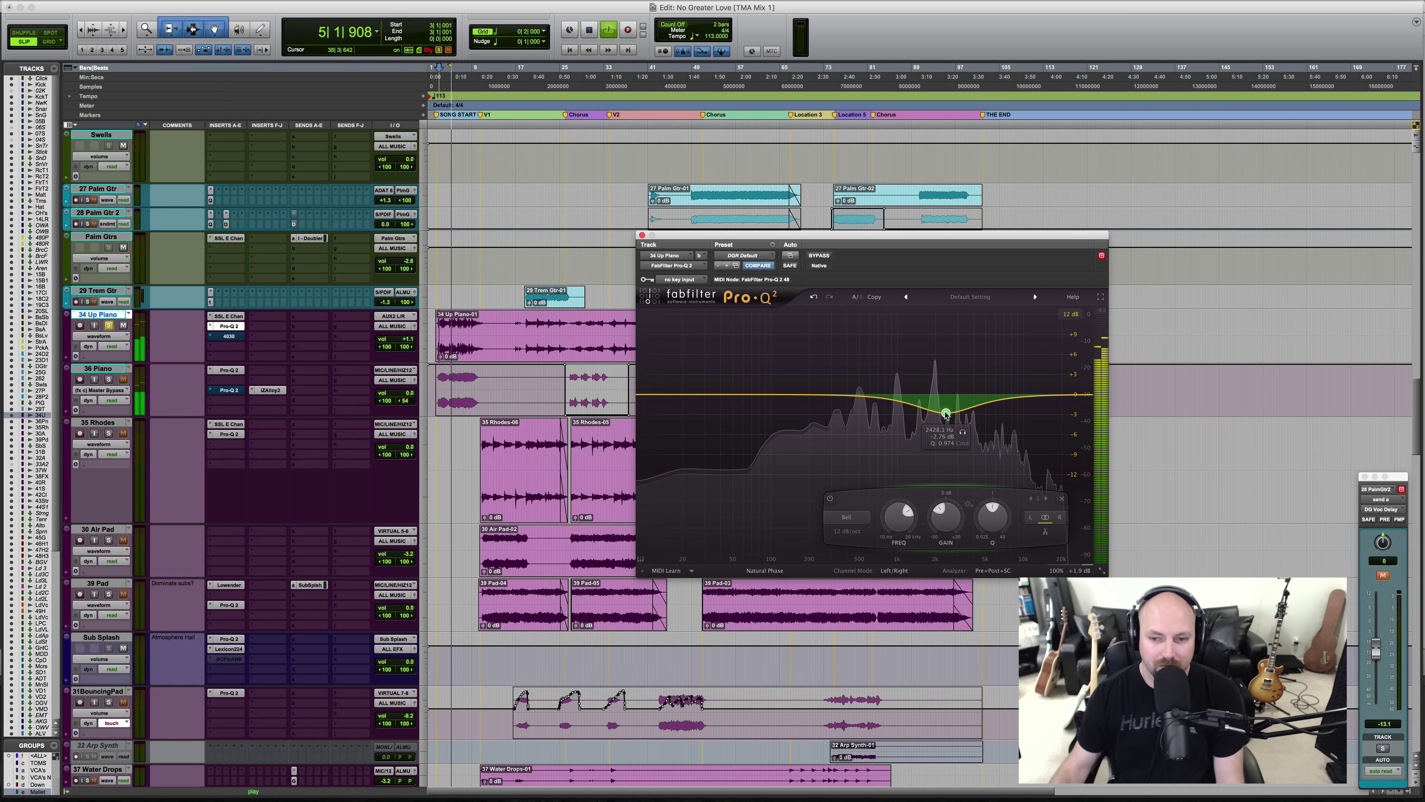
left_click_drag(946, 414, 952, 415)
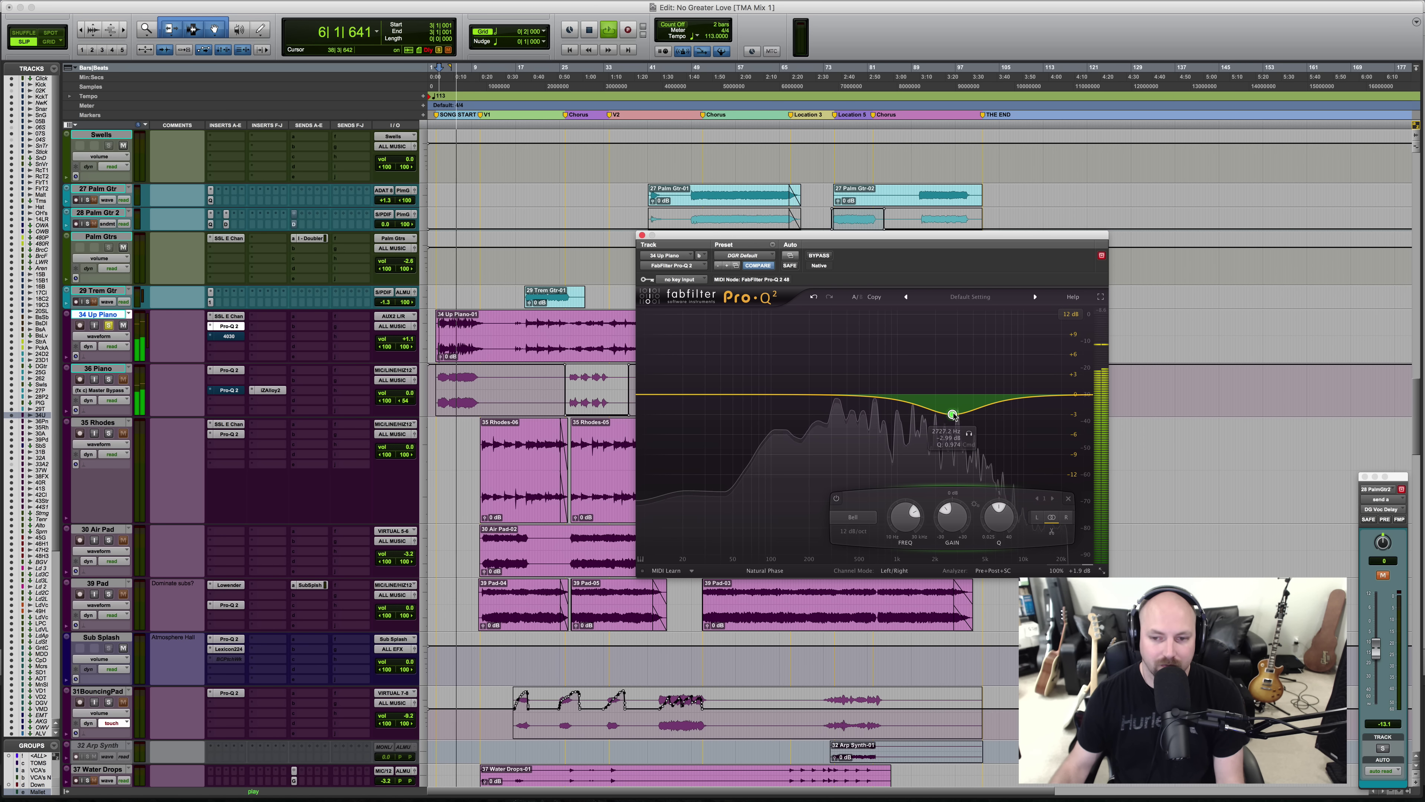
Step: Compare 34 Up Piano with the Pro-Q 2 bypassed and active, playing from bar 6 and leaving the EQ active
left_click(819, 255)
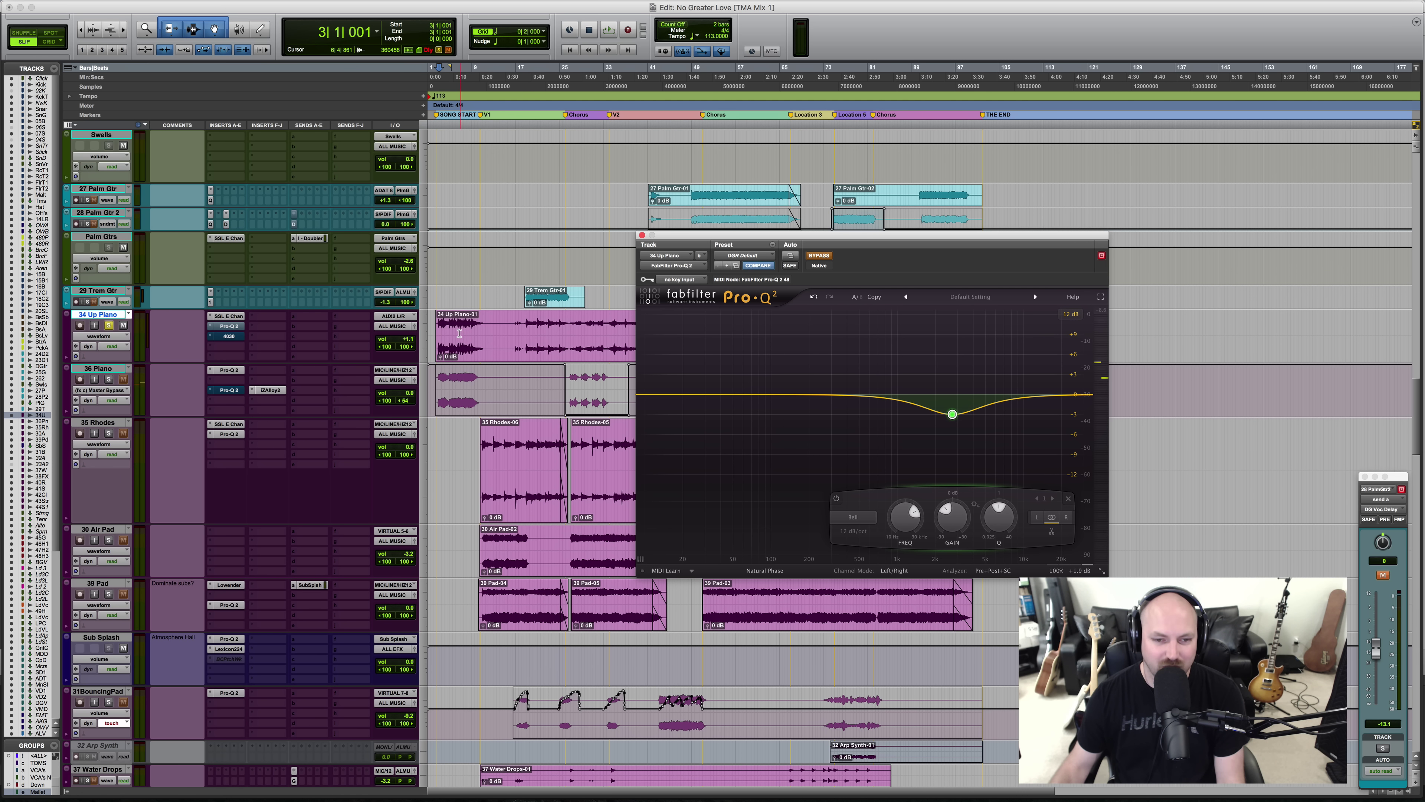
left_click(458, 79)
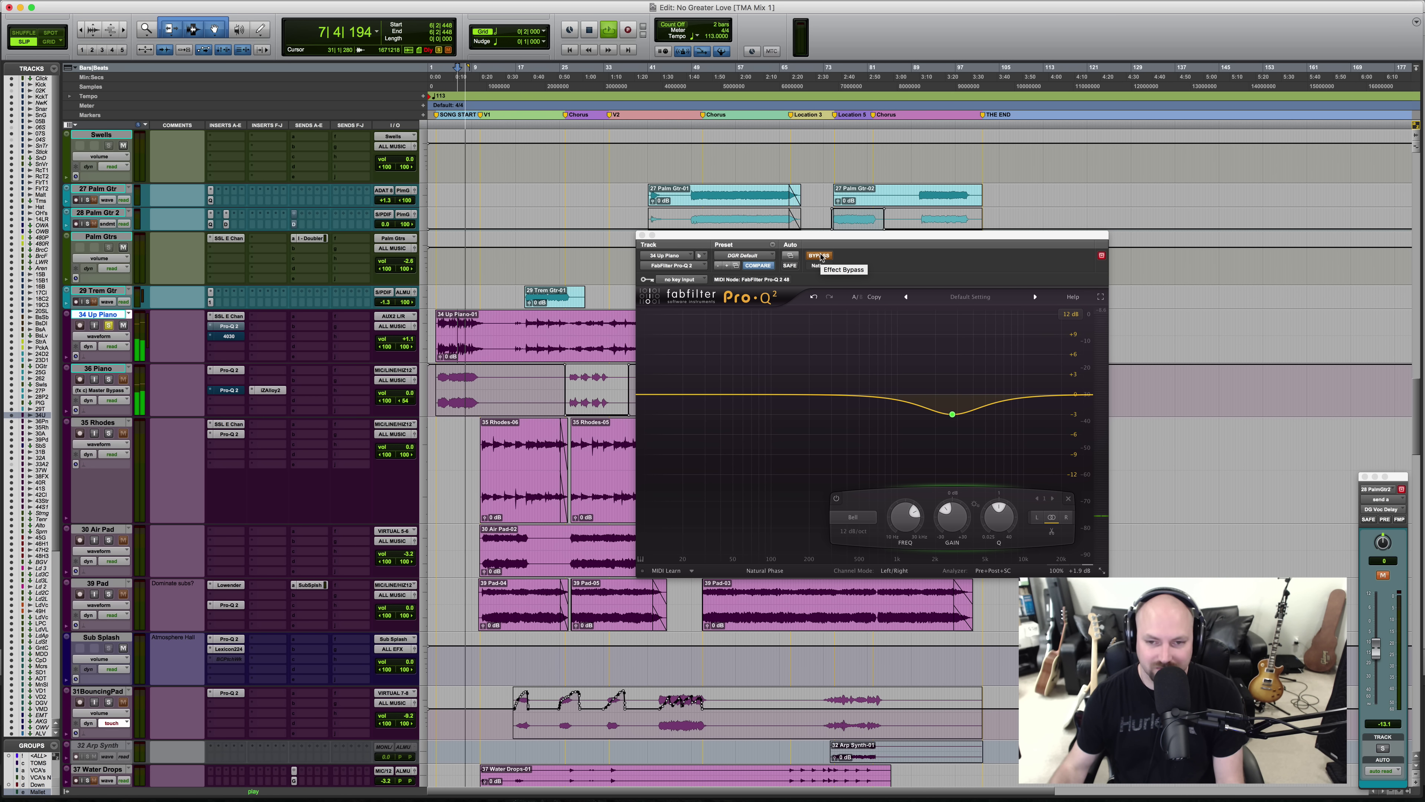
left_click(819, 255)
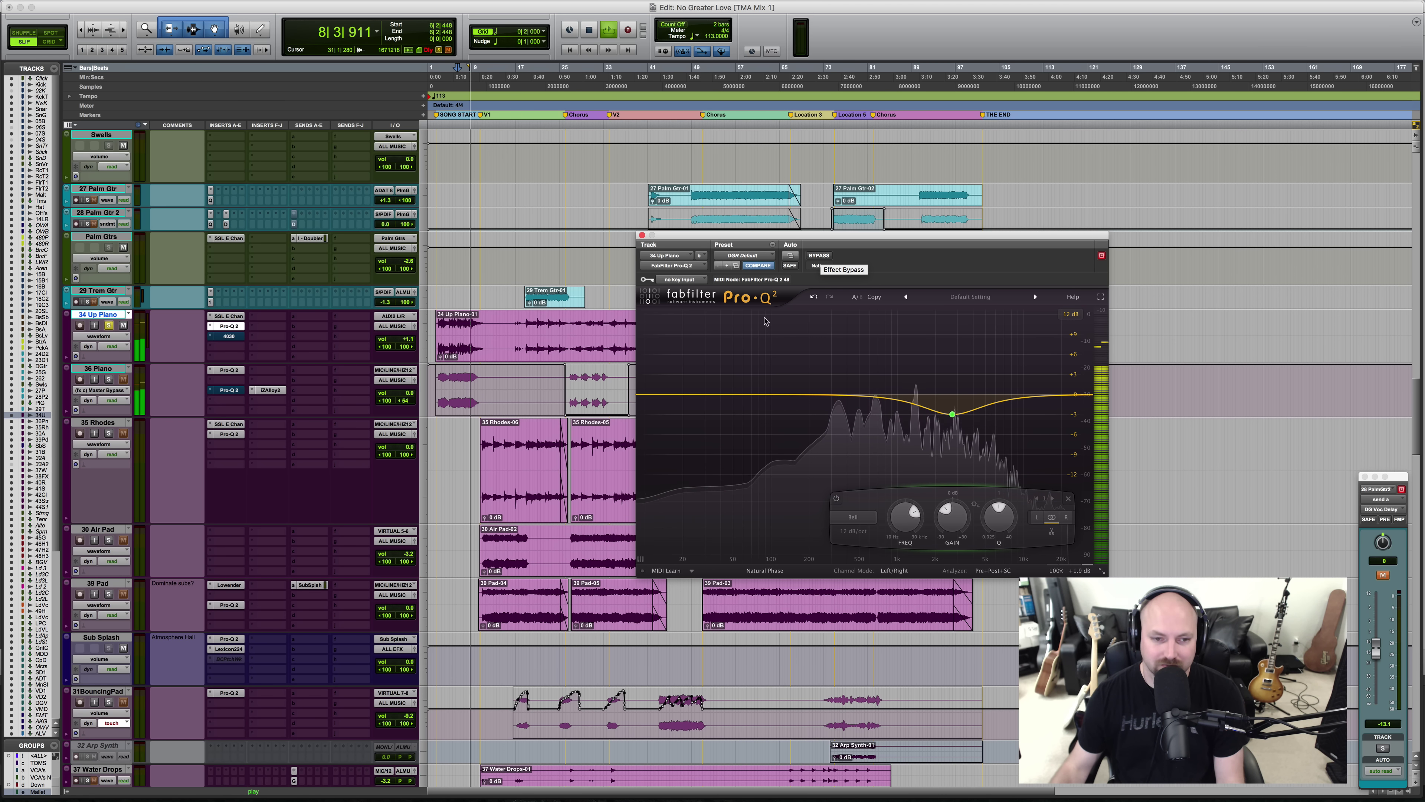
key("space")
Step: Open the 4030 Retro Compressor on 34 Up Piano and audition the track with the compressor bypassed and active
left_click(232, 339)
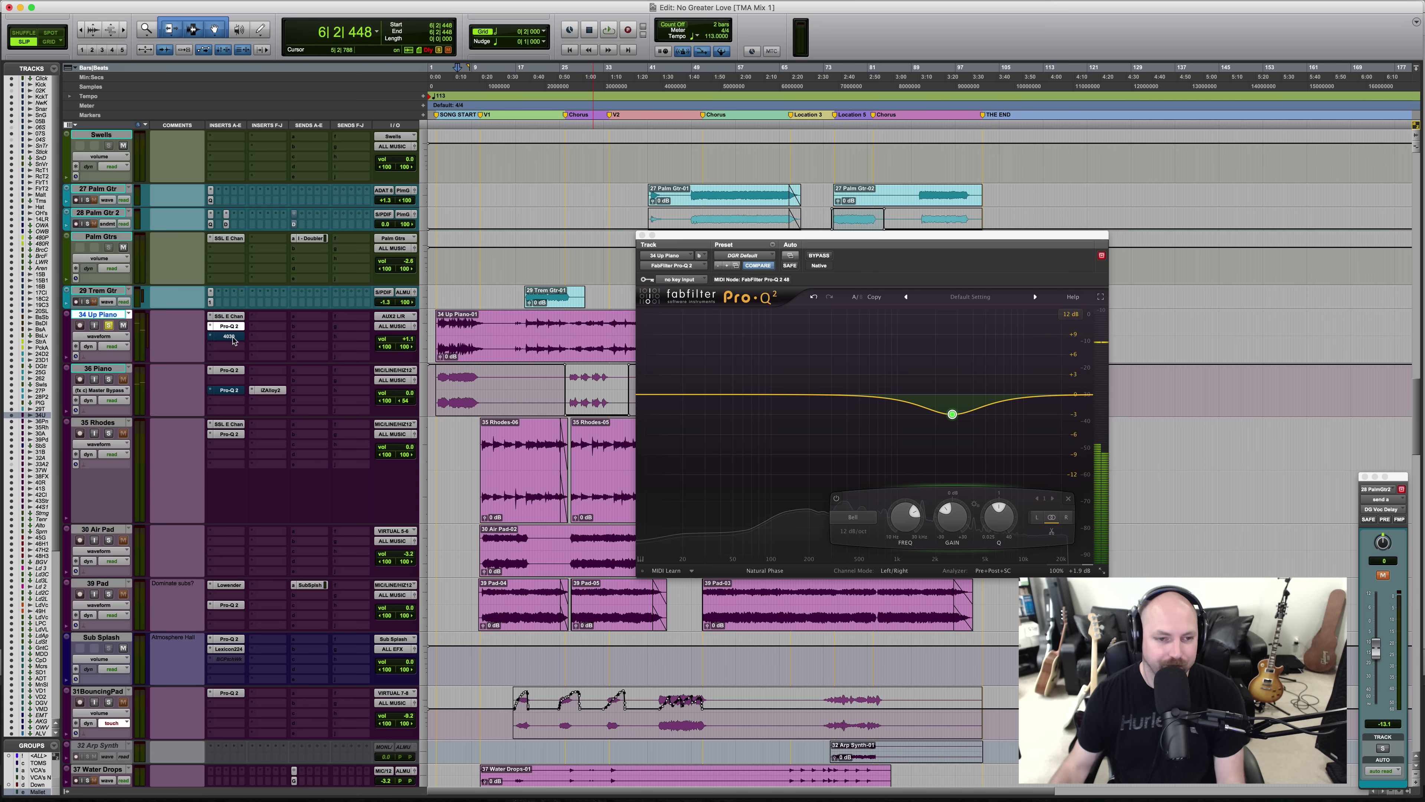
left_click(232, 340)
left_click(829, 257)
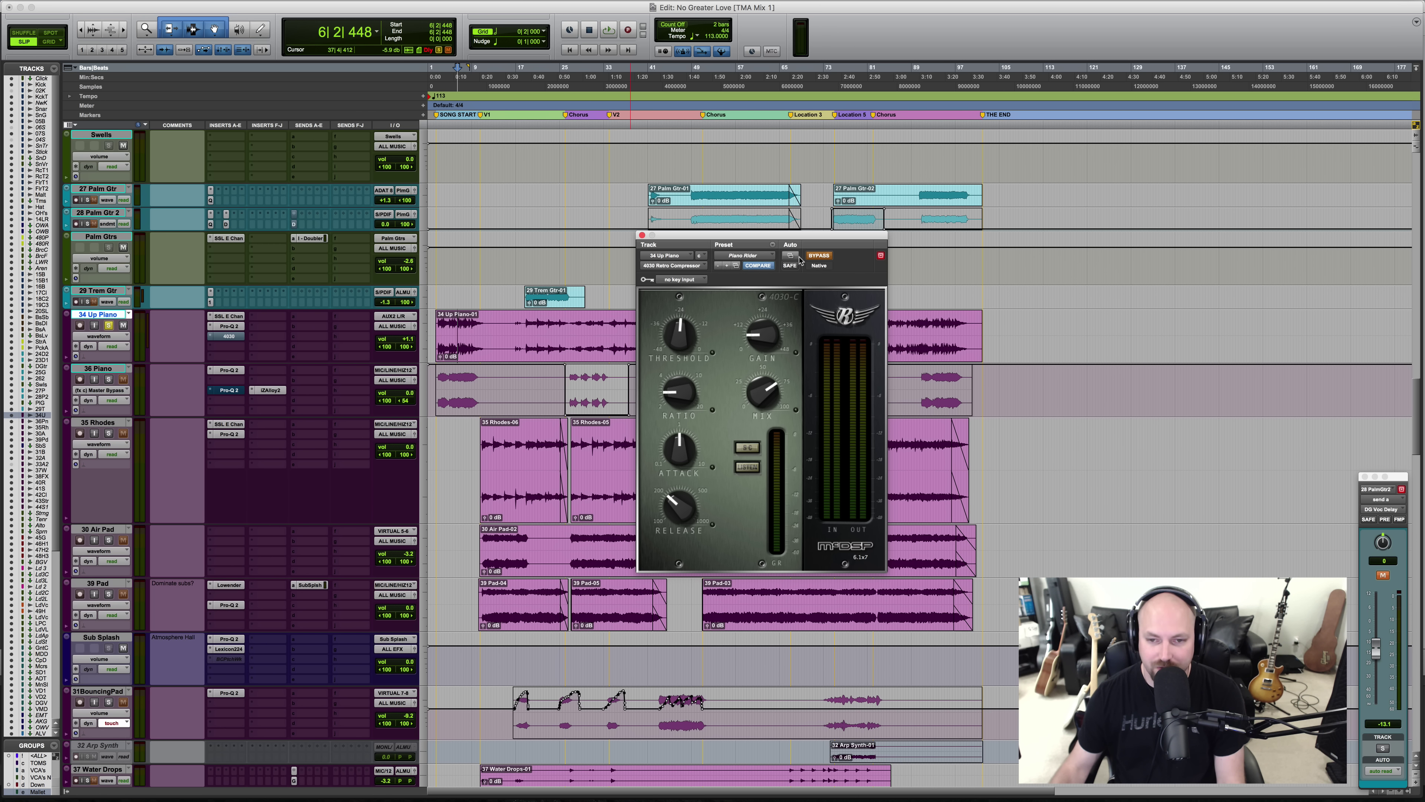
key("space")
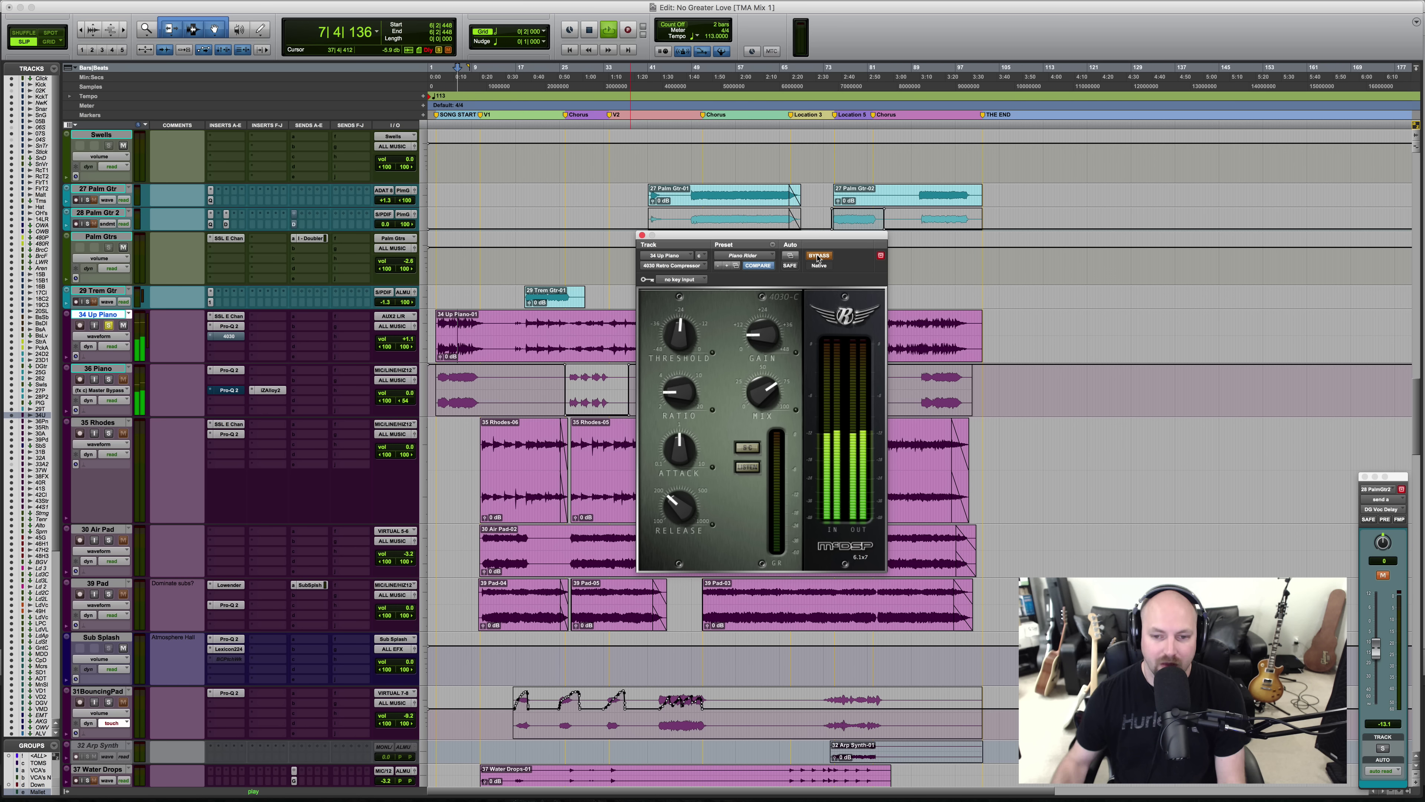
key("space")
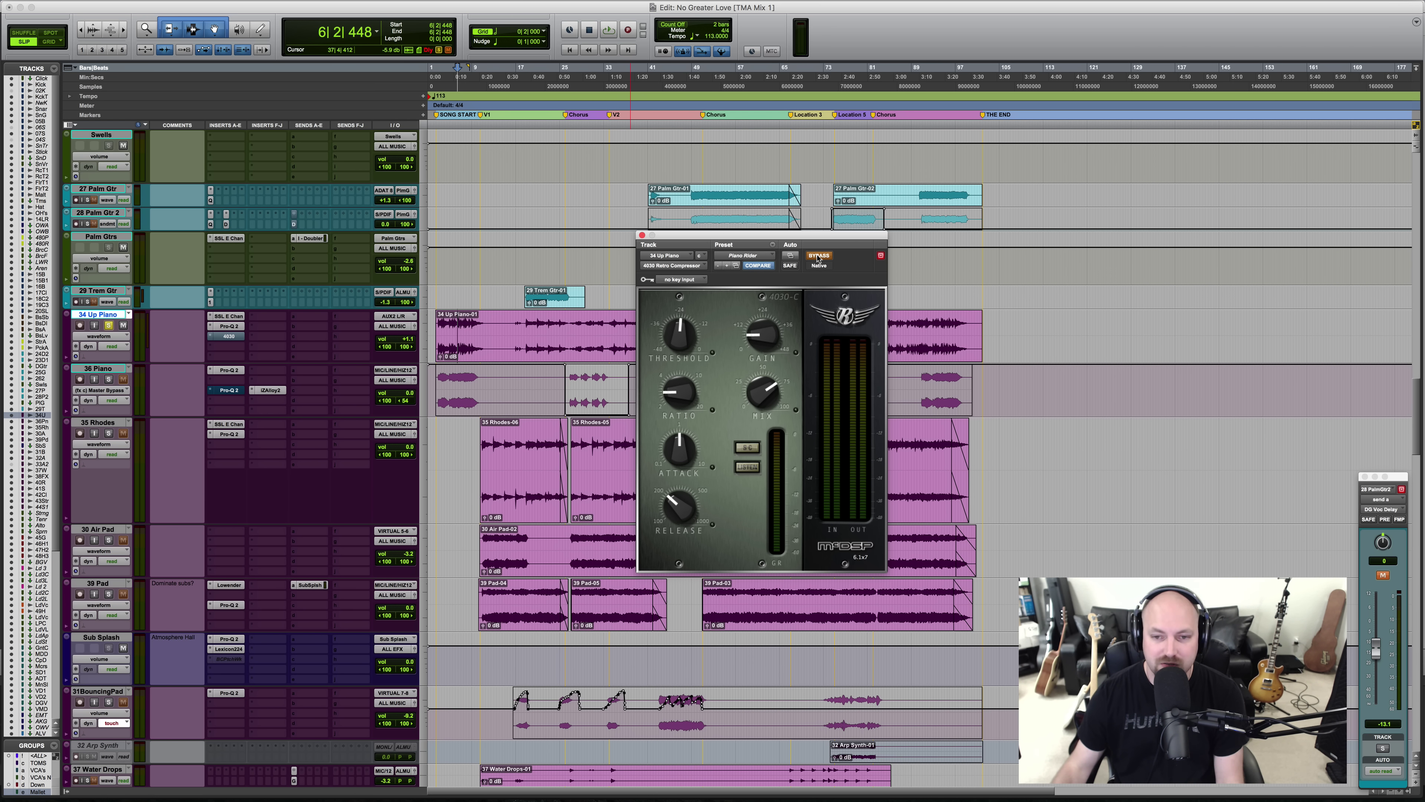
left_click(819, 256)
key("space")
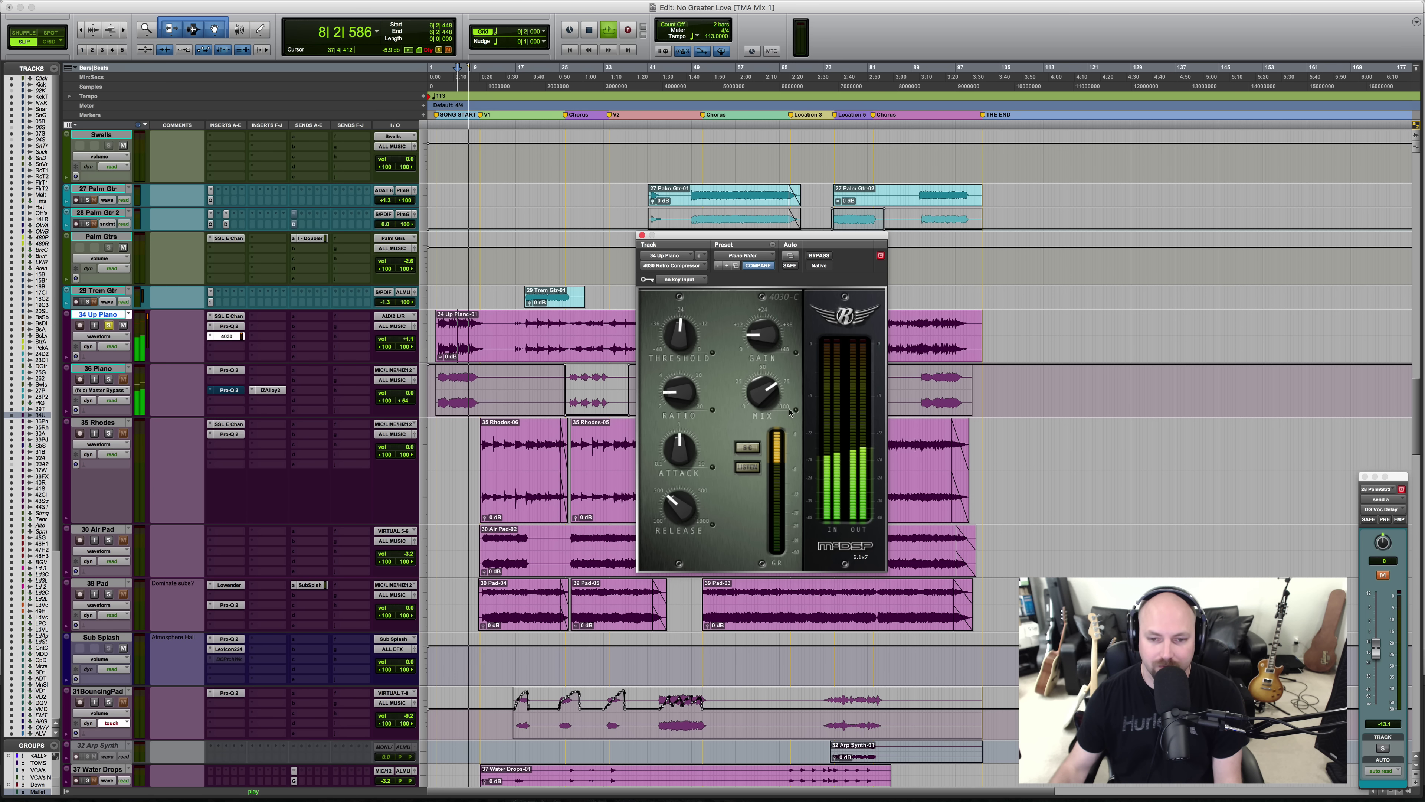
Step: Replay 34 Up Piano from bar 3 with the 4030 Retro Compressor bypassed and reactivated, then stop playback and unsolo the track
left_click(819, 256)
key("space")
left_click(433, 336)
key("space")
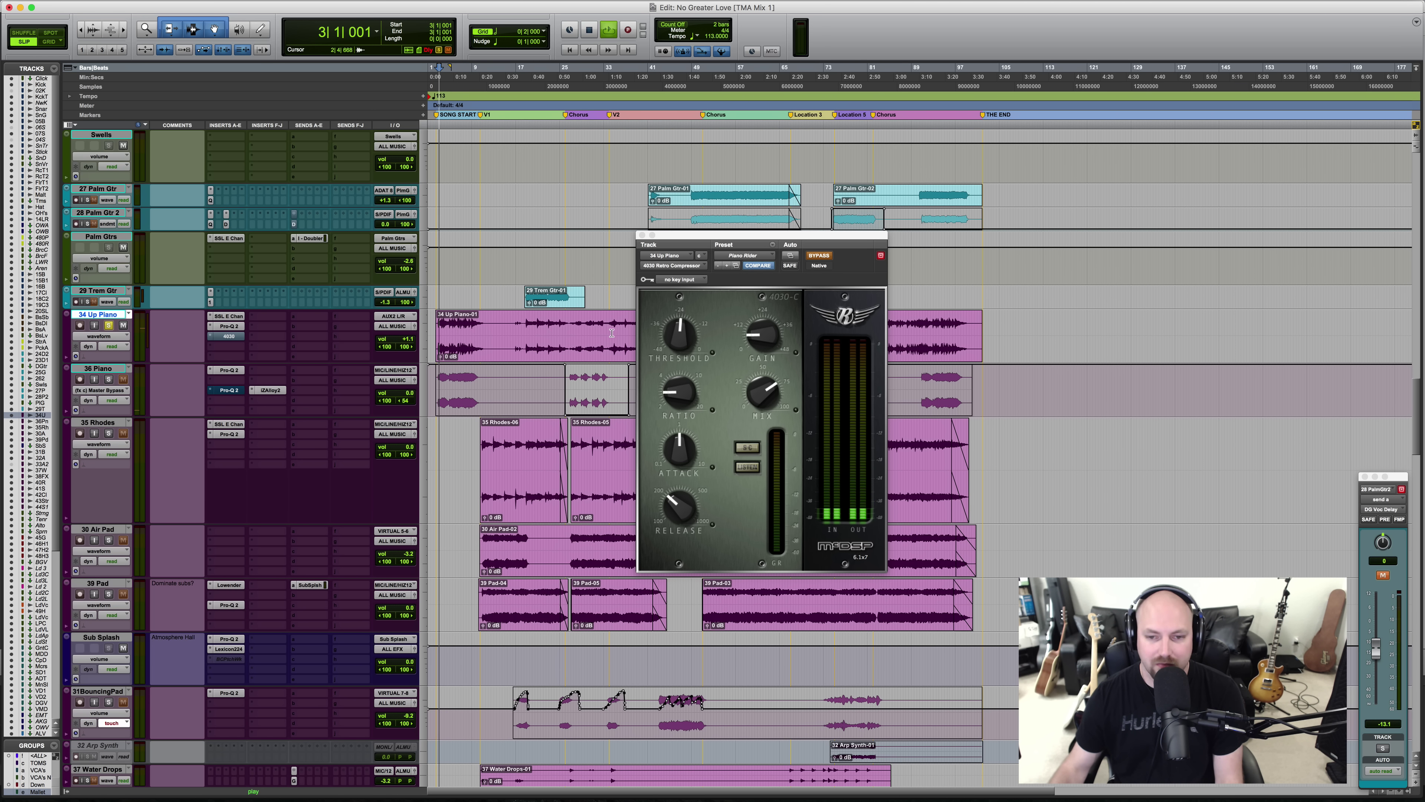
left_click(819, 255)
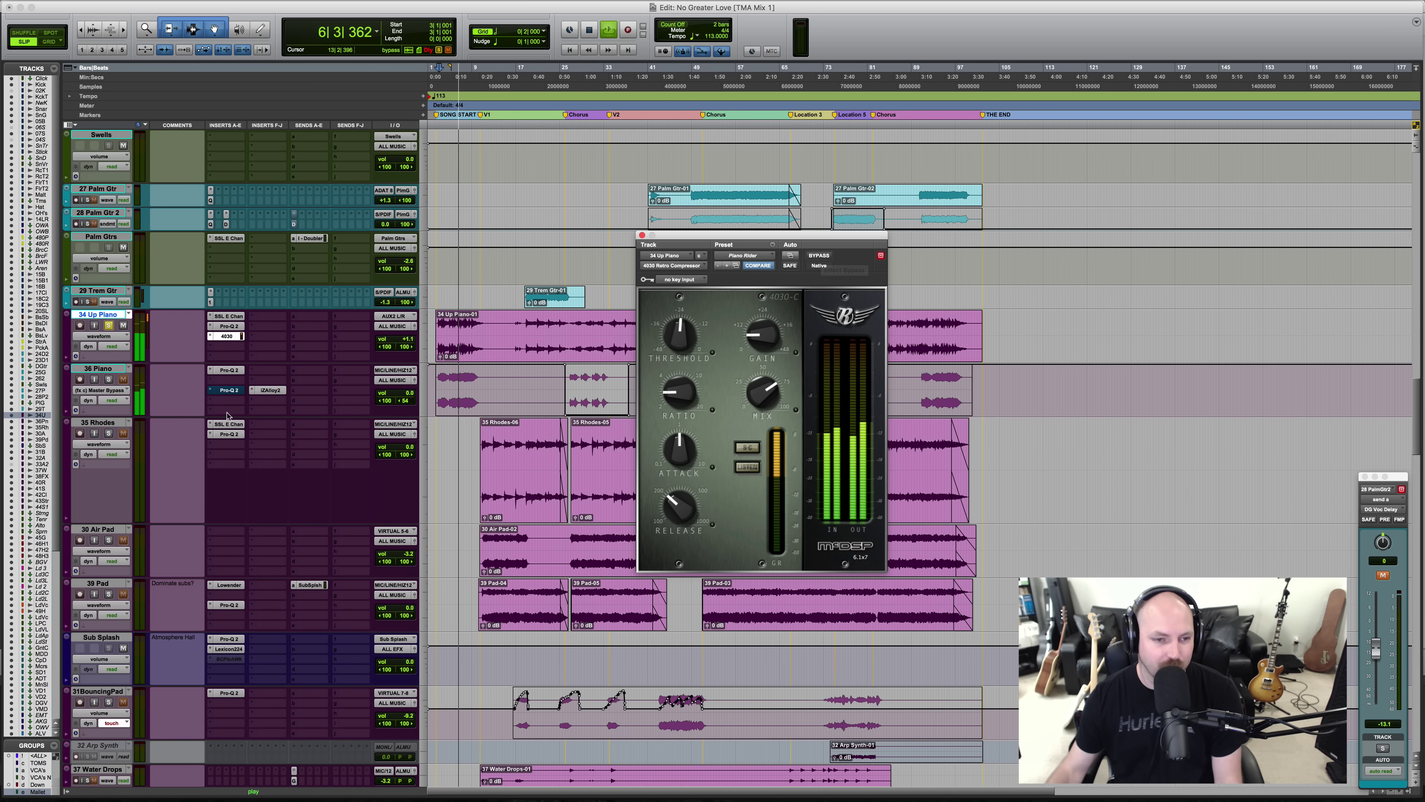
left_click(108, 327)
key("space")
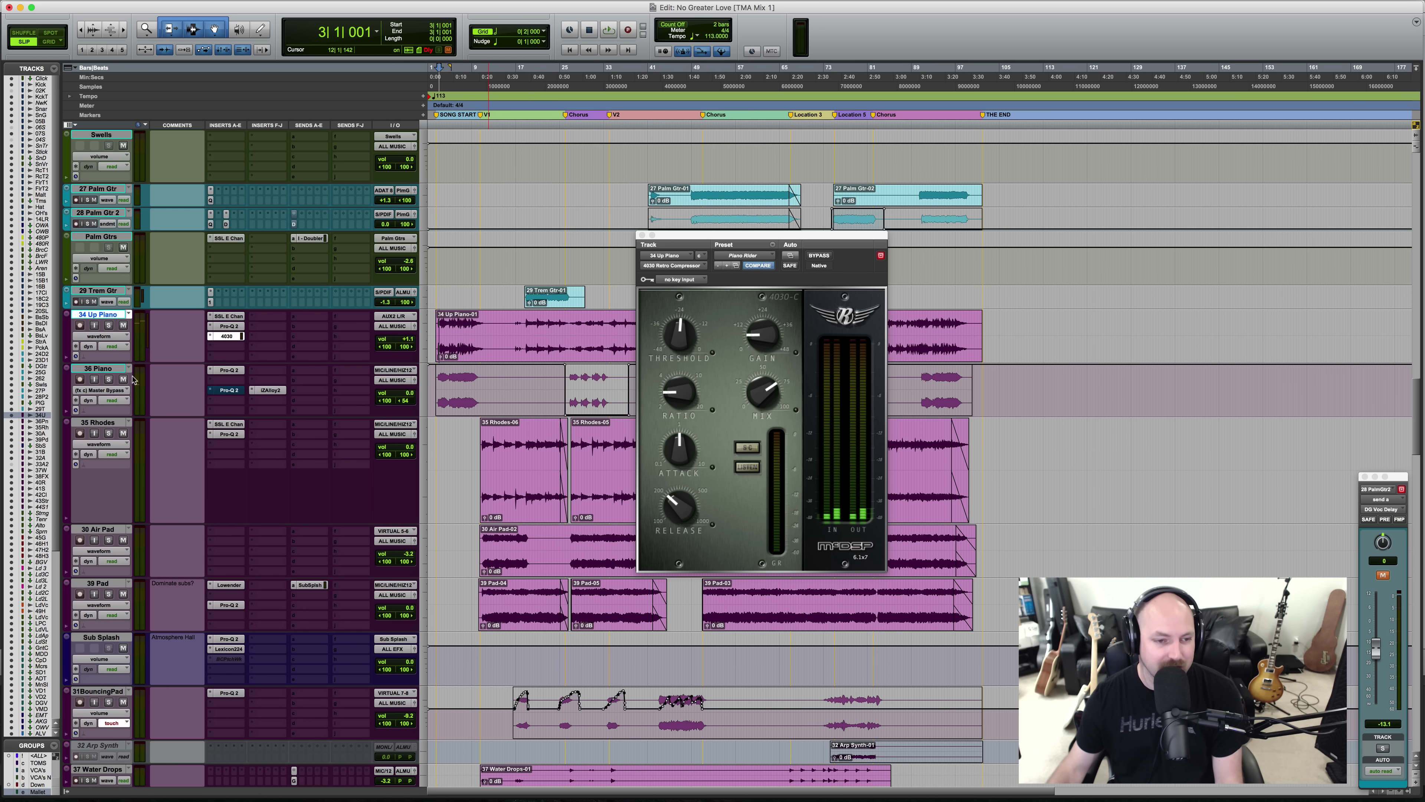
Step: Select 36 Piano and examine the settings of its two Pro-Q 2 equalizers and the iZotope Alloy 2 transient module
key("semicolon")
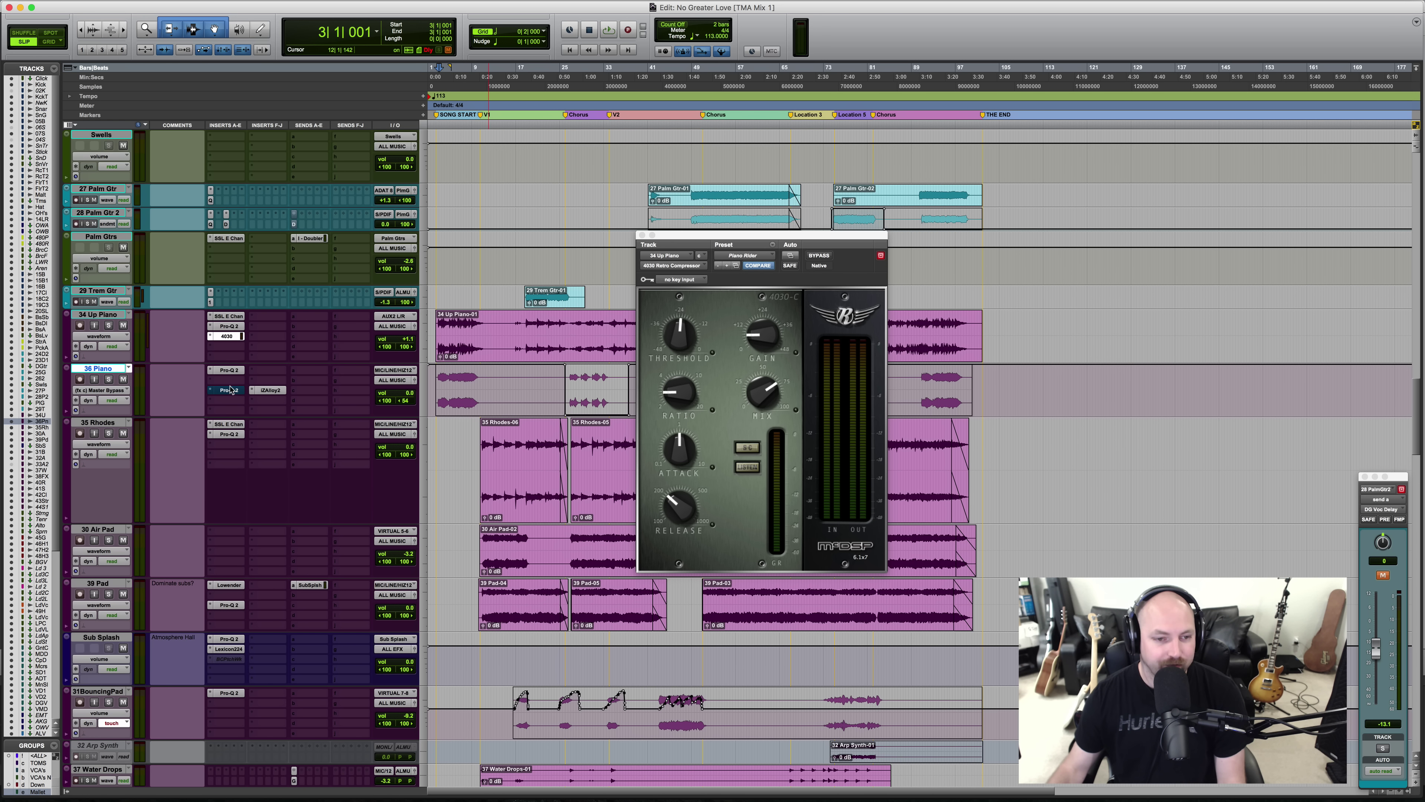
left_click(229, 372)
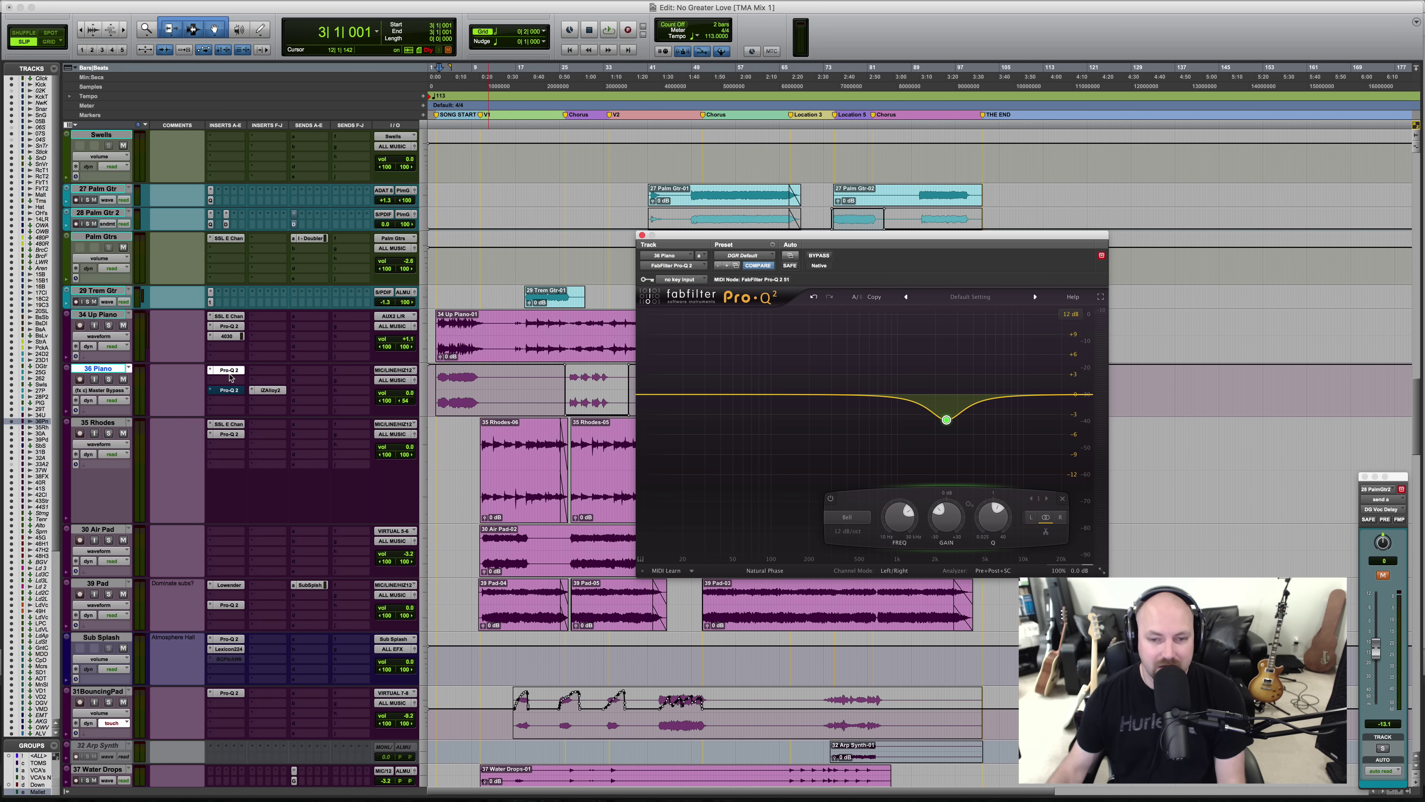
mouse_move(945, 418)
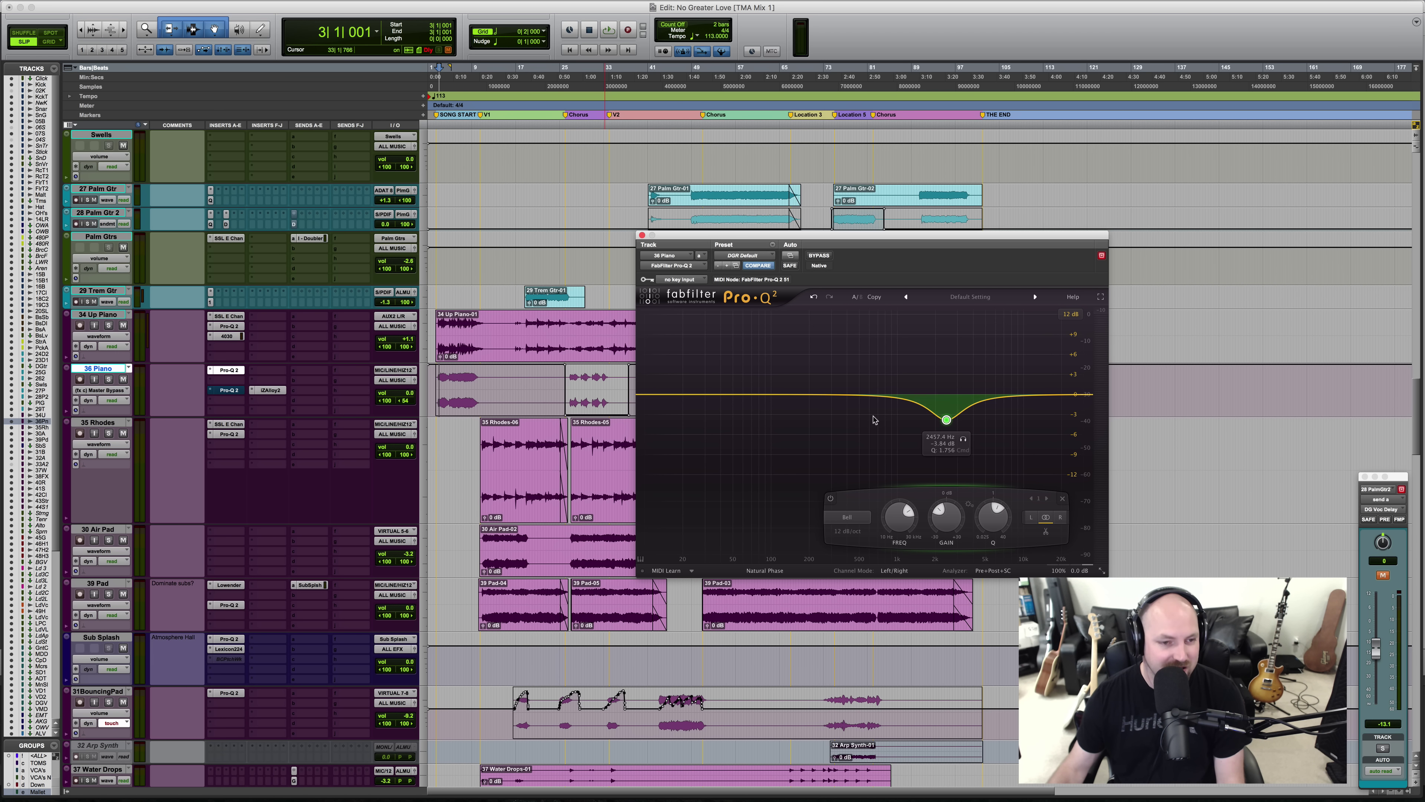
left_click(228, 391)
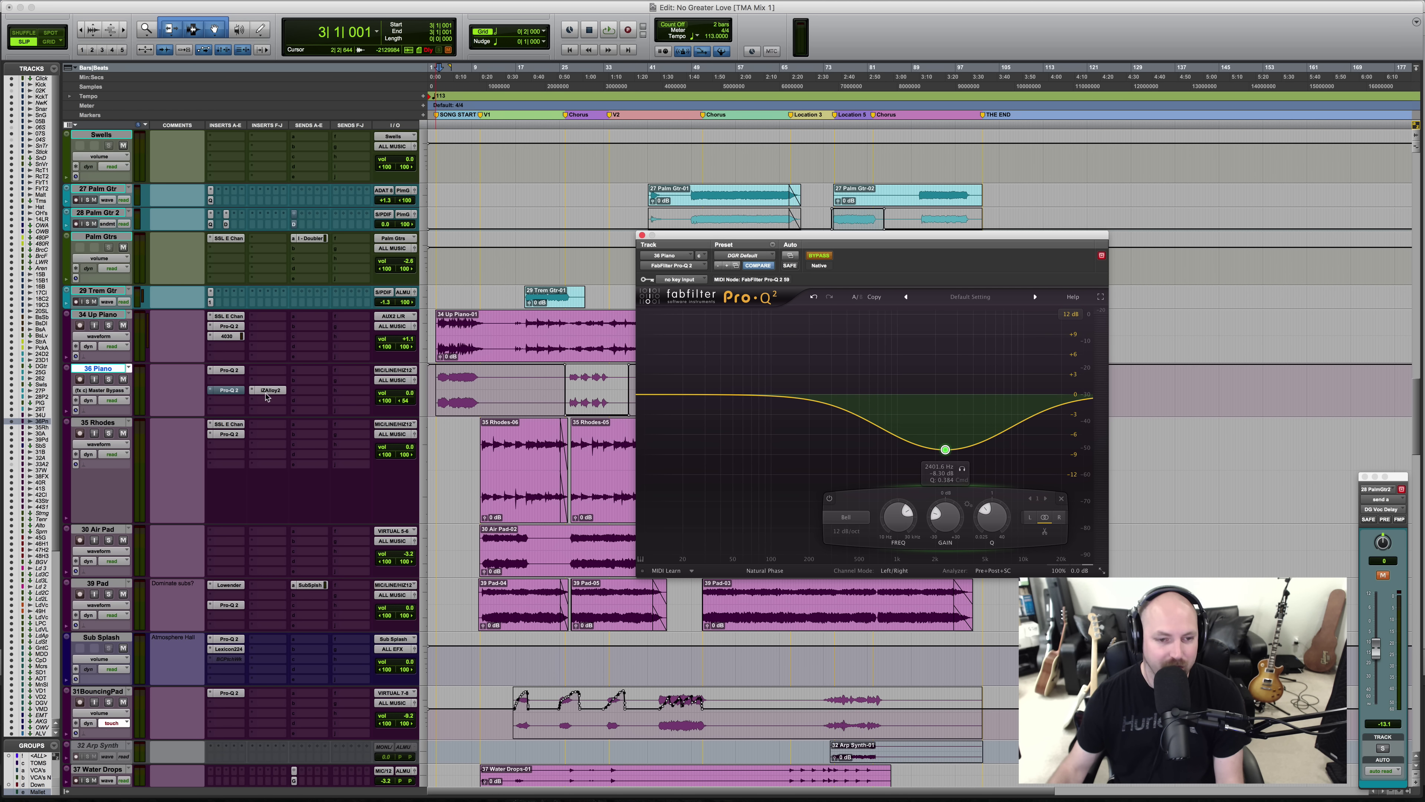
left_click(282, 392)
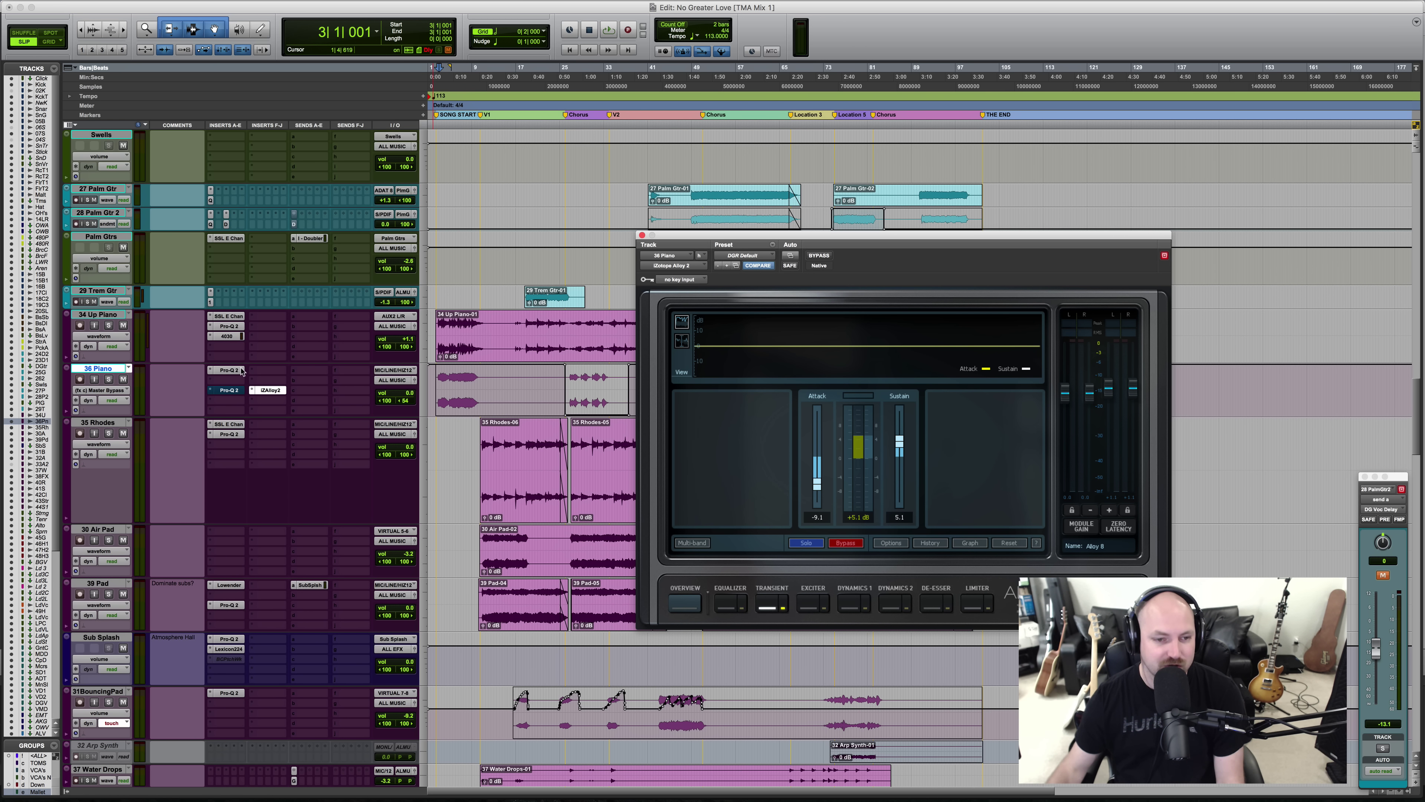
Step: Bypass all inserts on 36 Piano, solo the track and play it unprocessed from bar 3
left_click(241, 371)
key("shift+s")
key("space")
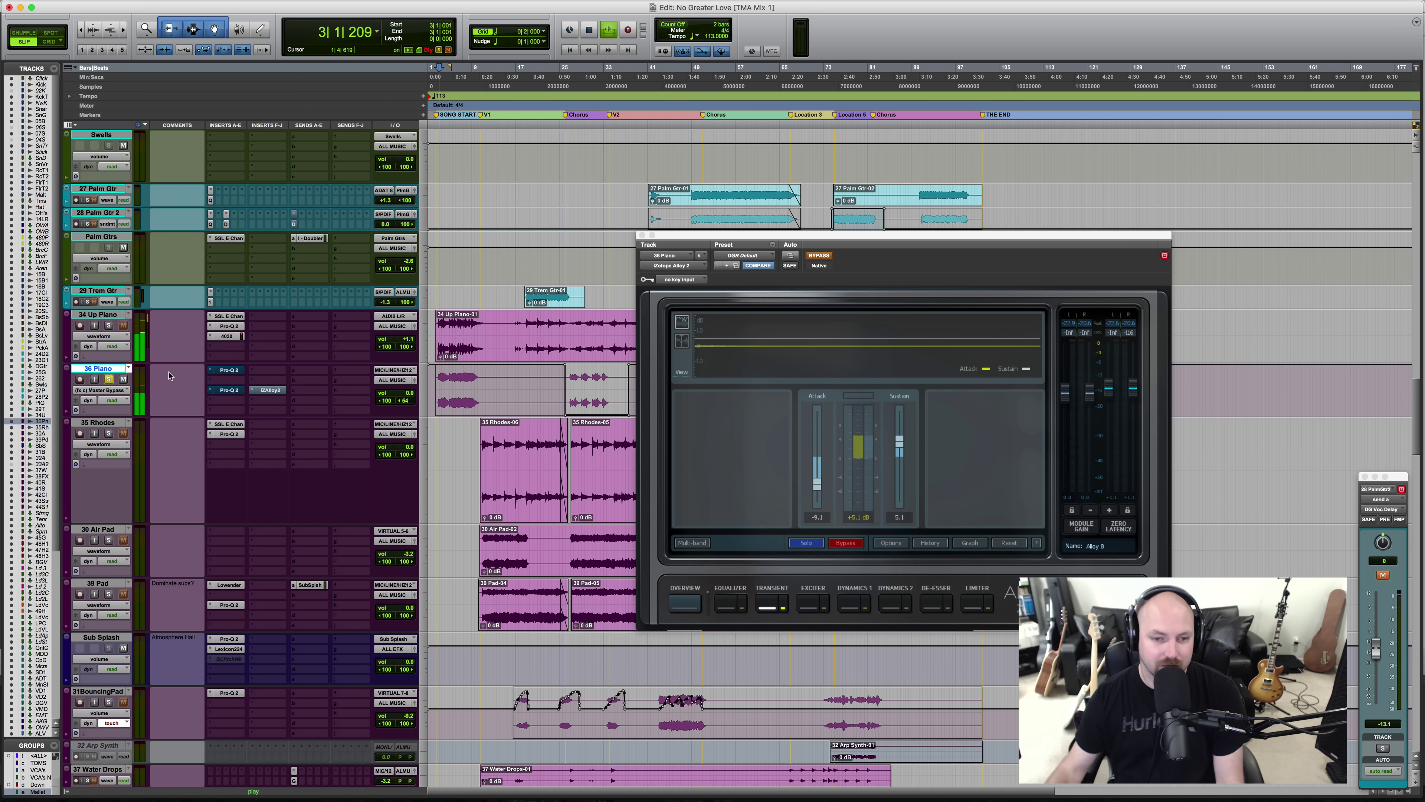
Step: Compare 36 Piano with its first Pro-Q 2 bypassed and active during playback, leaving the EQ active
left_click(226, 372)
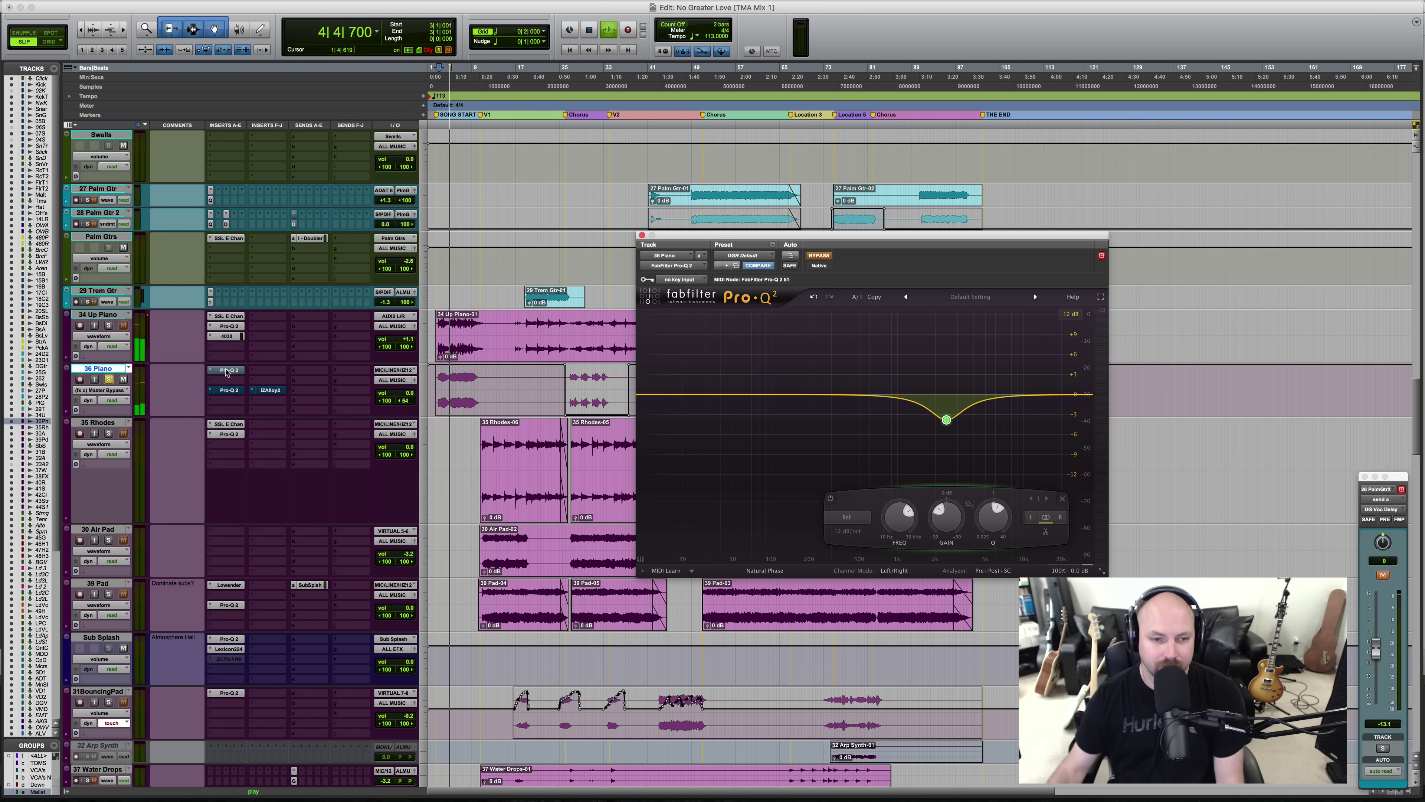
left_click(226, 372, "super")
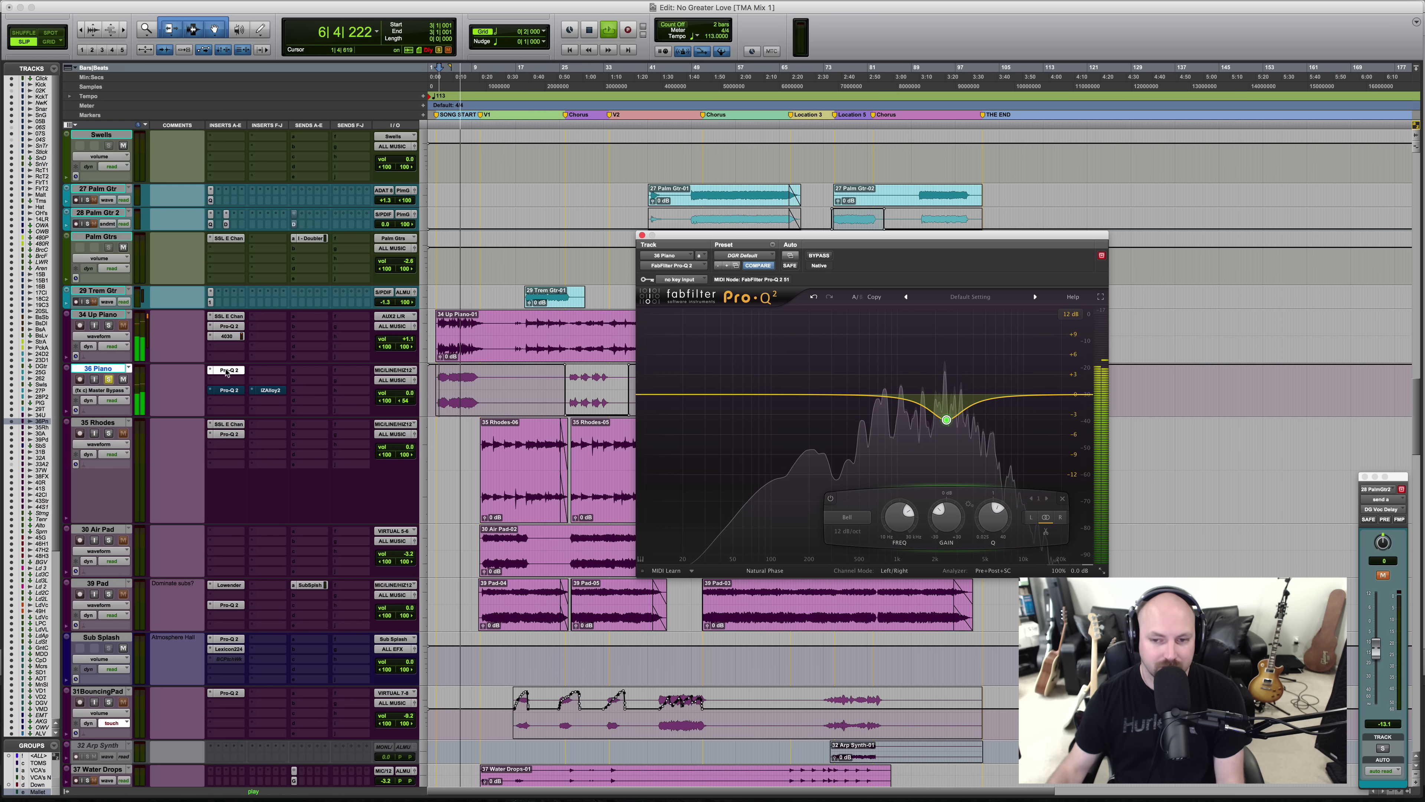
left_click(226, 371, "super")
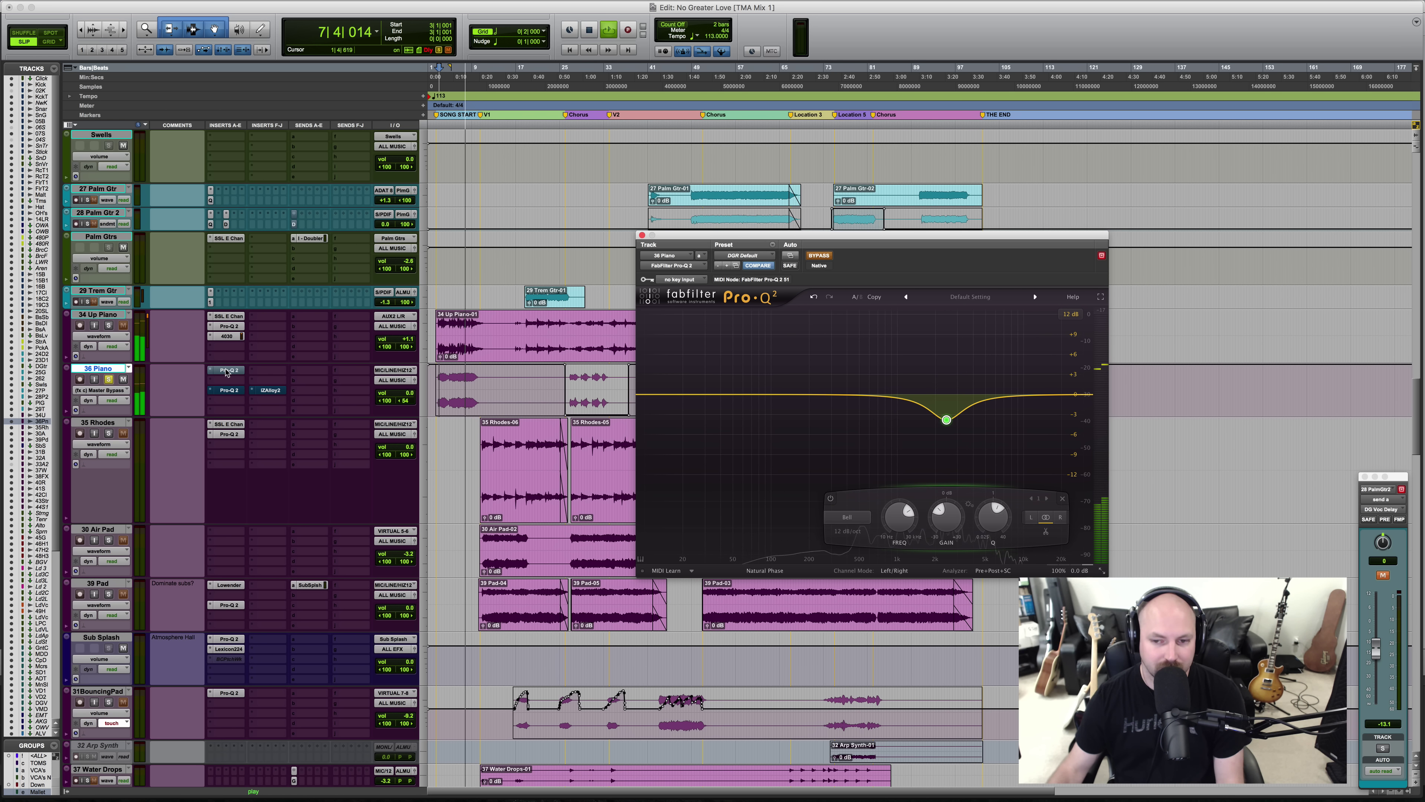
left_click(226, 371, "super")
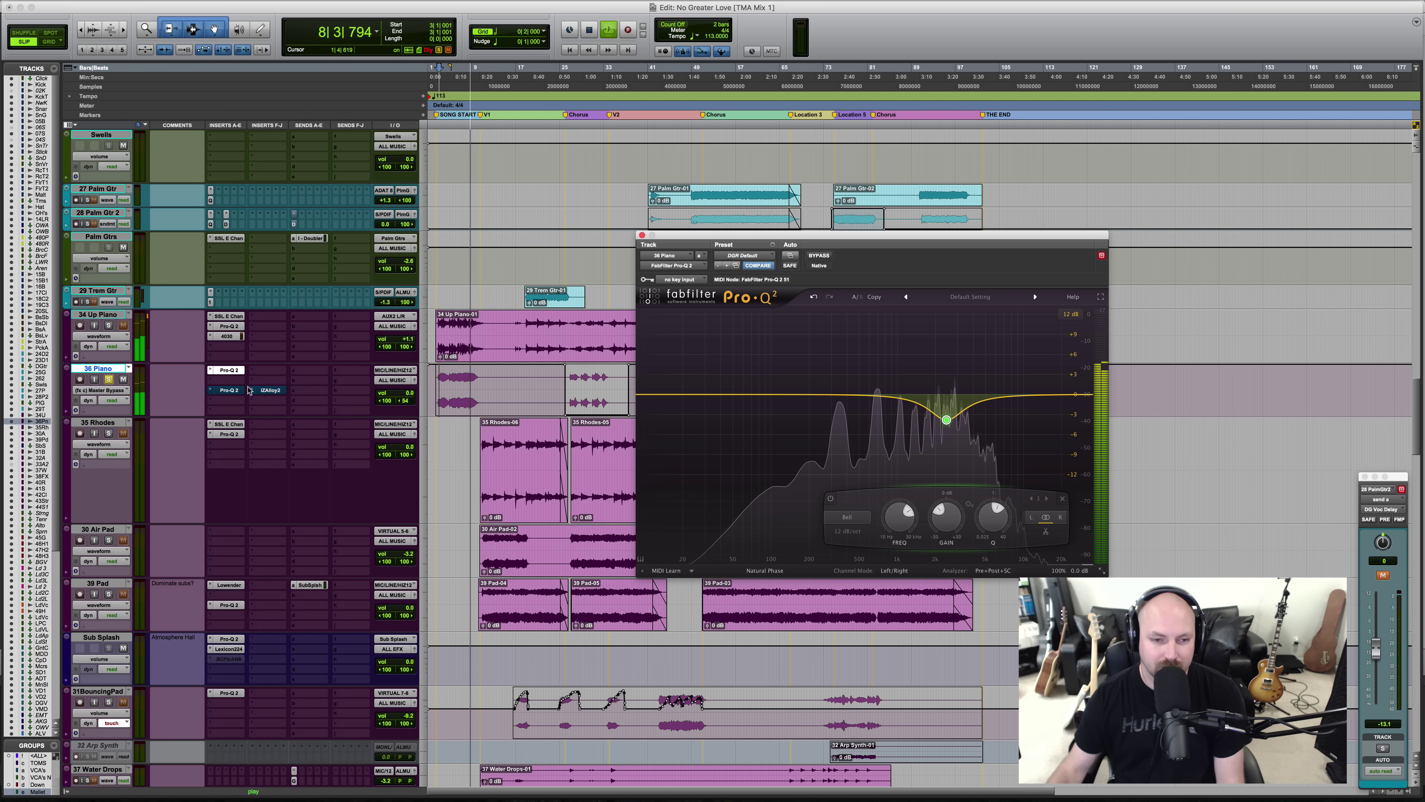
key("space")
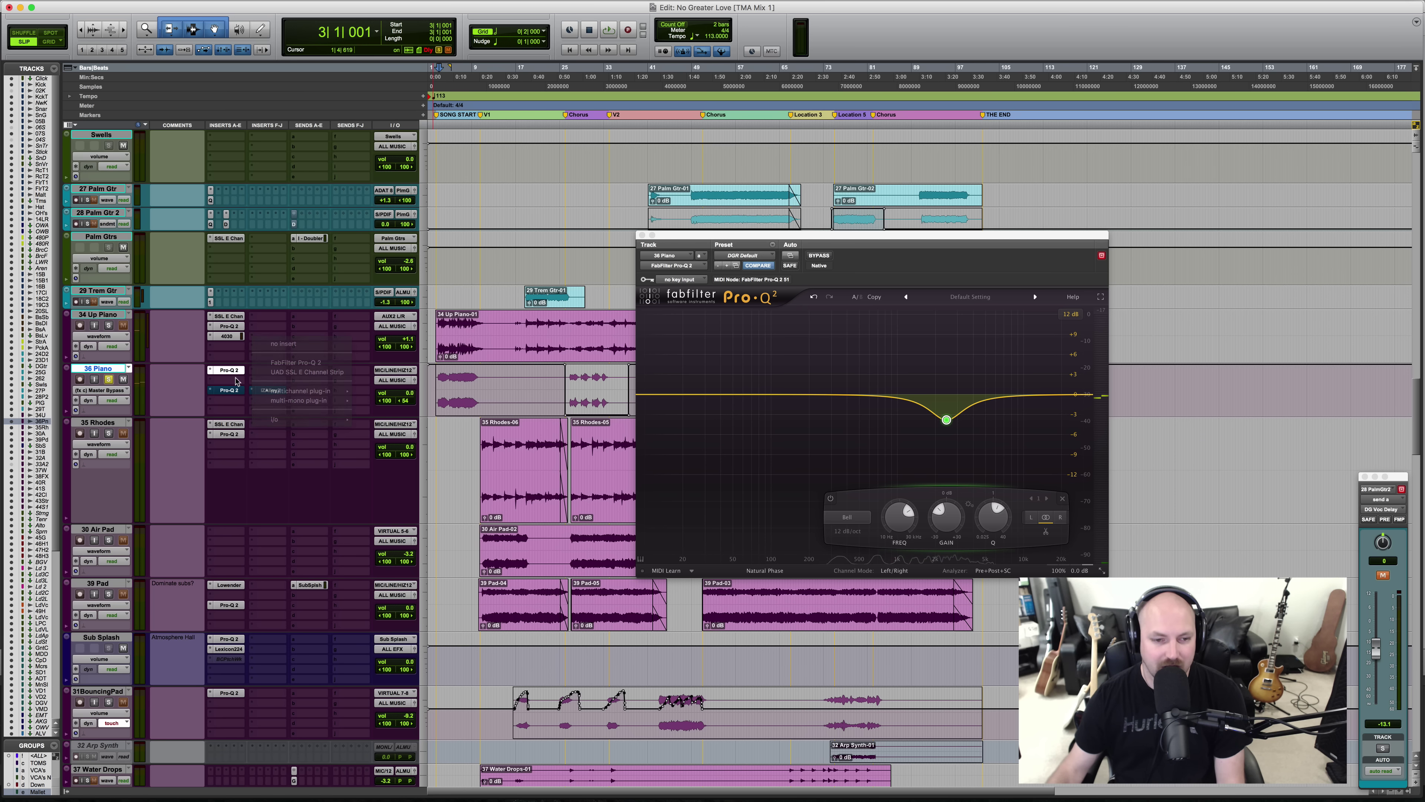
Step: Play 36 Piano from bar 3, activate iZotope Alloy 2 during playback, and set its transient Attack to -9.5
left_click(269, 391)
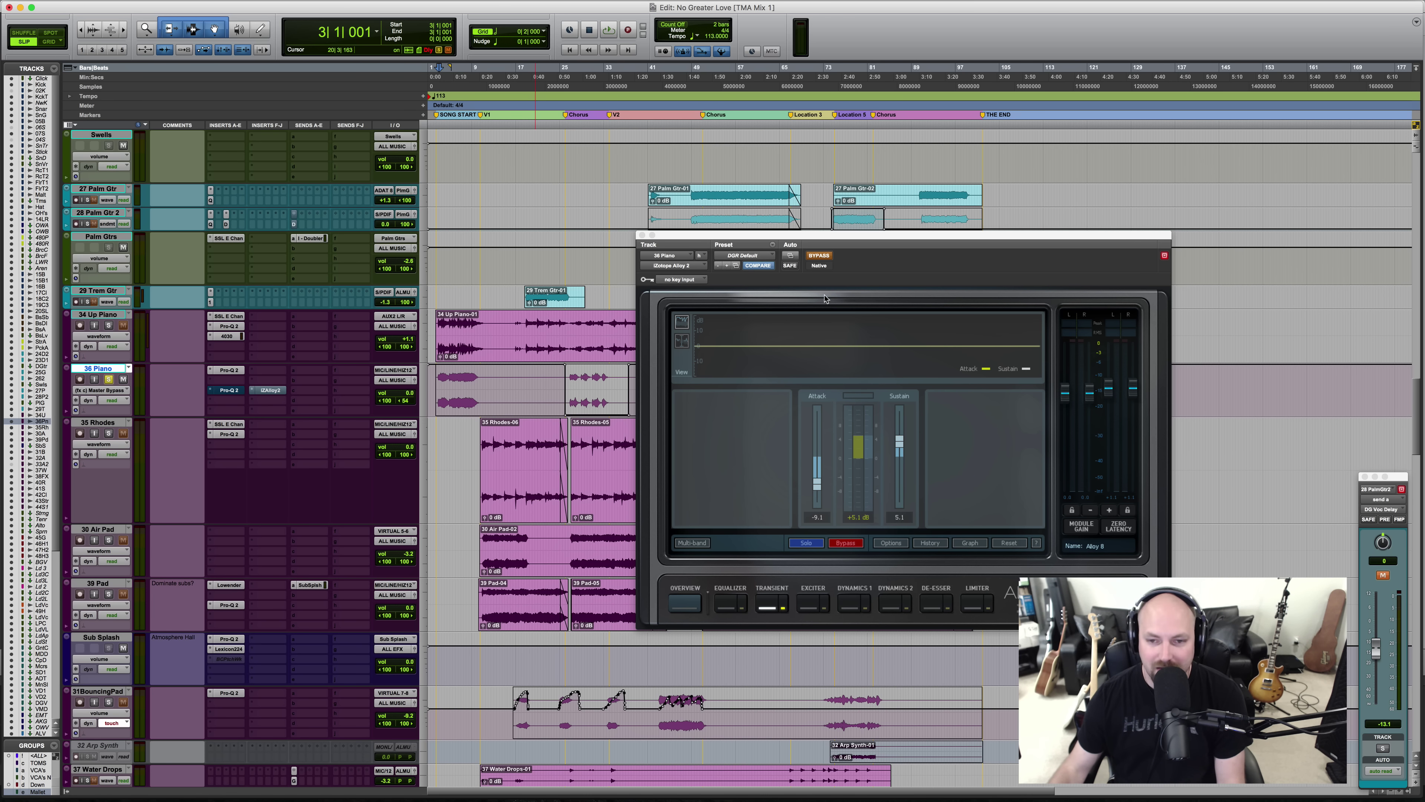
key("space")
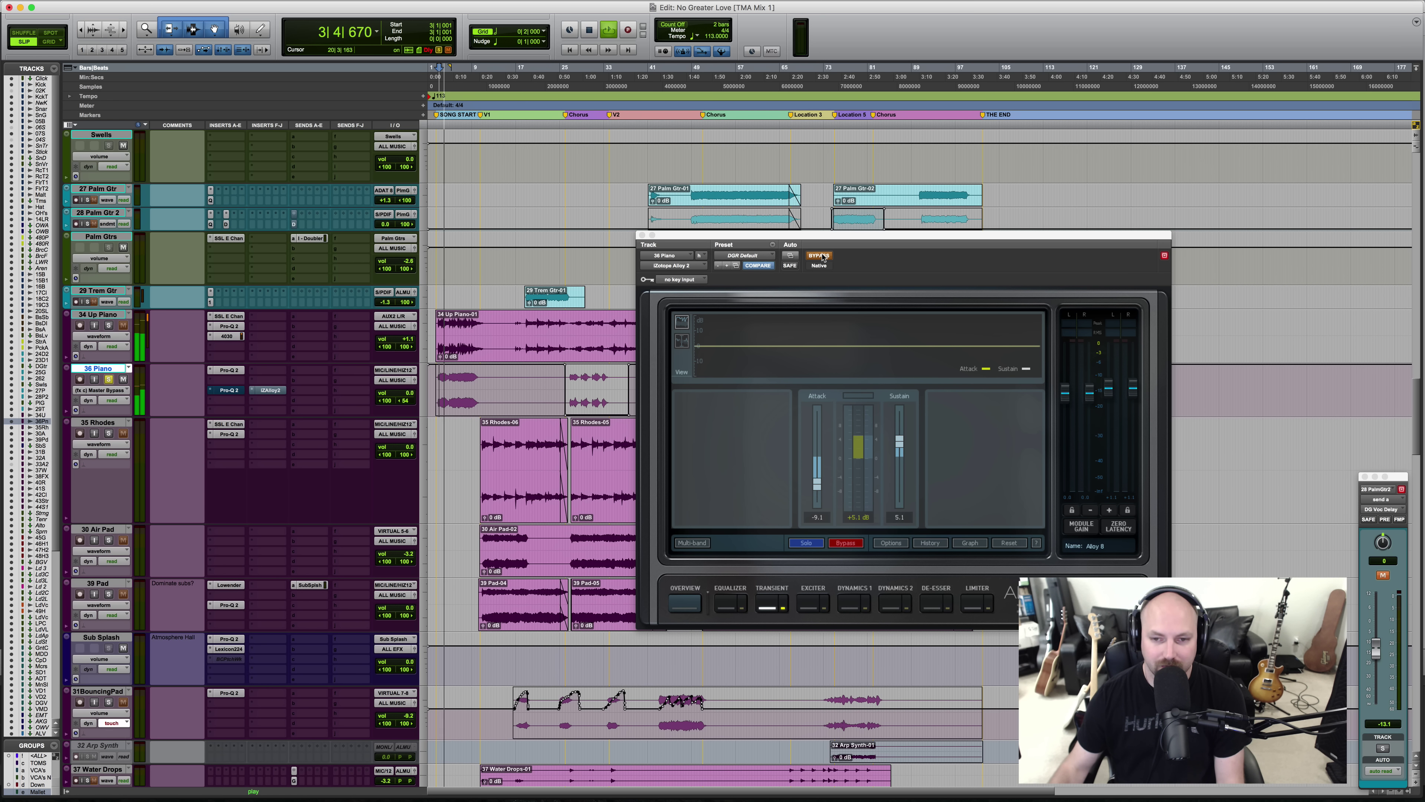
left_click(821, 255)
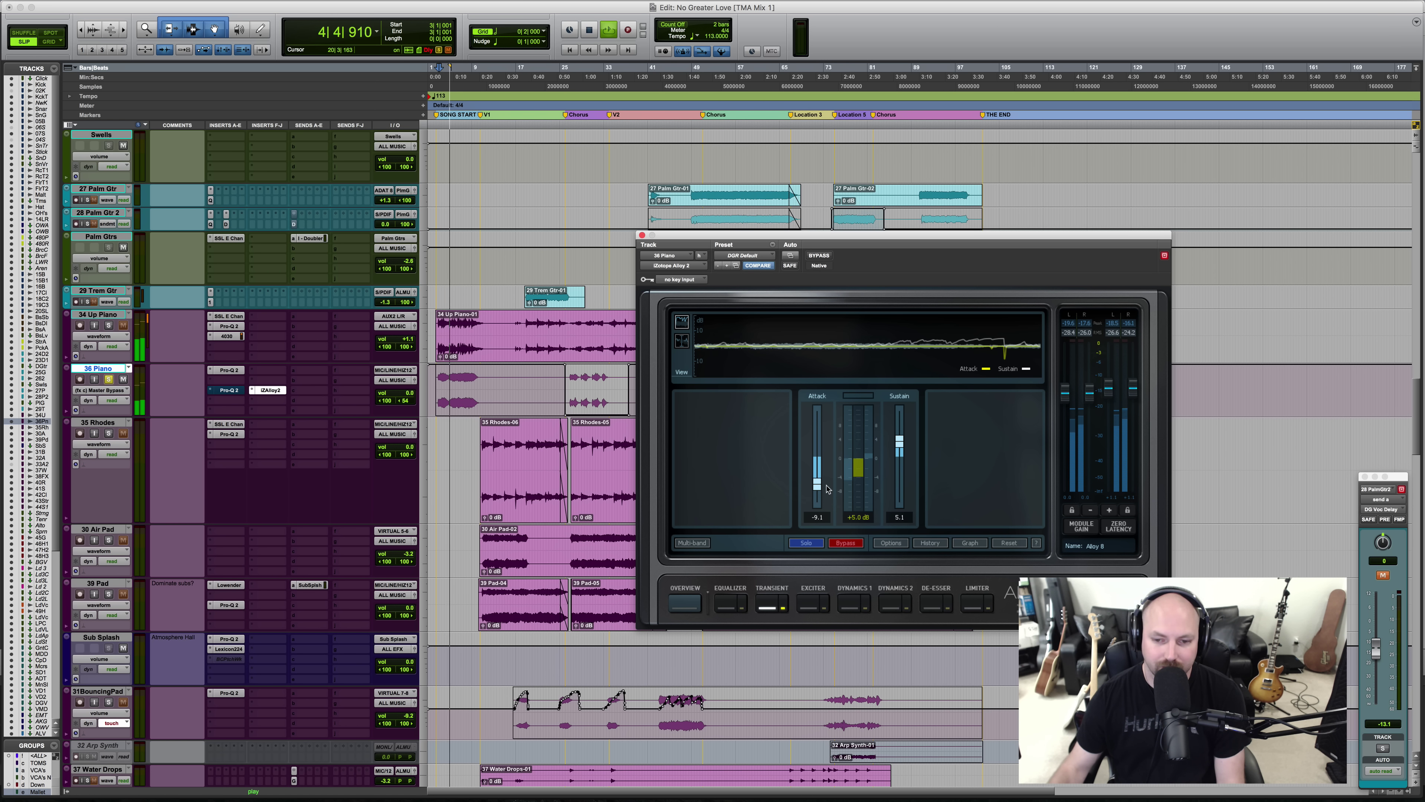
left_click_drag(818, 483, 818, 486)
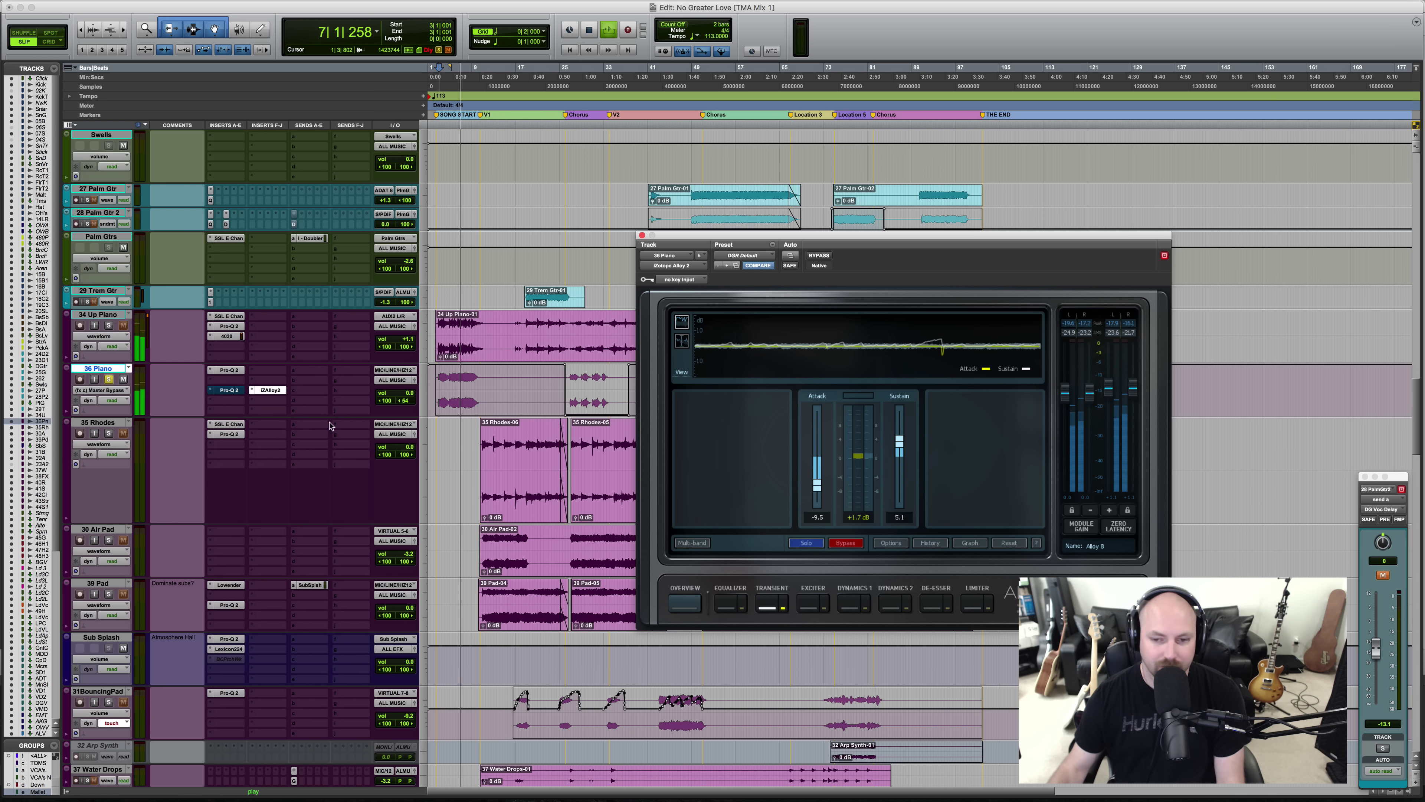
key("space")
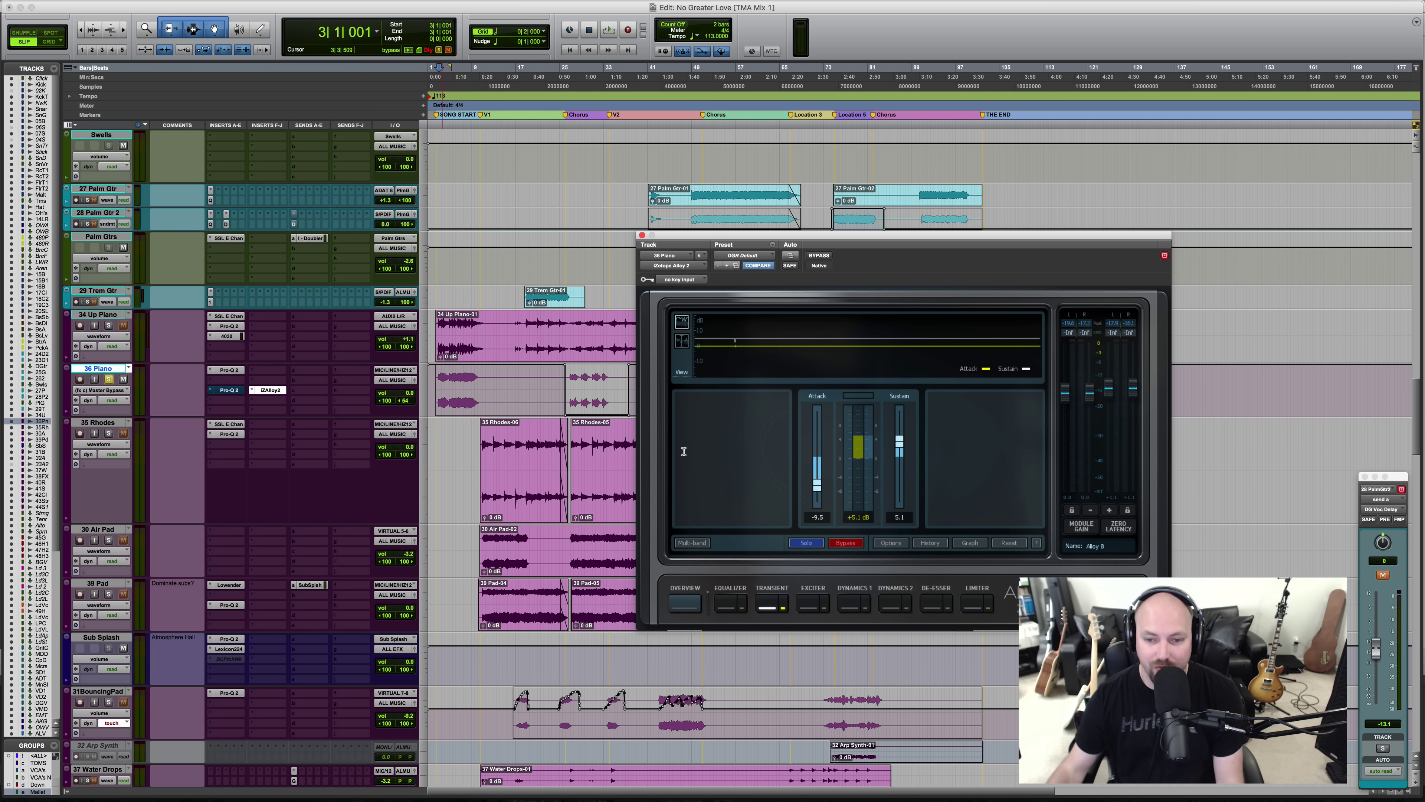
Step: Open the second Pro-Q 2 on 36 Piano and place the playback start at bar 26 on the track's chorus clip
left_click(230, 391)
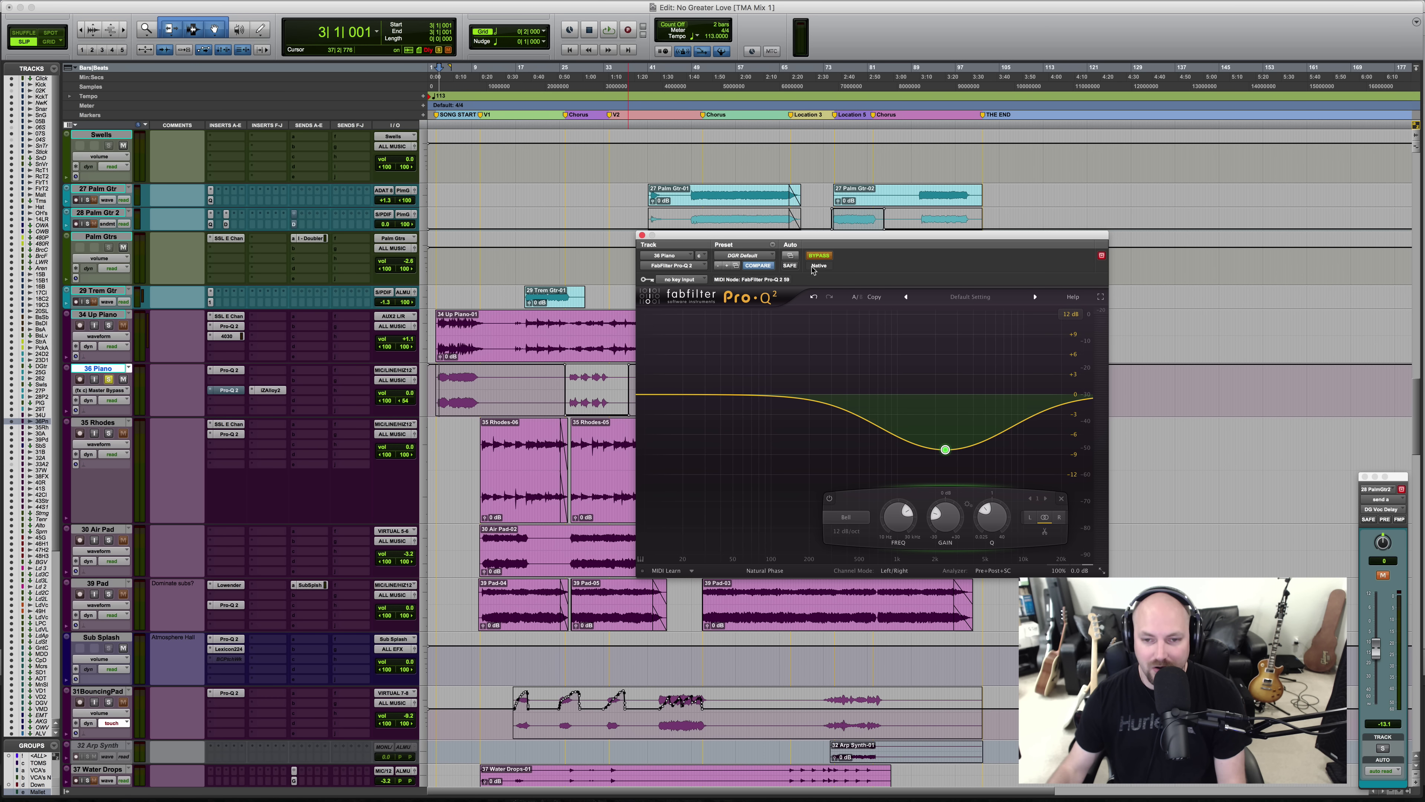
left_click_drag(796, 238, 779, 449)
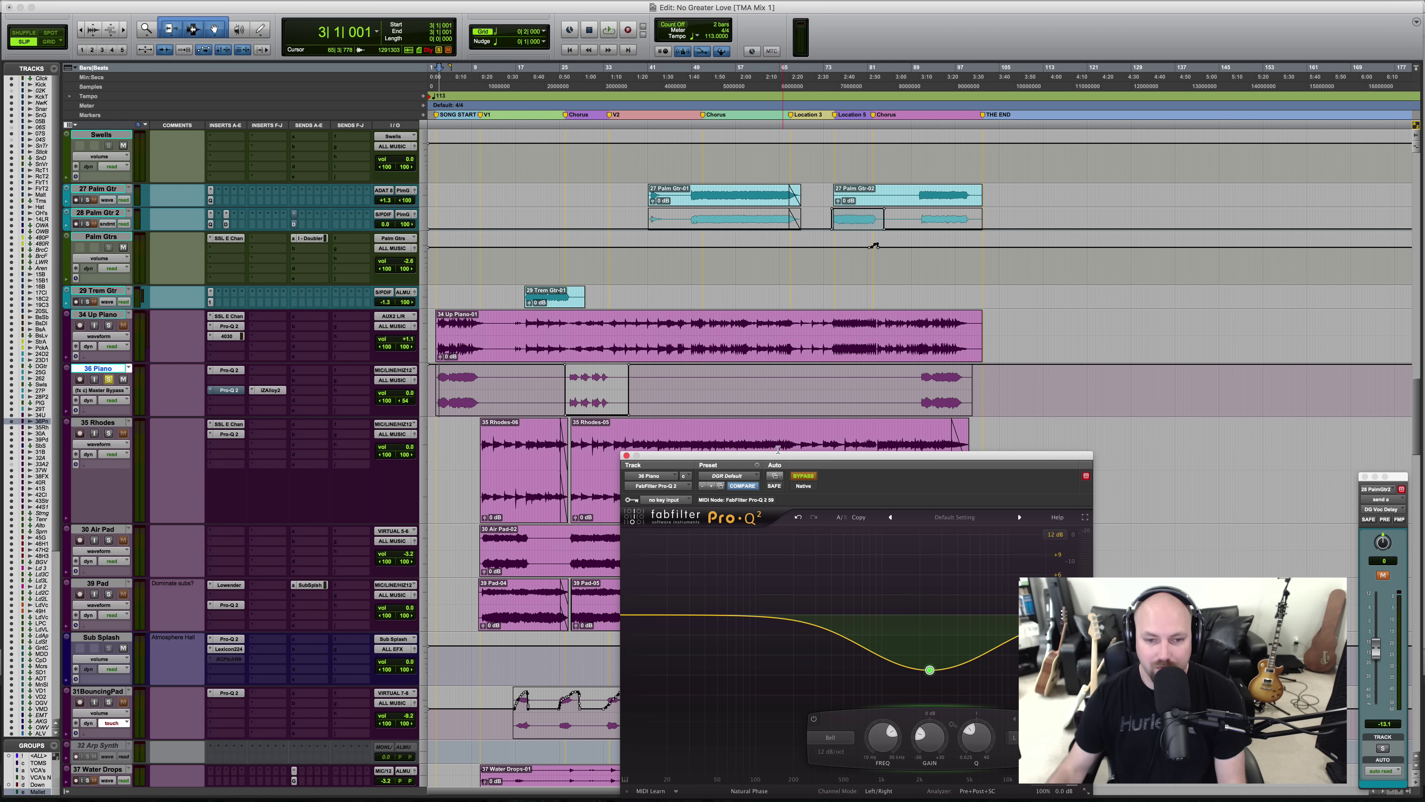
left_click(568, 385)
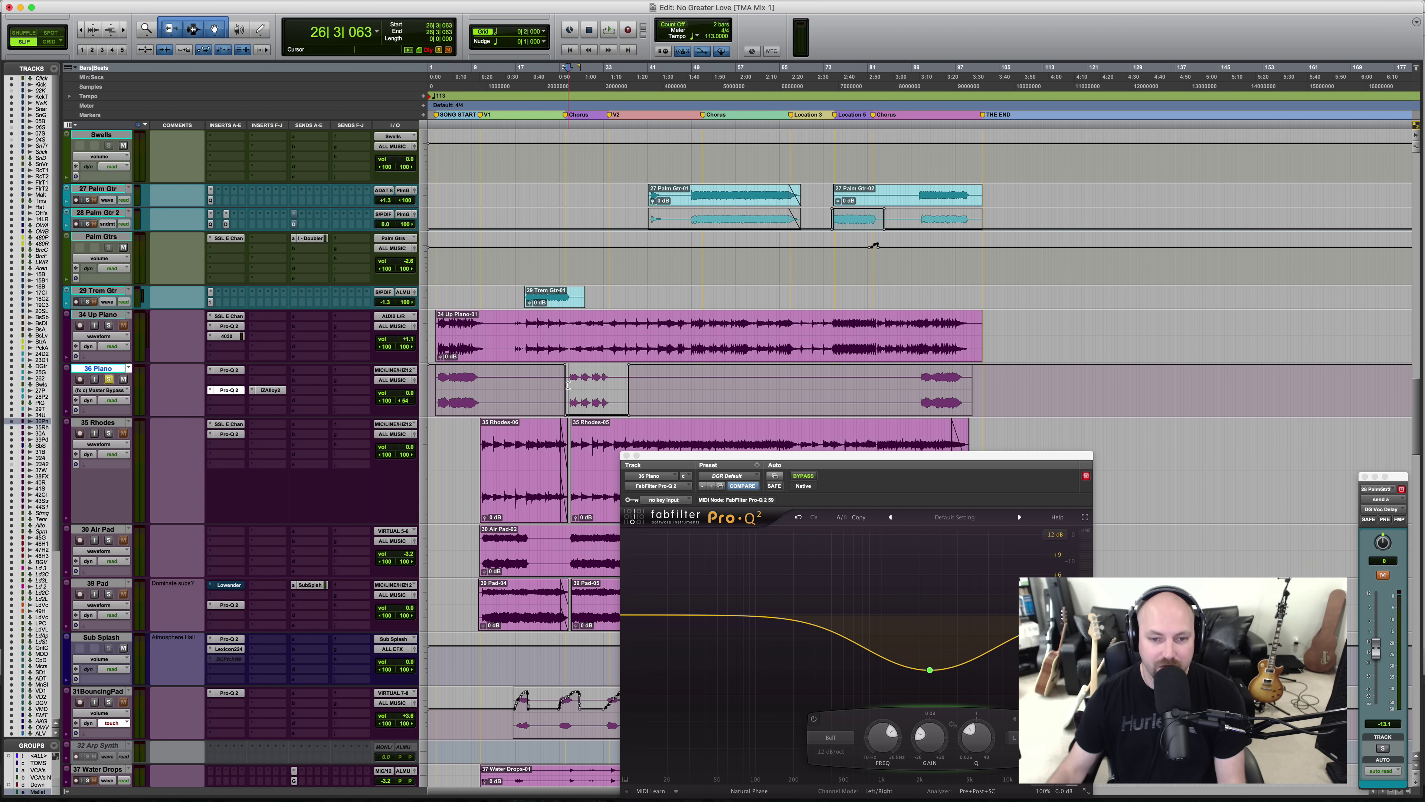
key("super+bracketright")
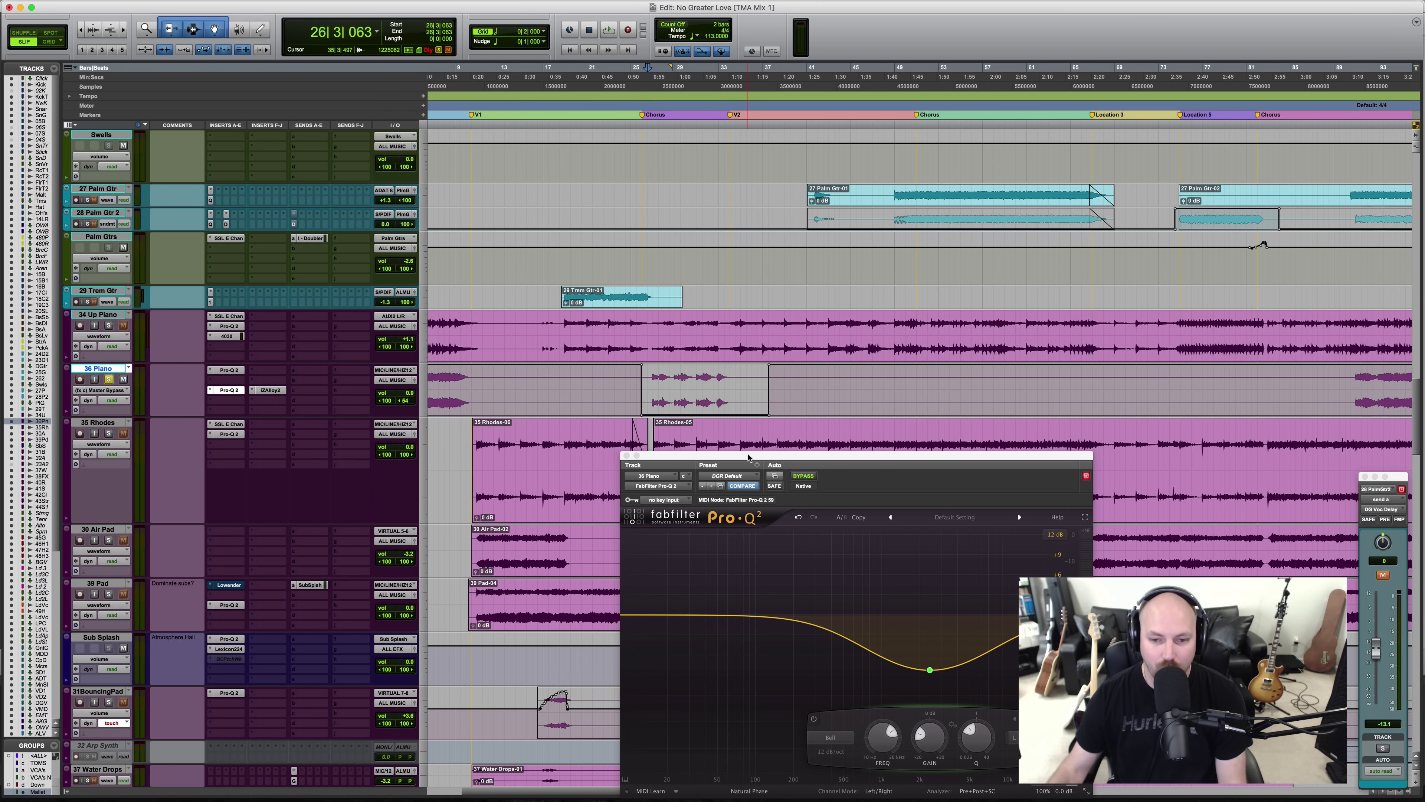
left_click_drag(748, 456, 929, 247)
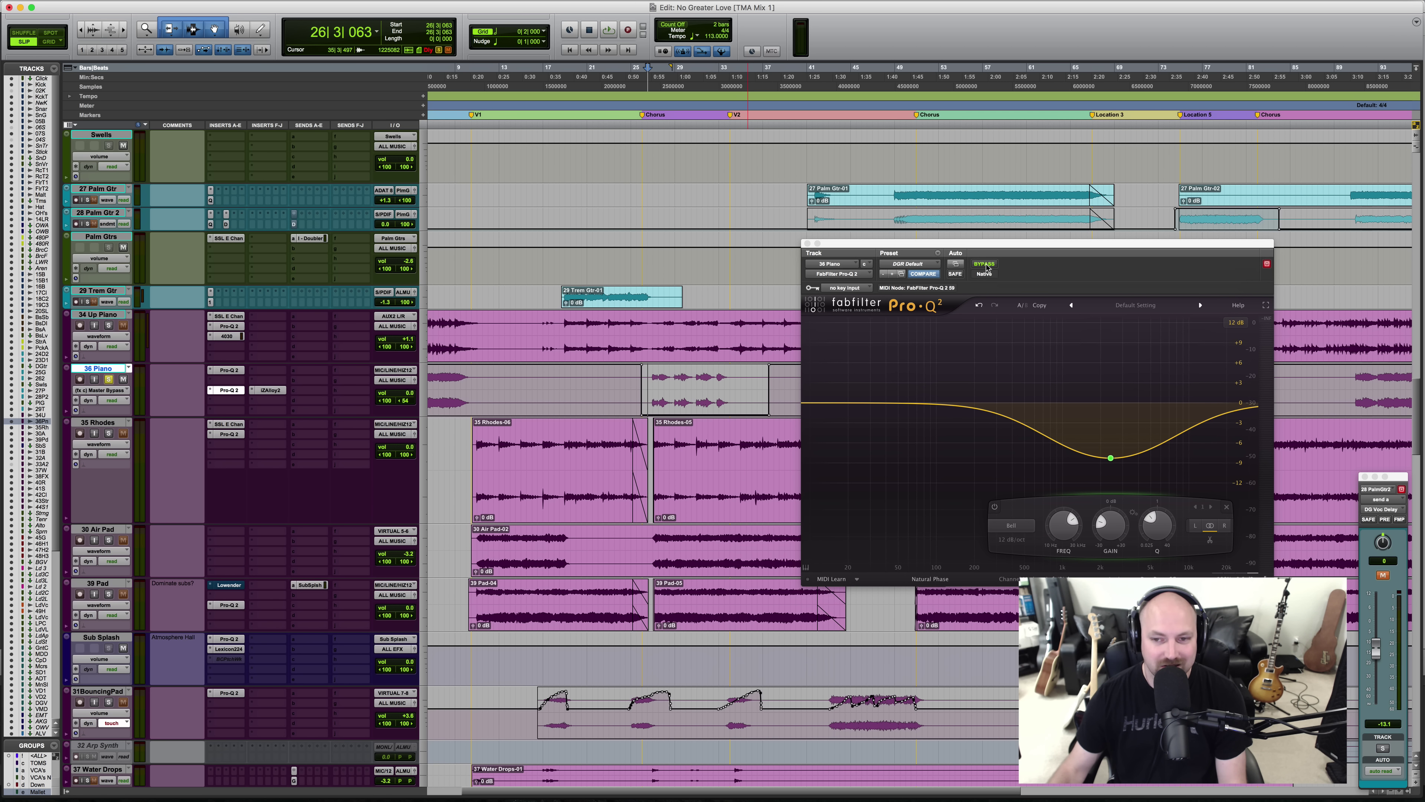
Step: Make the second Pro-Q 2 on 36 Piano inactive and play the chorus part from bar 26 without it
left_click(226, 391, "ctrl+super")
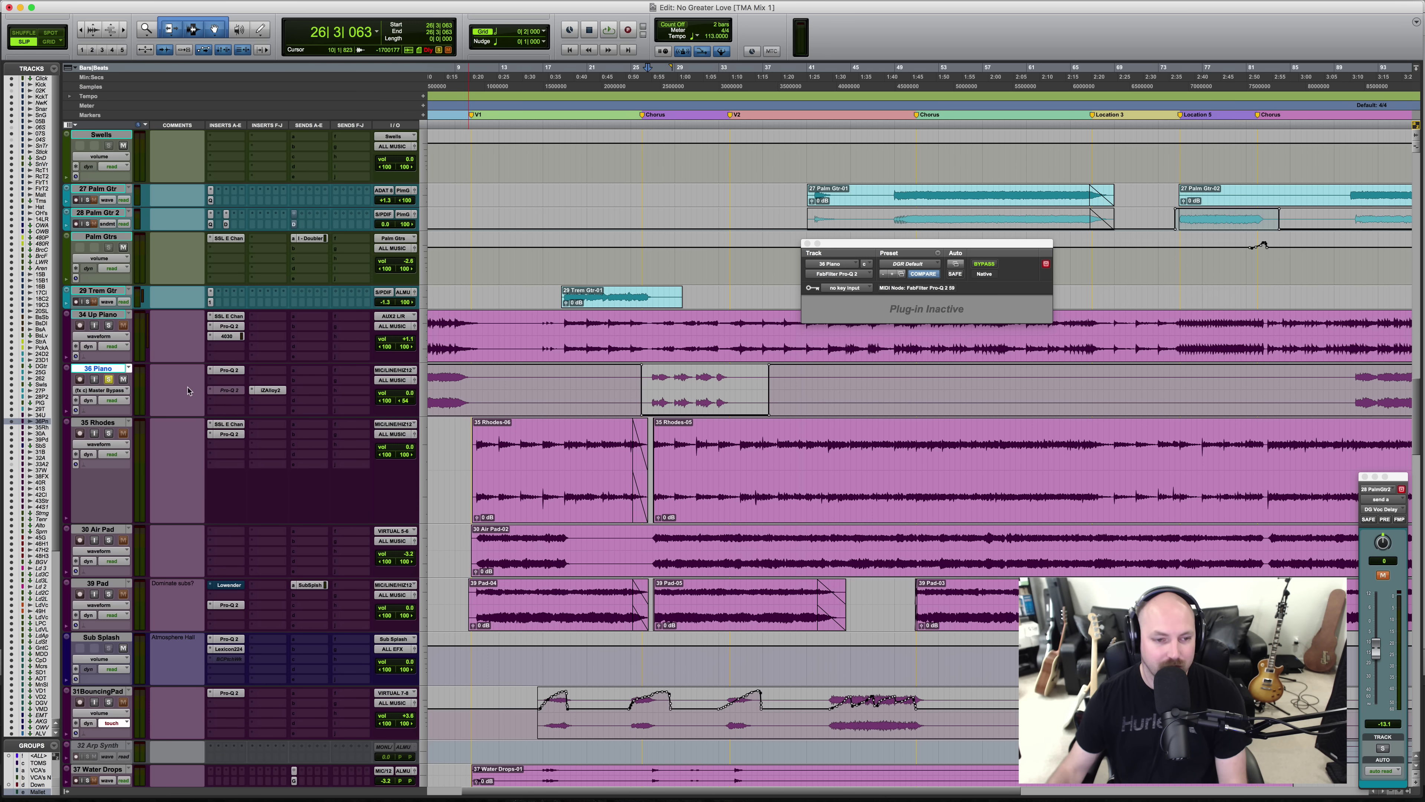
key("space")
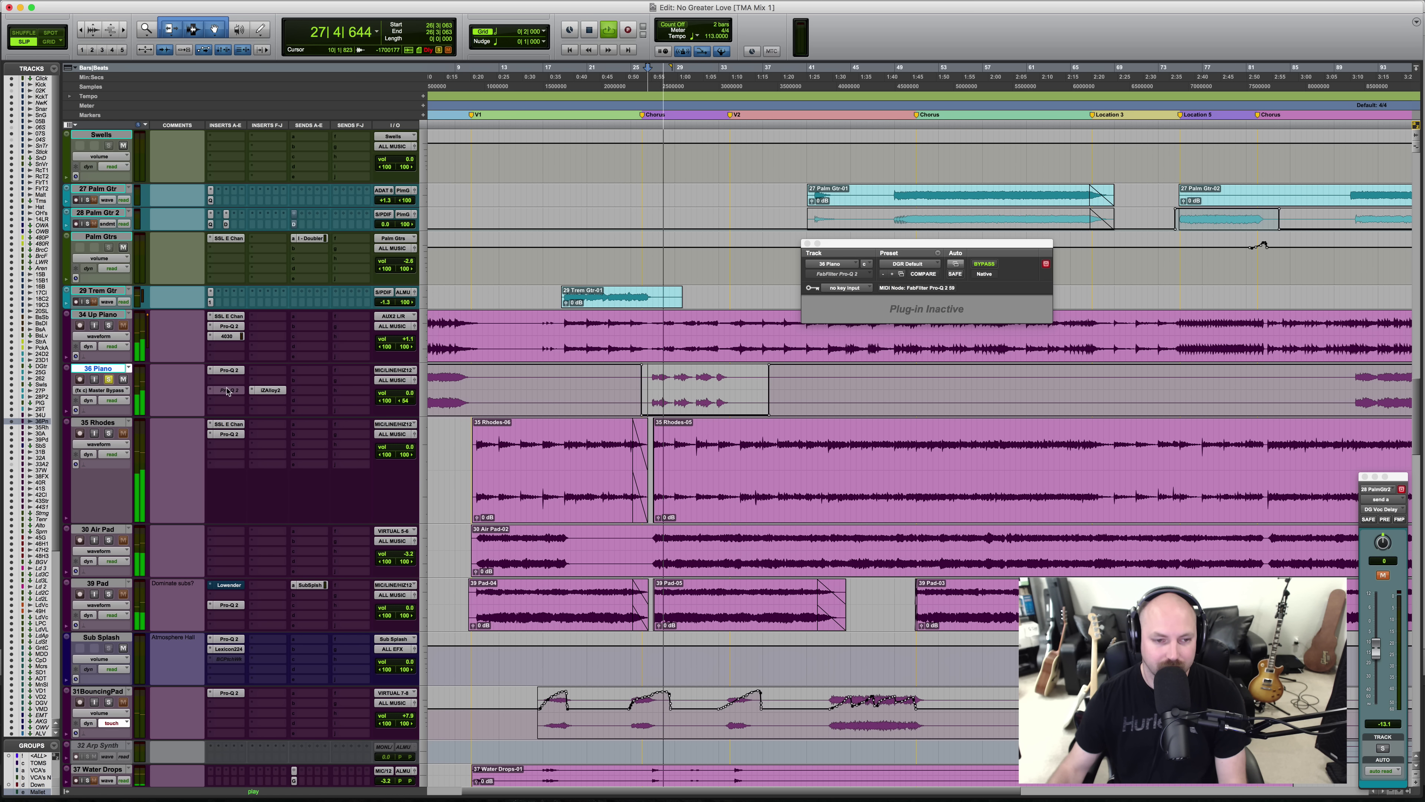
key("space")
key("space")
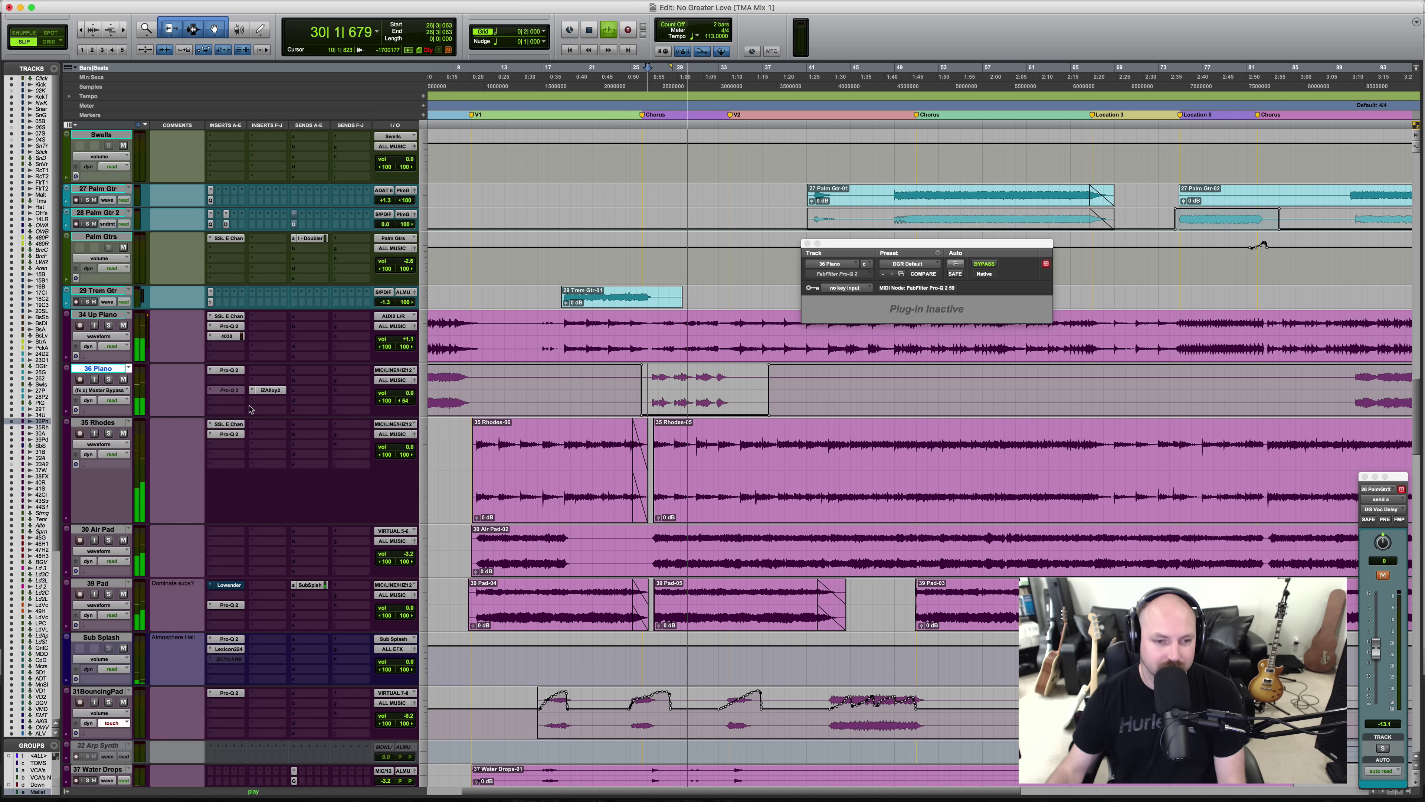
key("space")
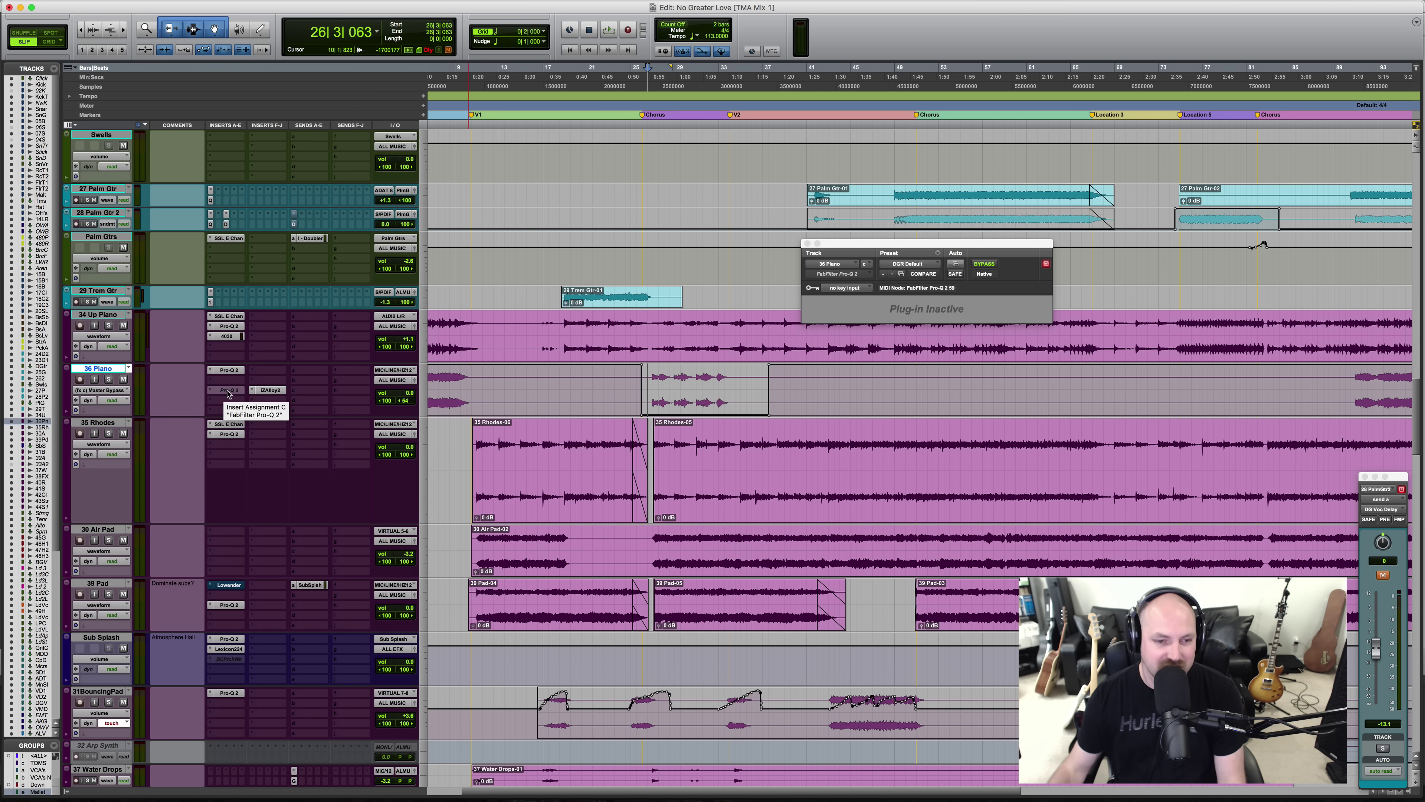
Step: Reactivate the second Pro-Q 2 on 36 Piano and compare the chorus part with the EQ bypassed and engaged, leaving it engaged
left_click(229, 390, "ctrl+super")
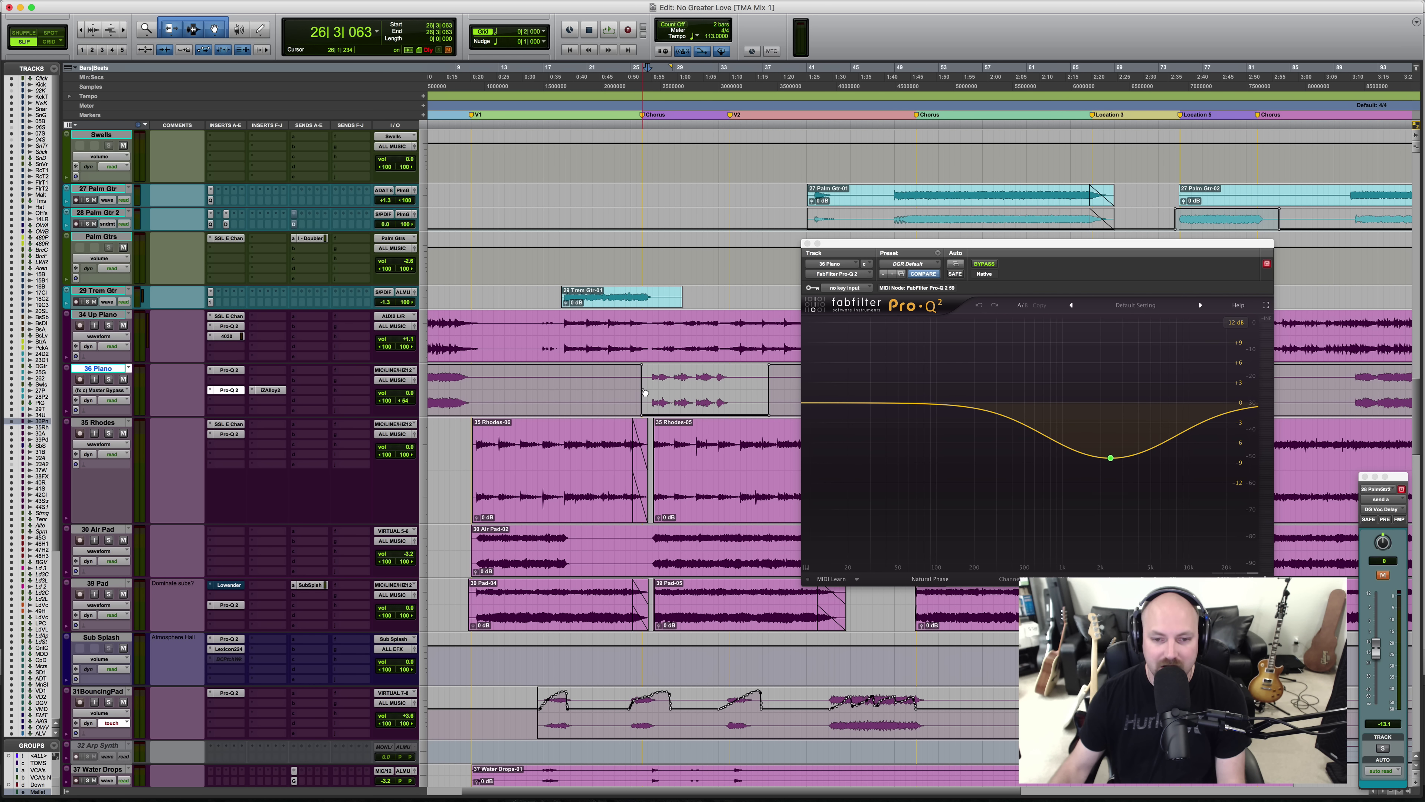
left_click(982, 267)
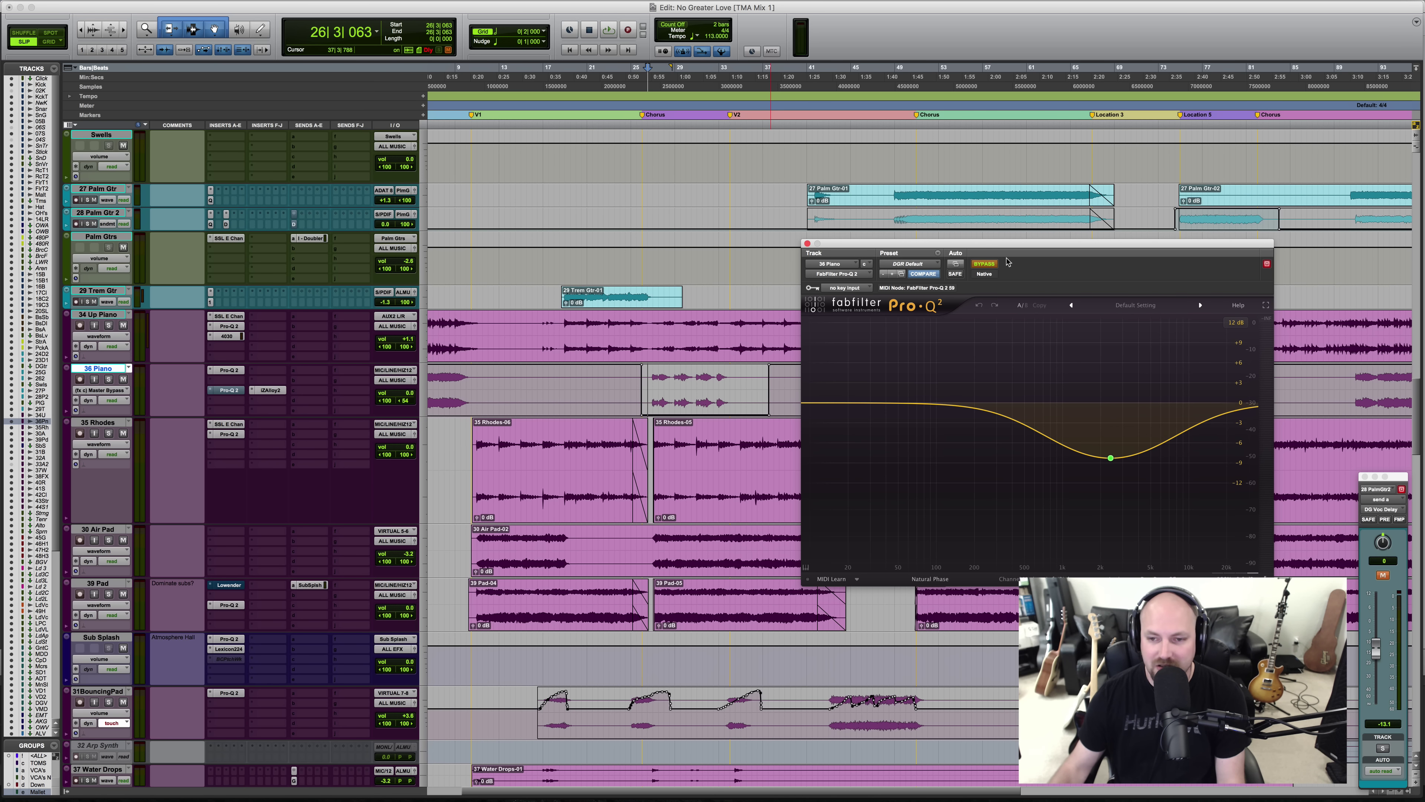
key("space")
left_click(983, 266)
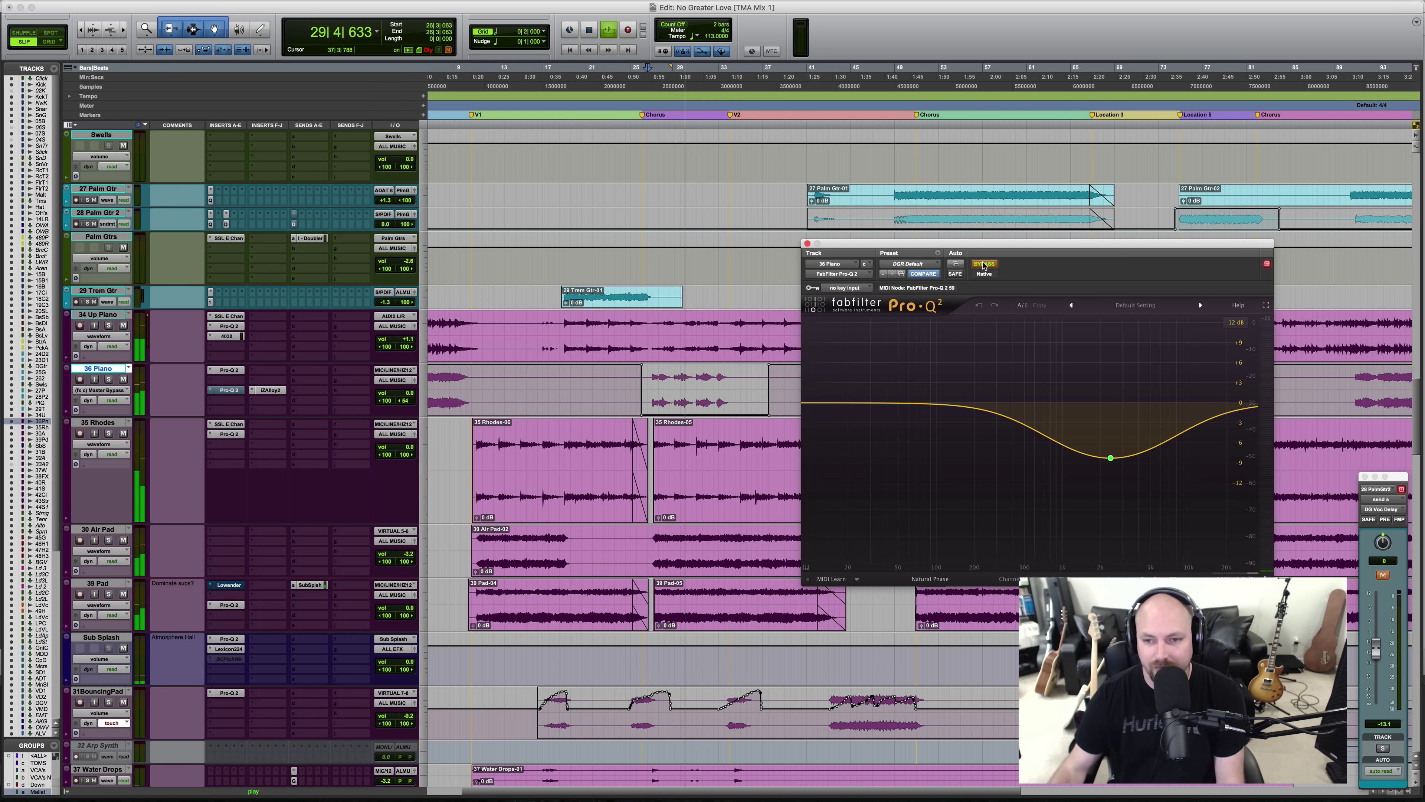
left_click(982, 265)
key("space")
key("space")
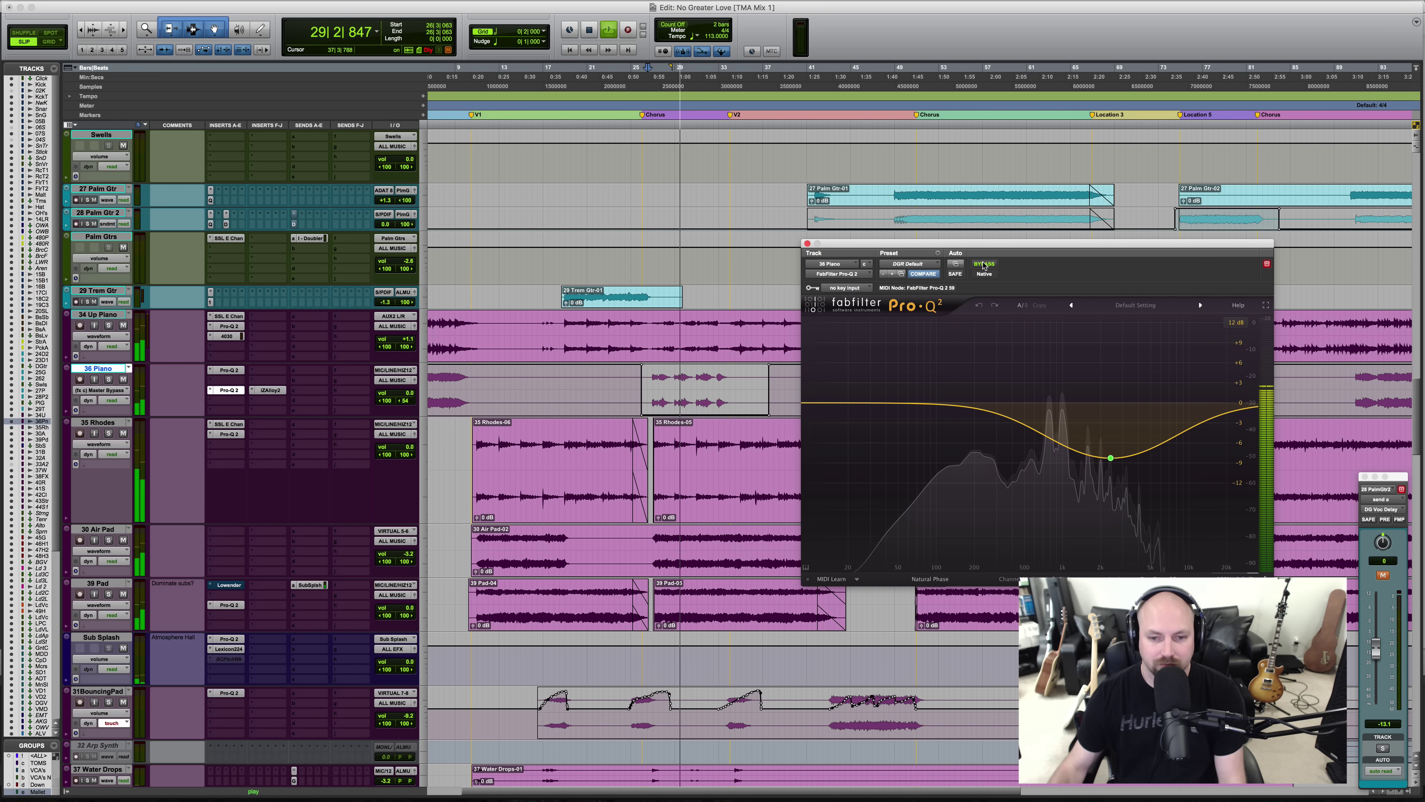
key("space")
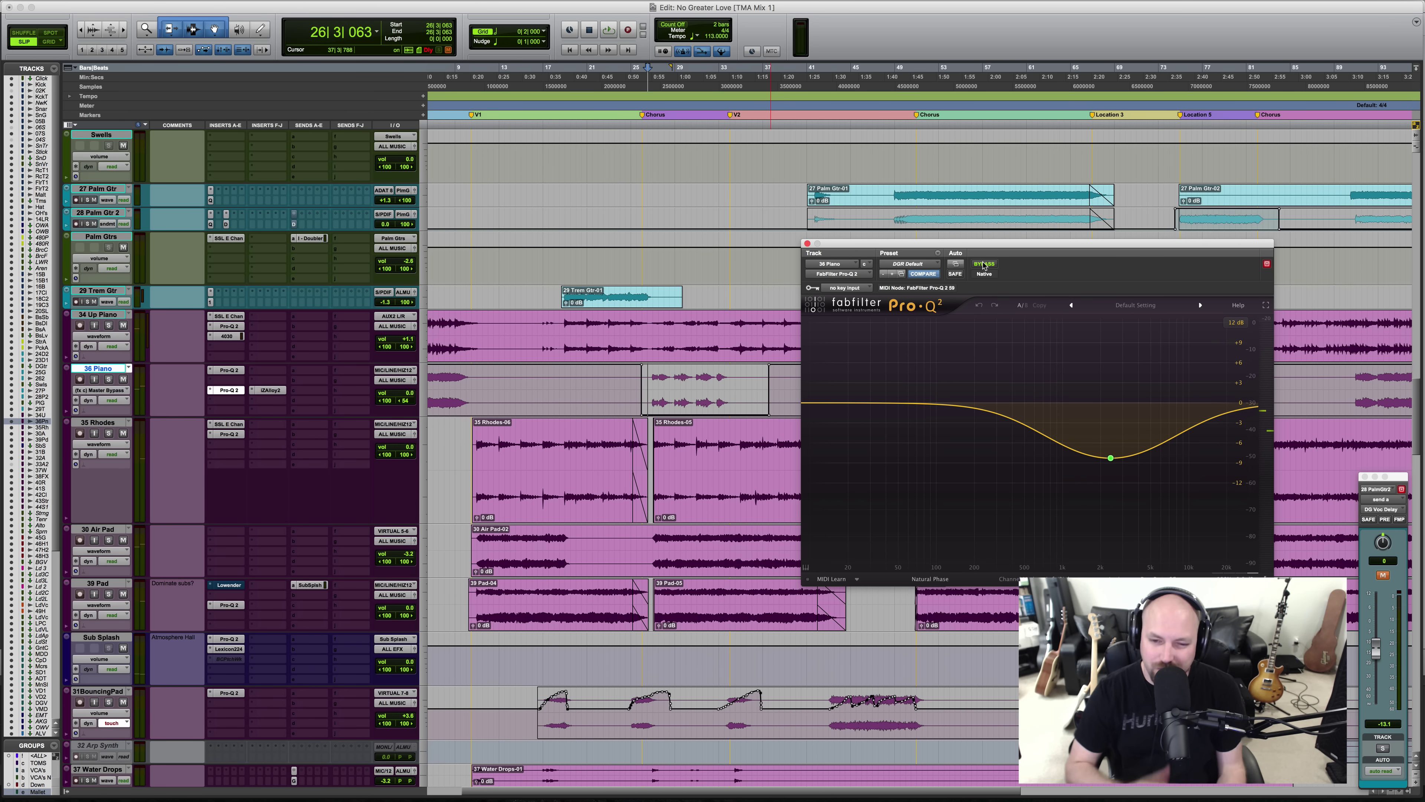
Step: Close the equalizer window, select 35 Rhodes and place the playback start at the beginning of its first clip
left_click(807, 243)
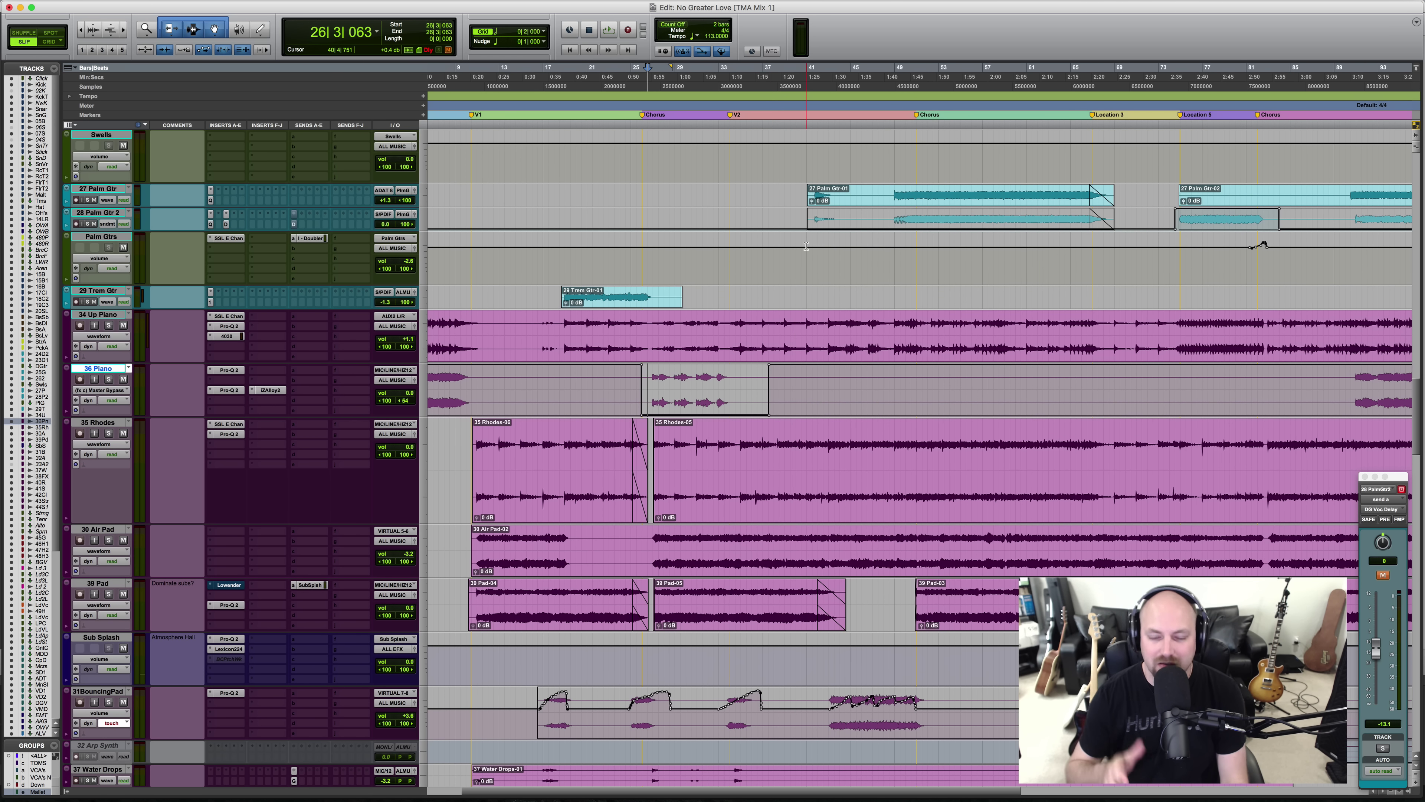
key("super+bracketleft")
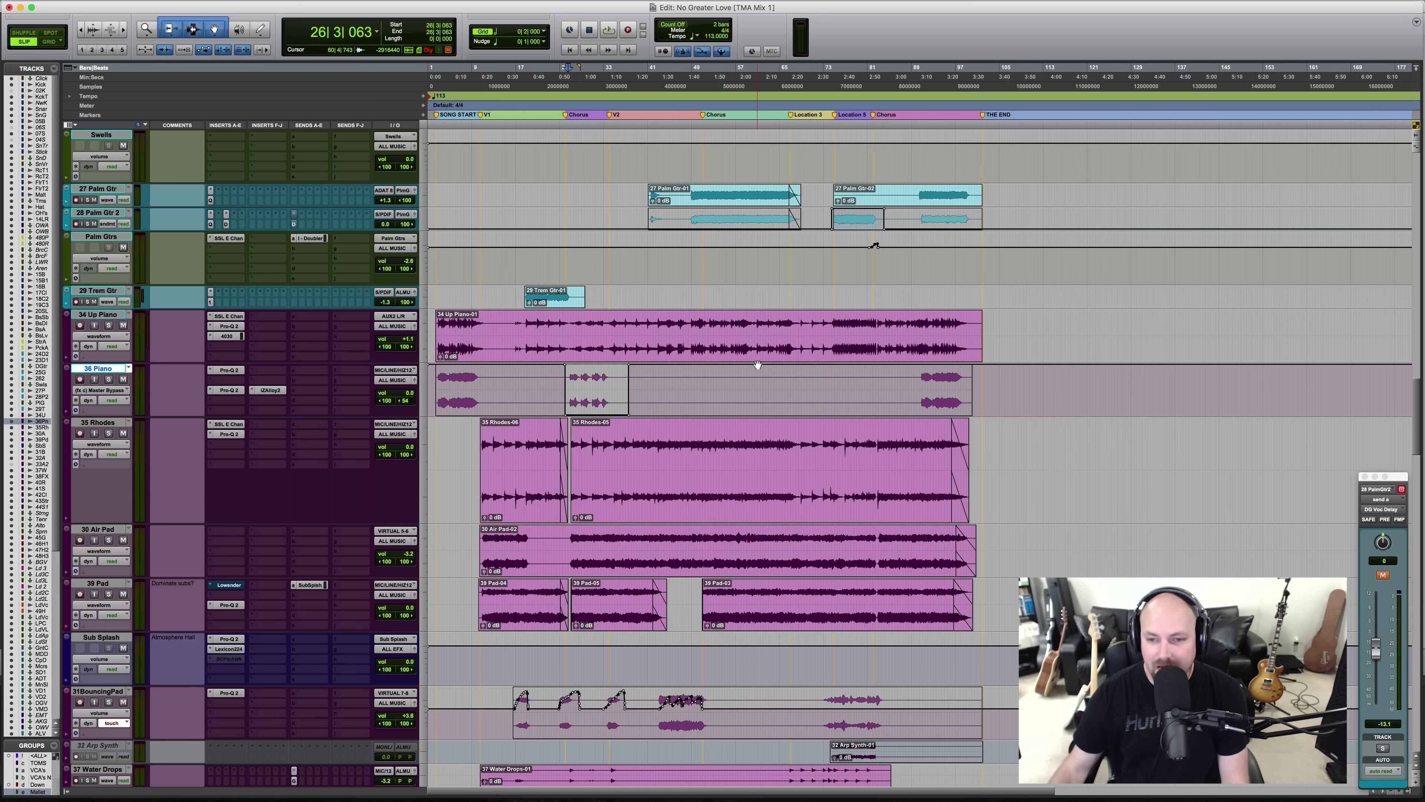
key("Tab")
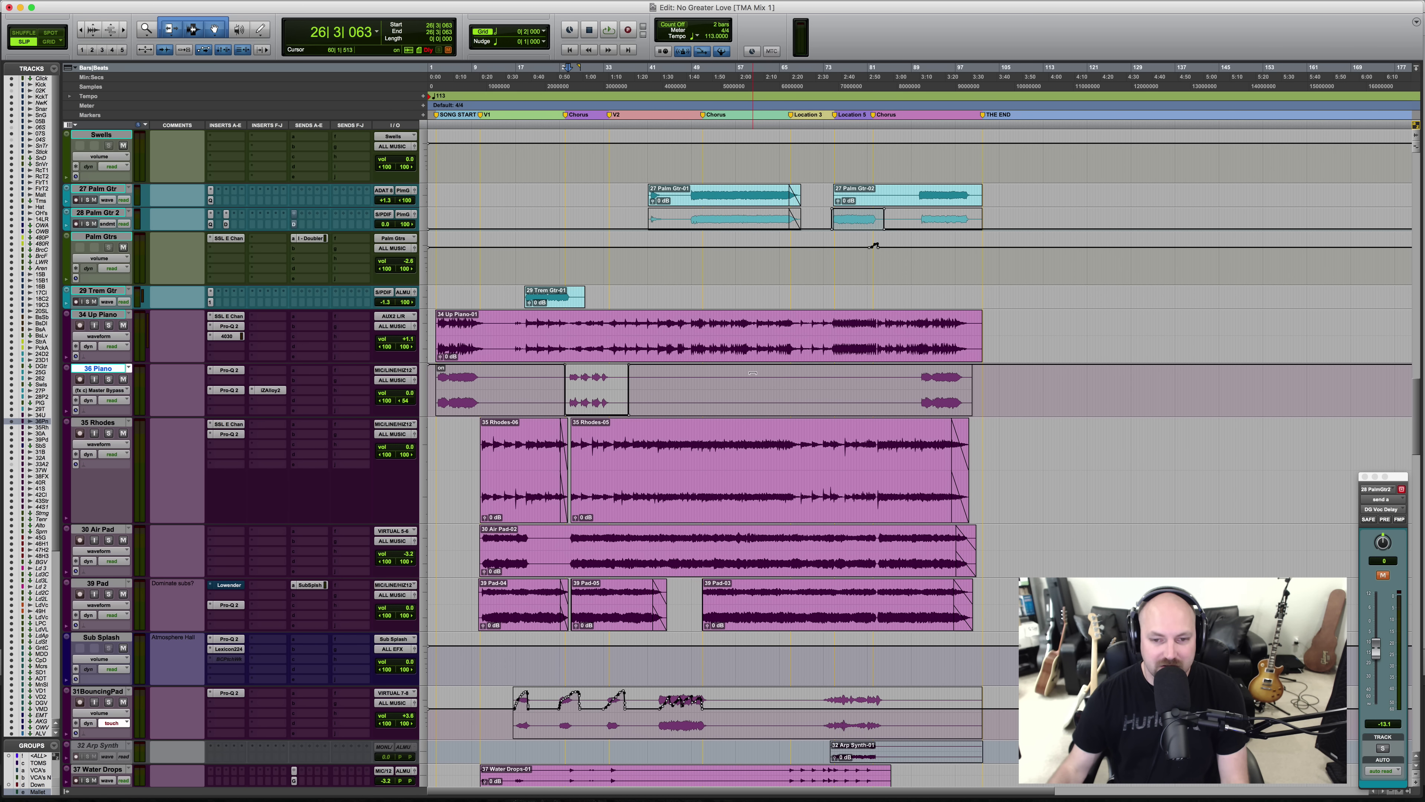
left_click(98, 422)
left_click(458, 461)
key("Tab")
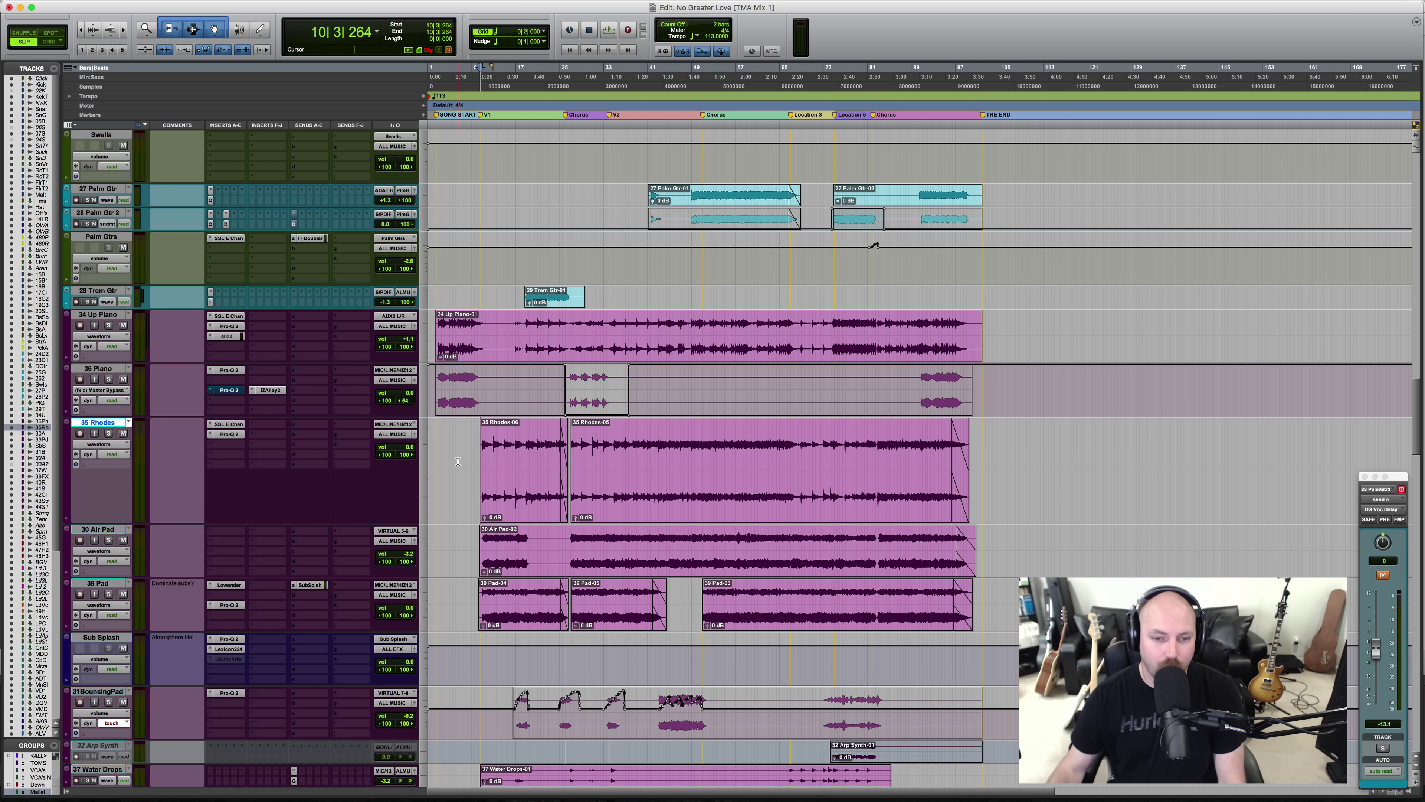
key("super+bracketright")
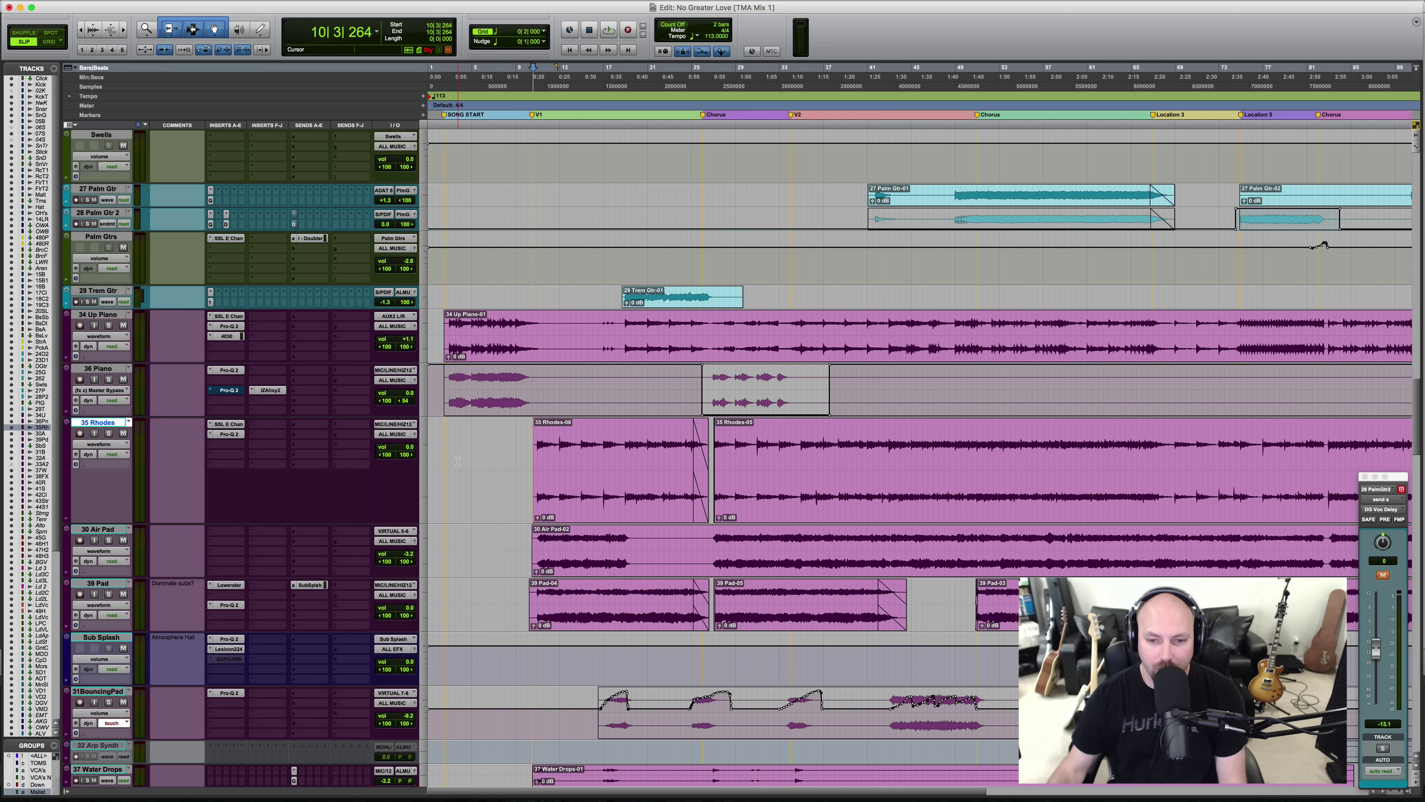
Step: Open the SSL E Channel Strip on 35 Rhodes, solo the track, bypass its inserts and play it unprocessed from bar 10
left_click(228, 424)
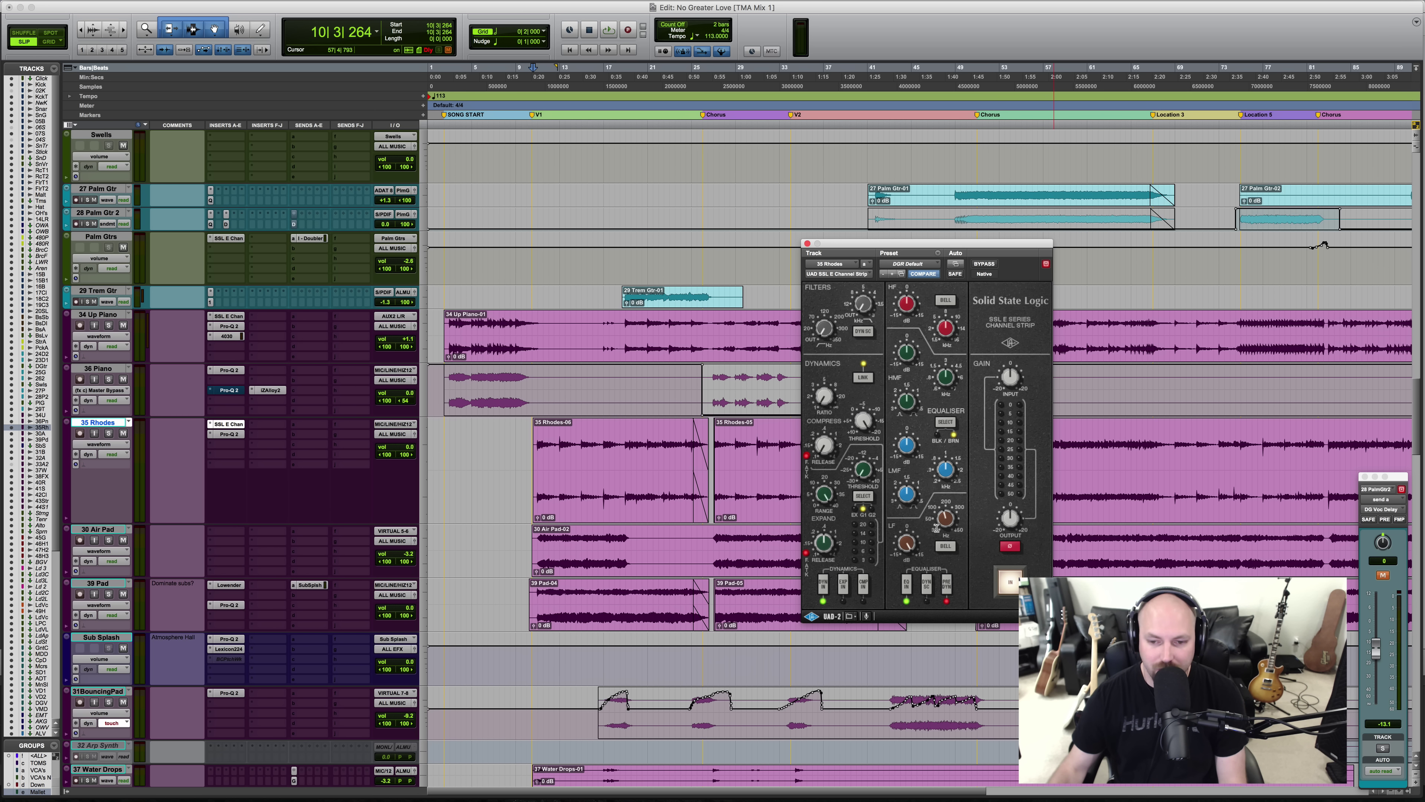
key("shift+s")
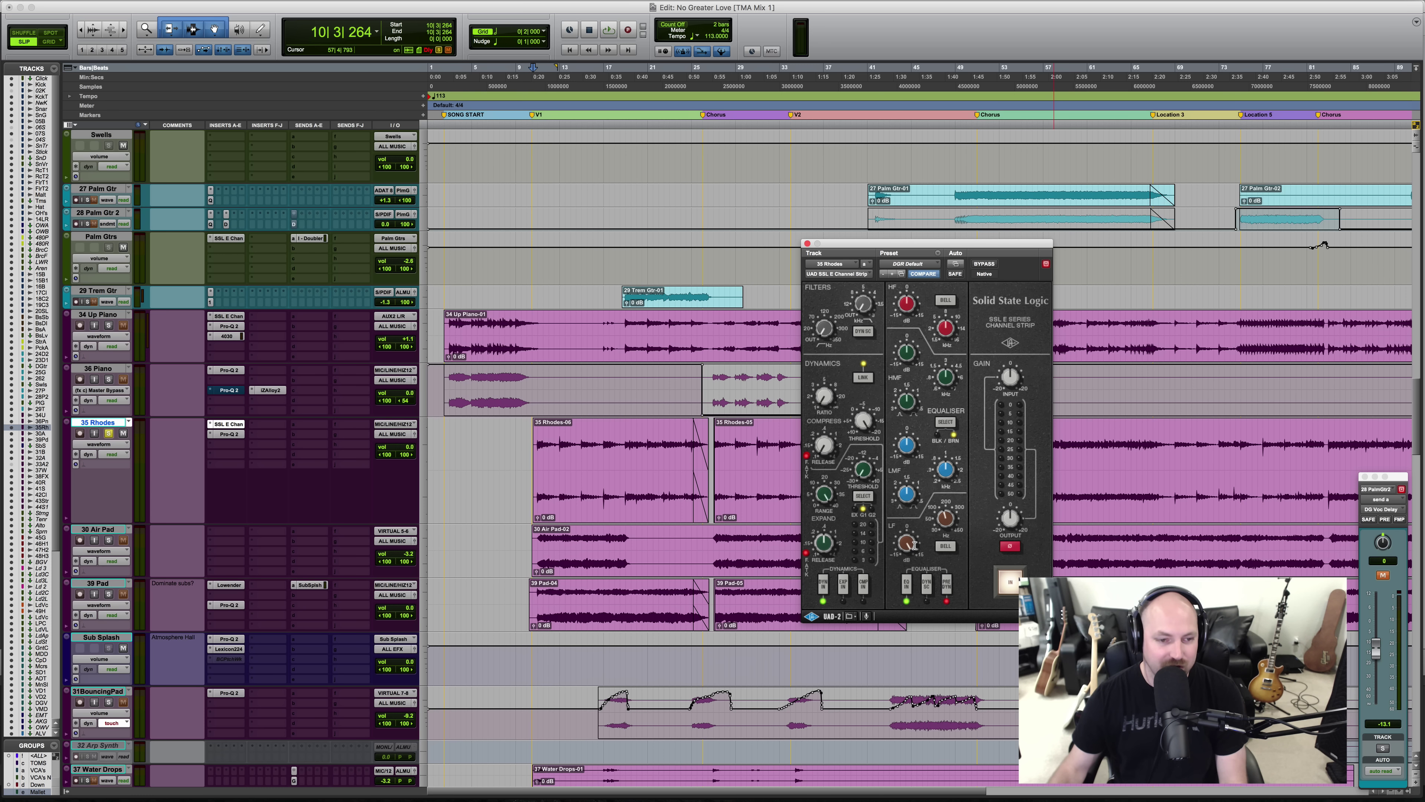
left_click(239, 427, "super")
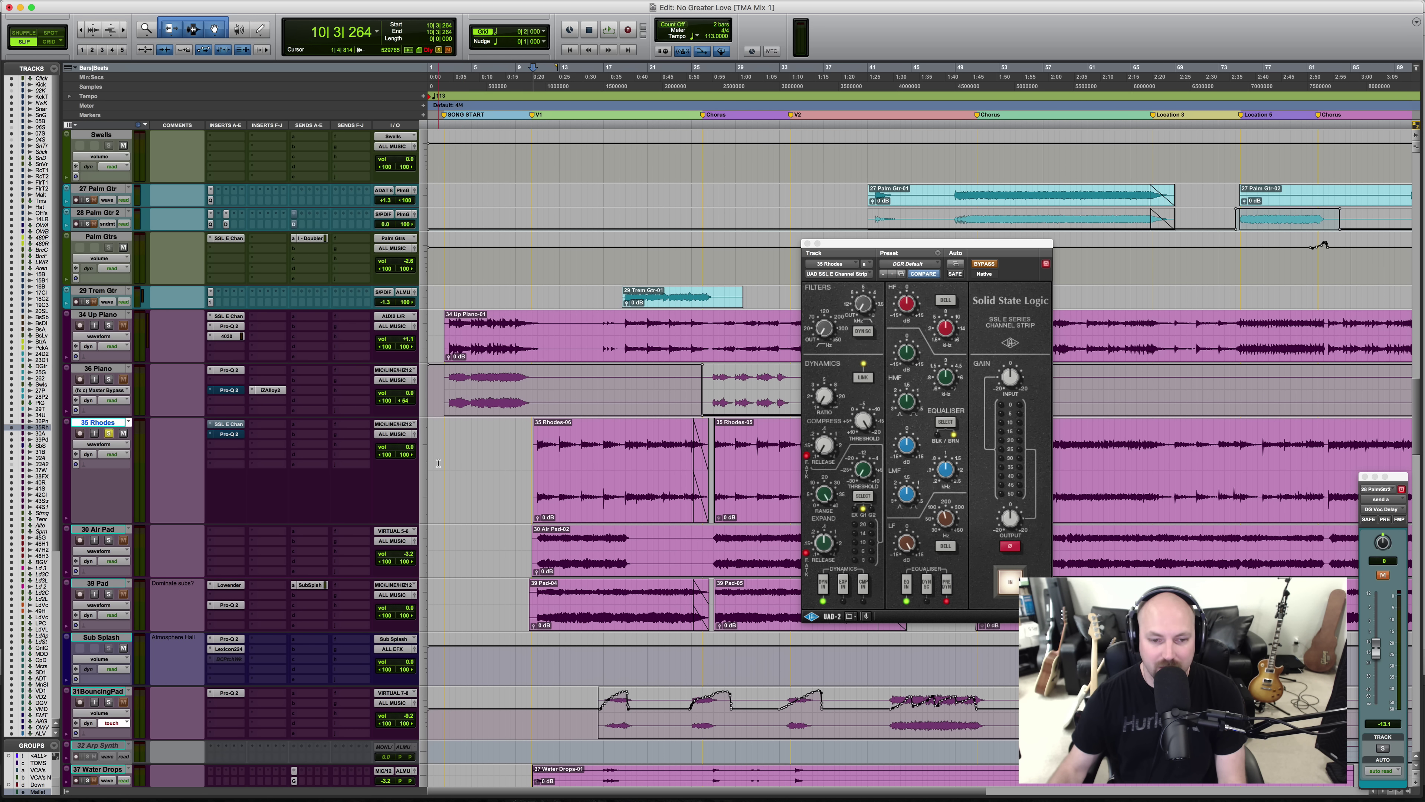
key("space")
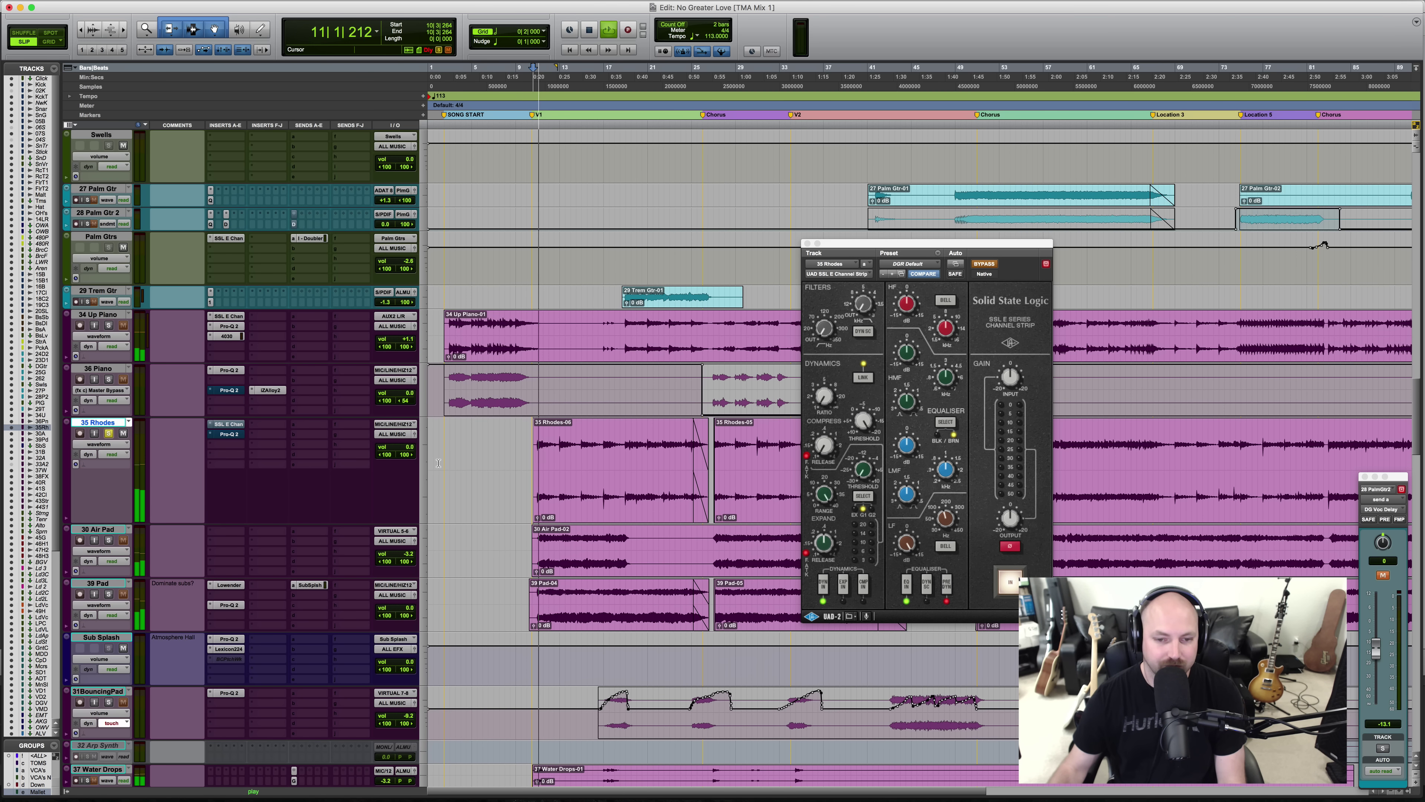
key("space")
key("space")
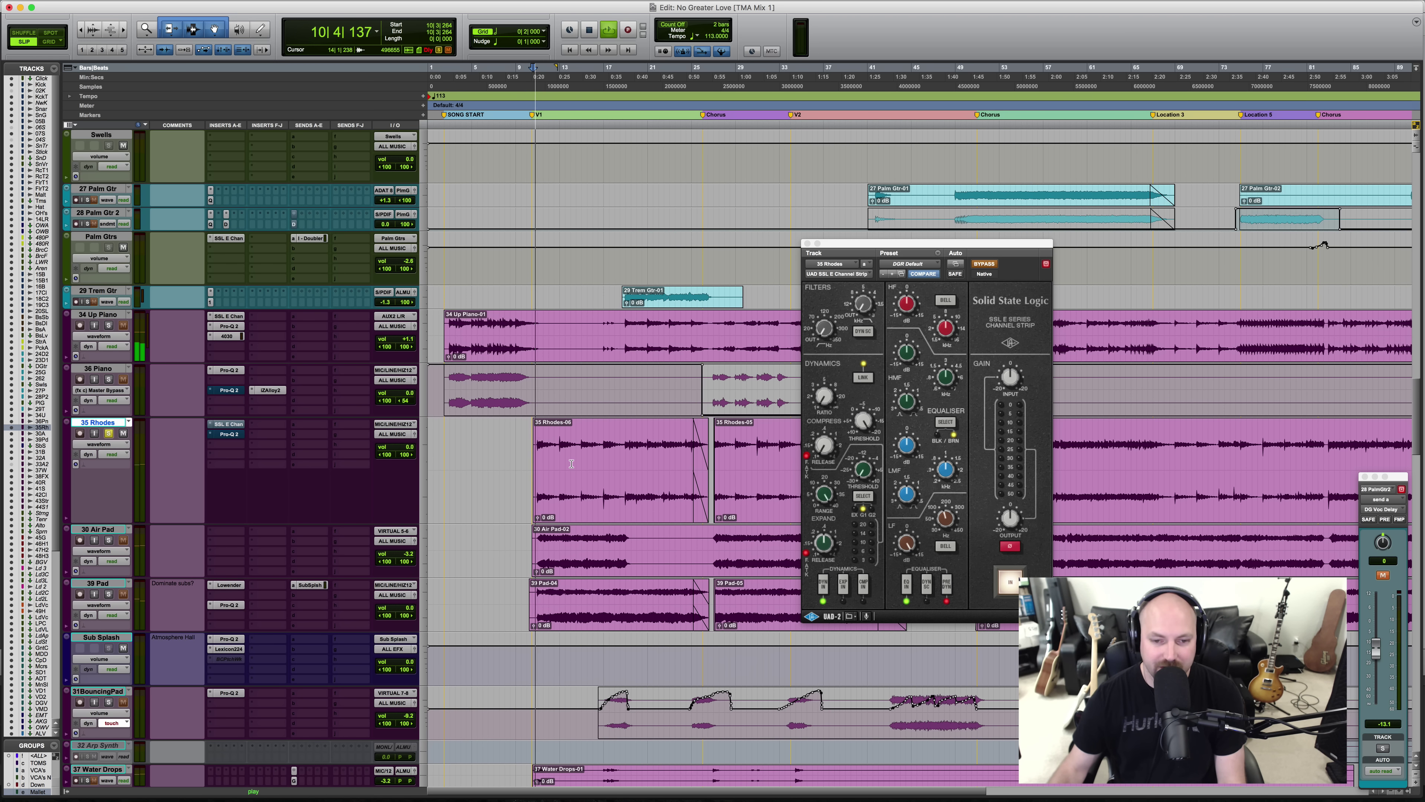
key("super+bracketright")
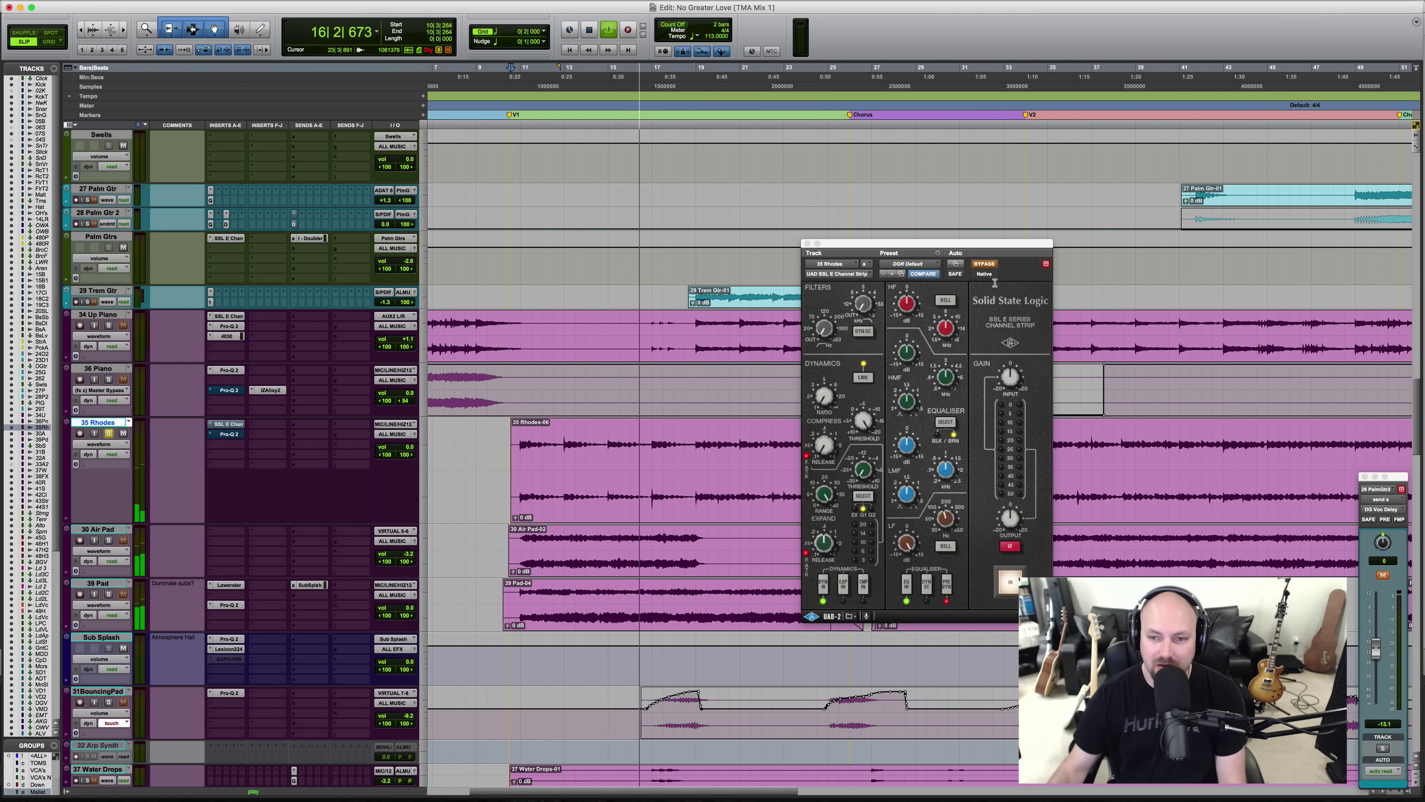
Step: Activate the SSL E Channel Strip on 35 Rhodes, replay the track from bar 11, and return to the start of its first clip
left_click(984, 264)
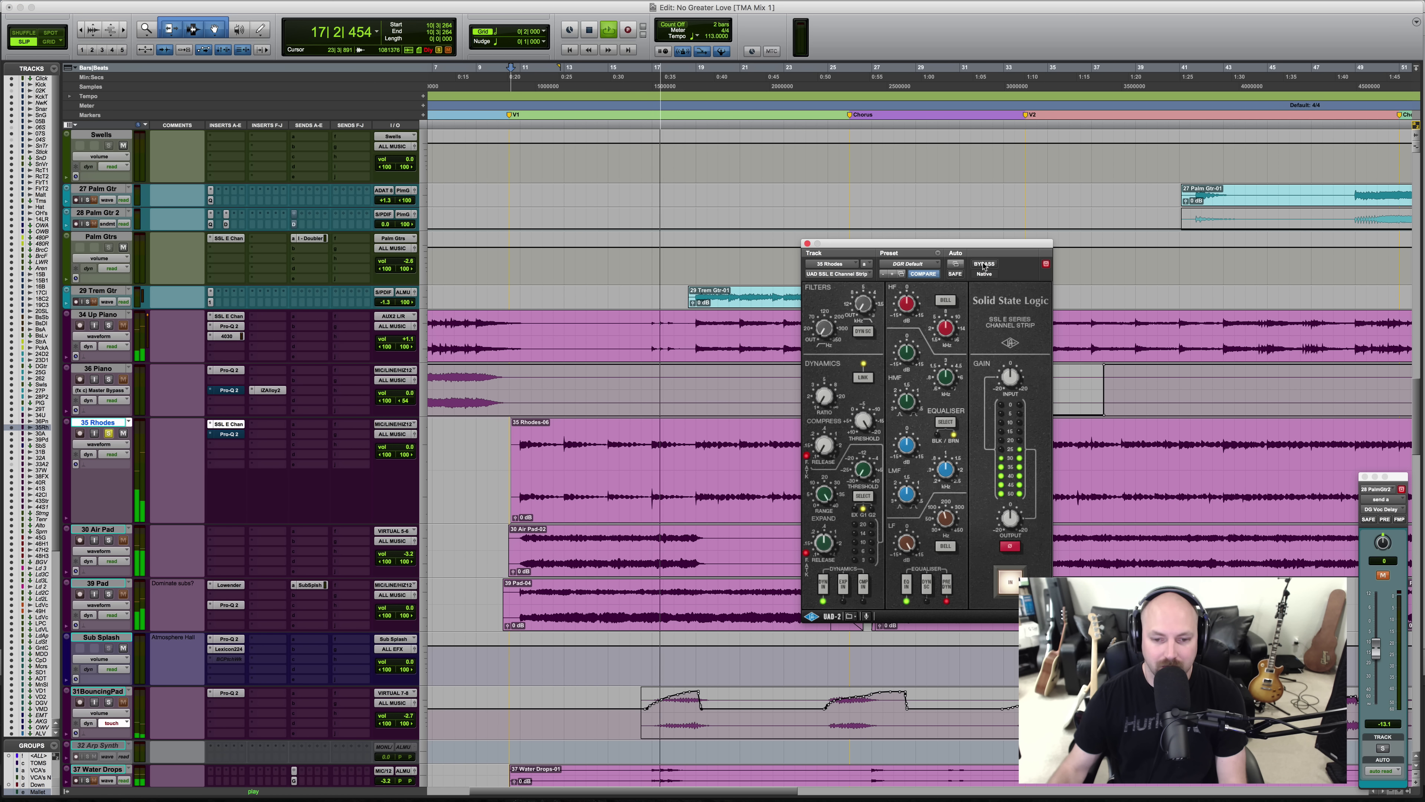
key("space")
left_click(483, 452)
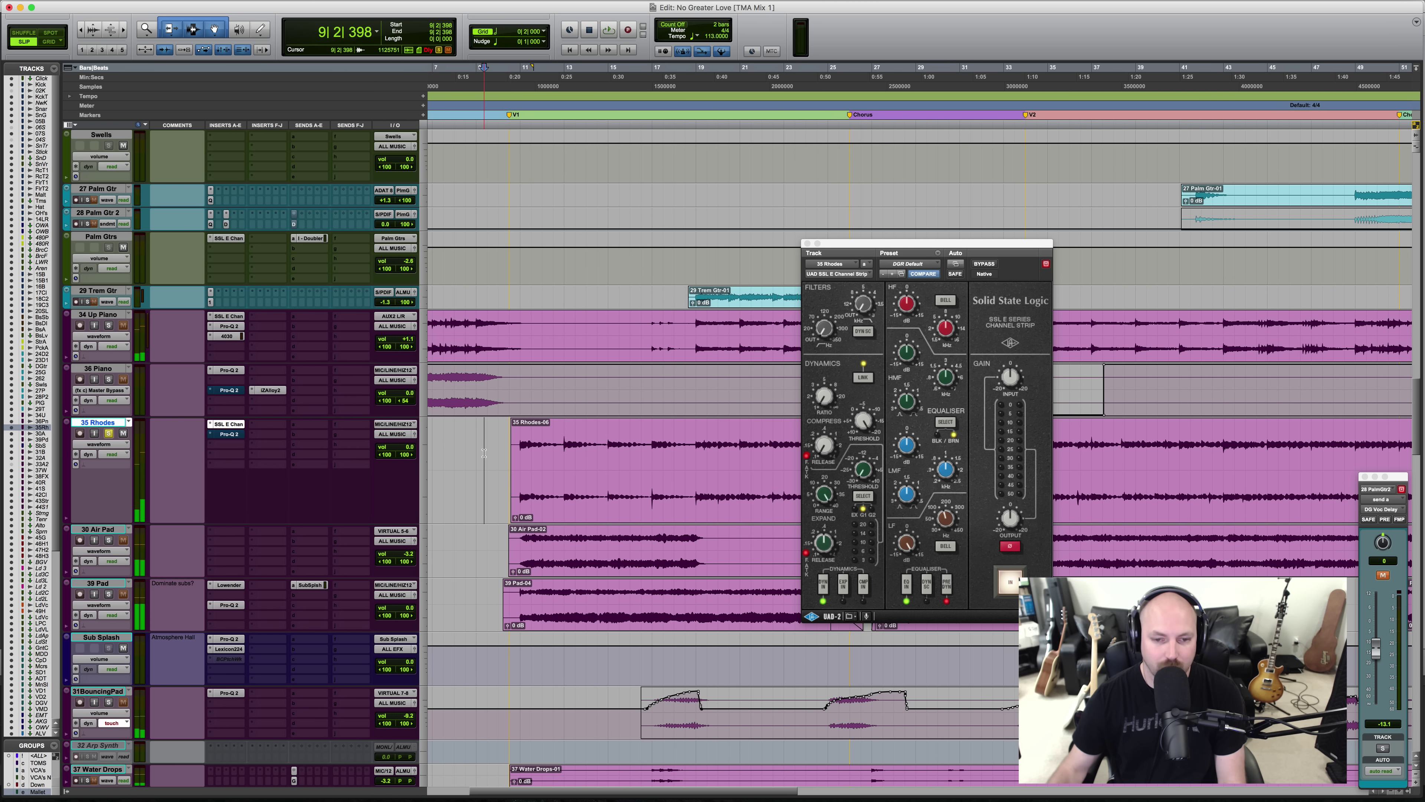
key("space")
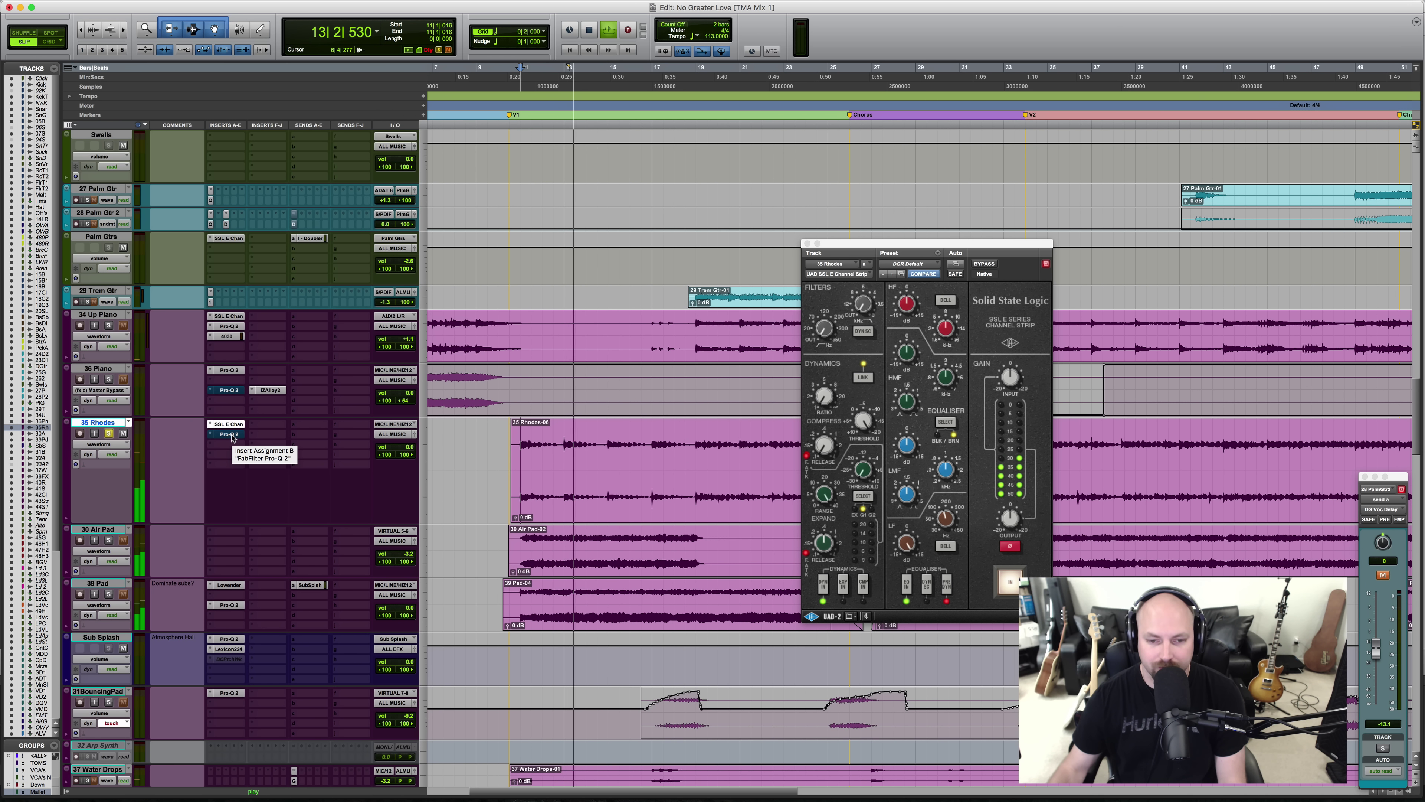
key("space")
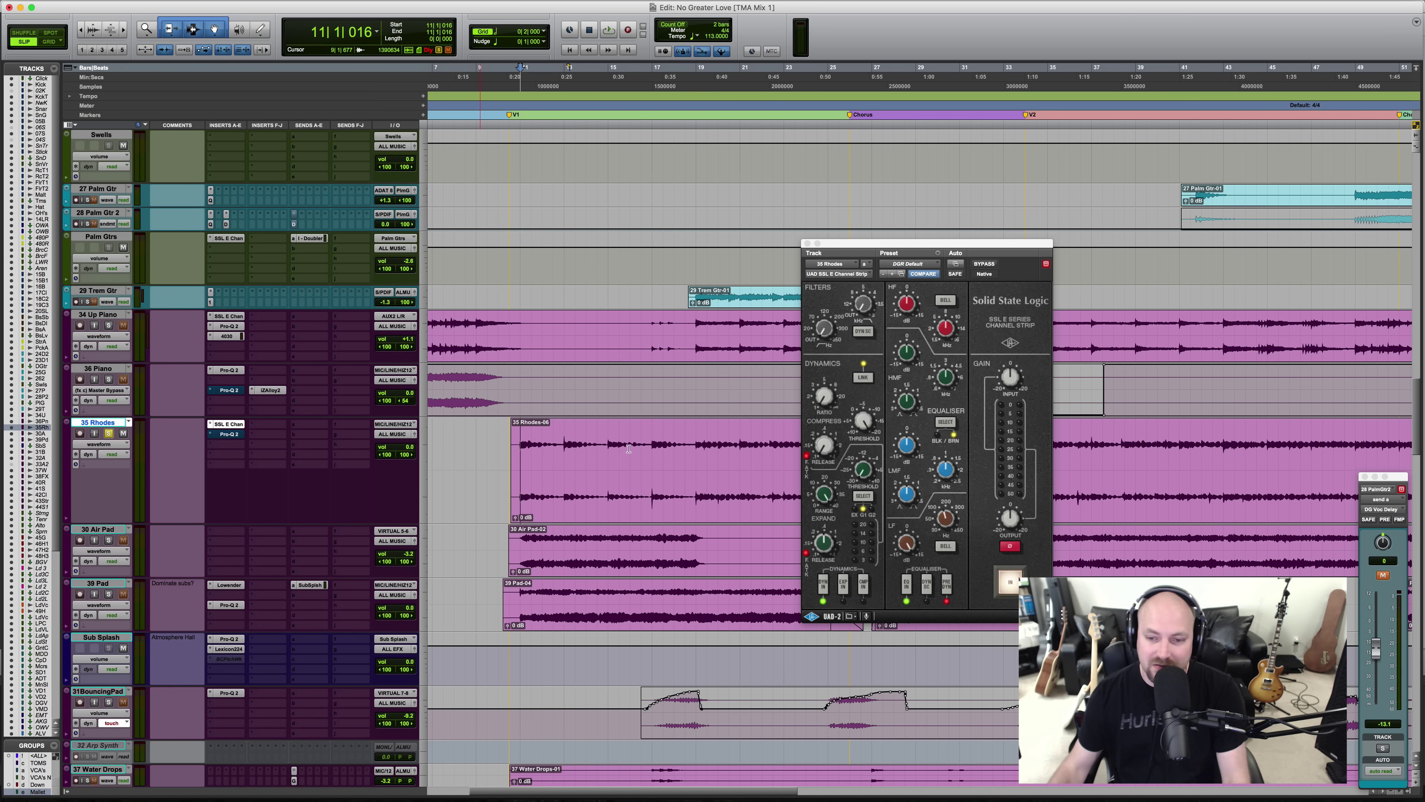
key("alt+Tab")
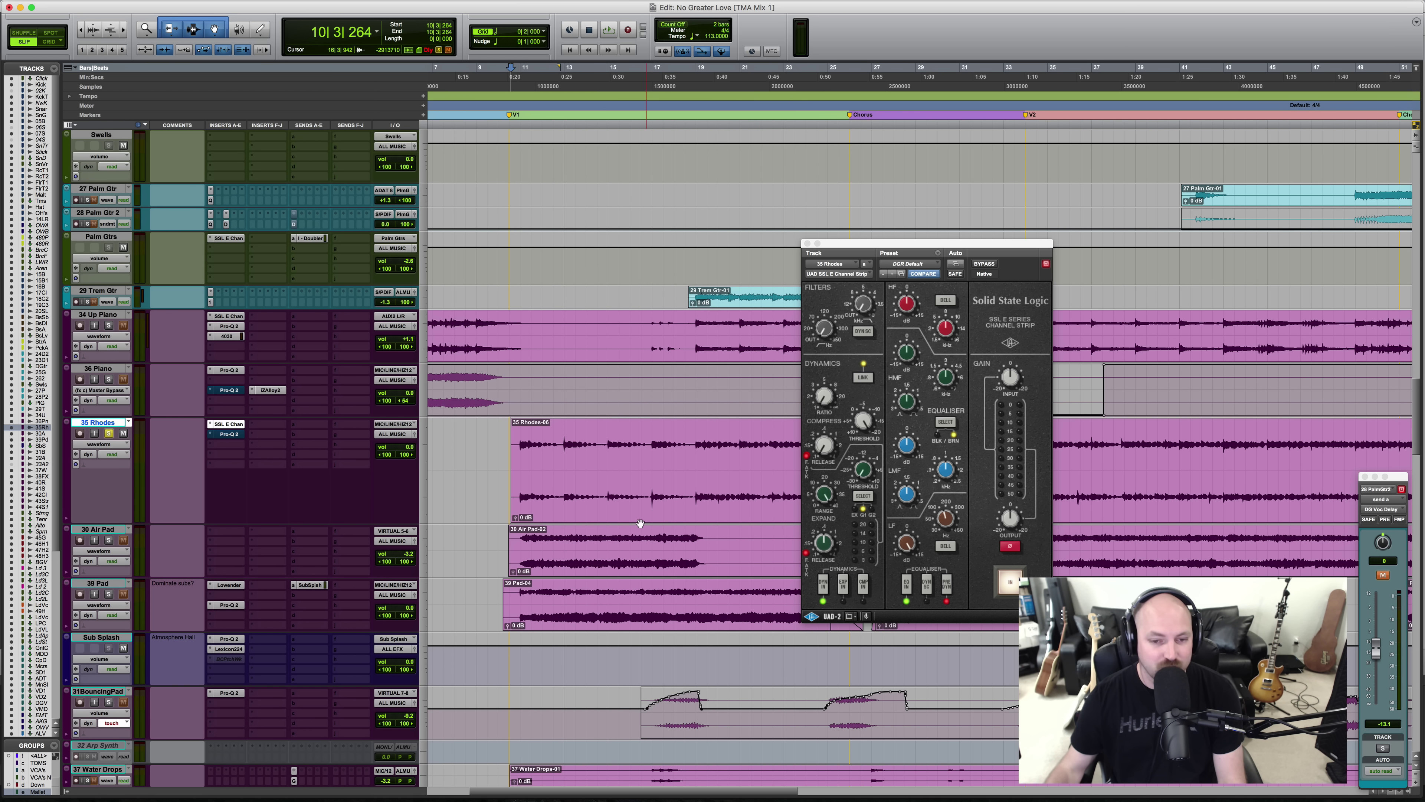
Step: Open the Pro-Q 2 on 35 Rhodes and play the soloed track from bar 11 with the EQ bypassed and engaged
left_click(232, 436)
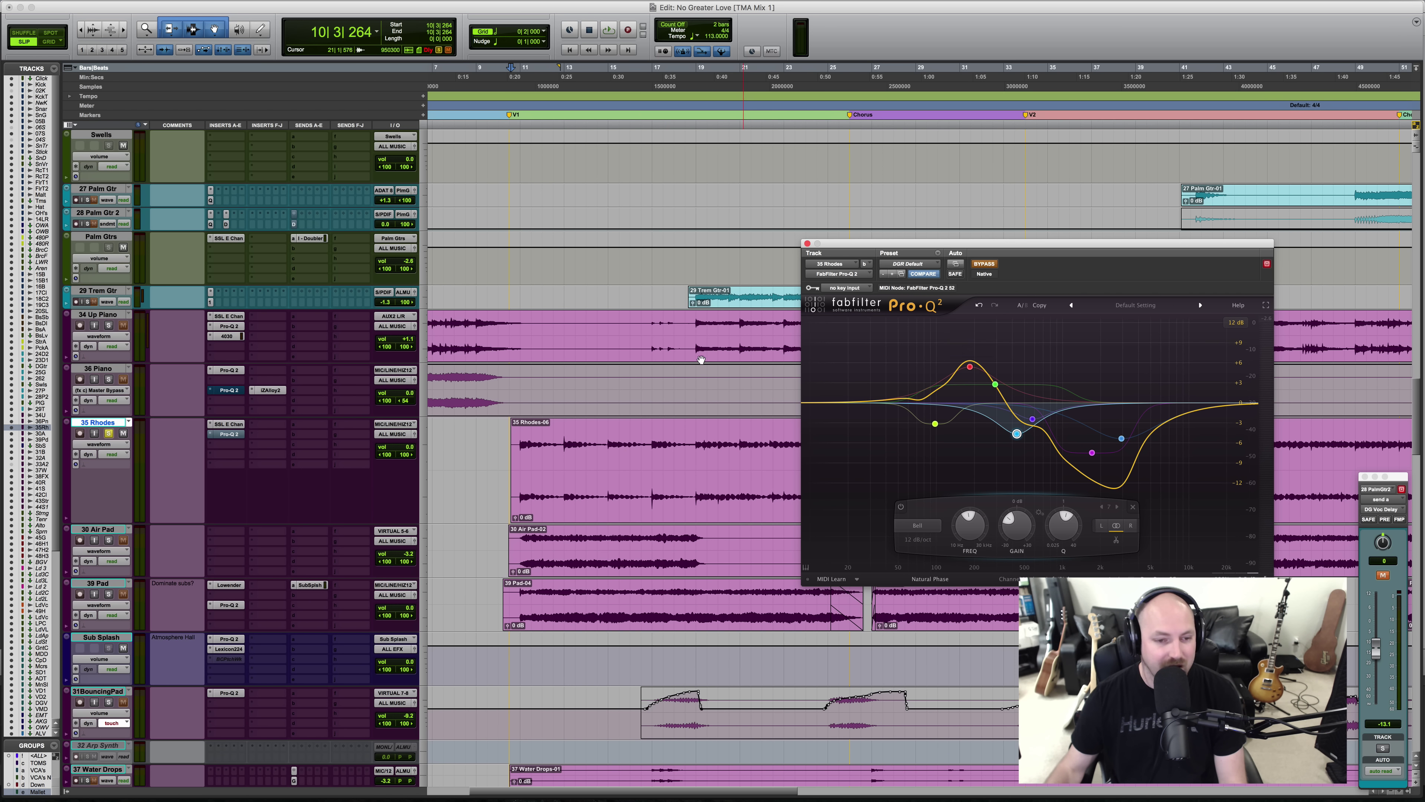
left_click(494, 460)
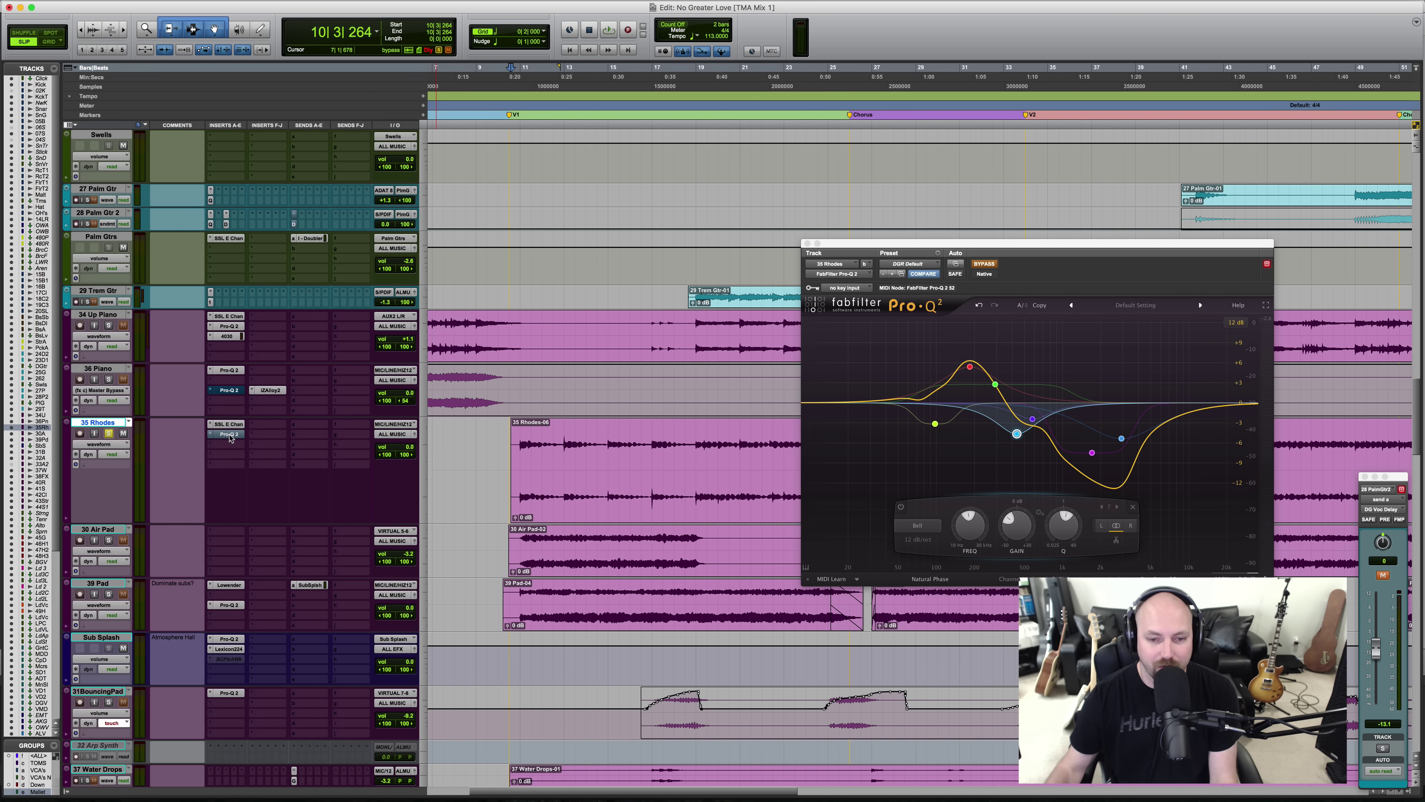
key("space")
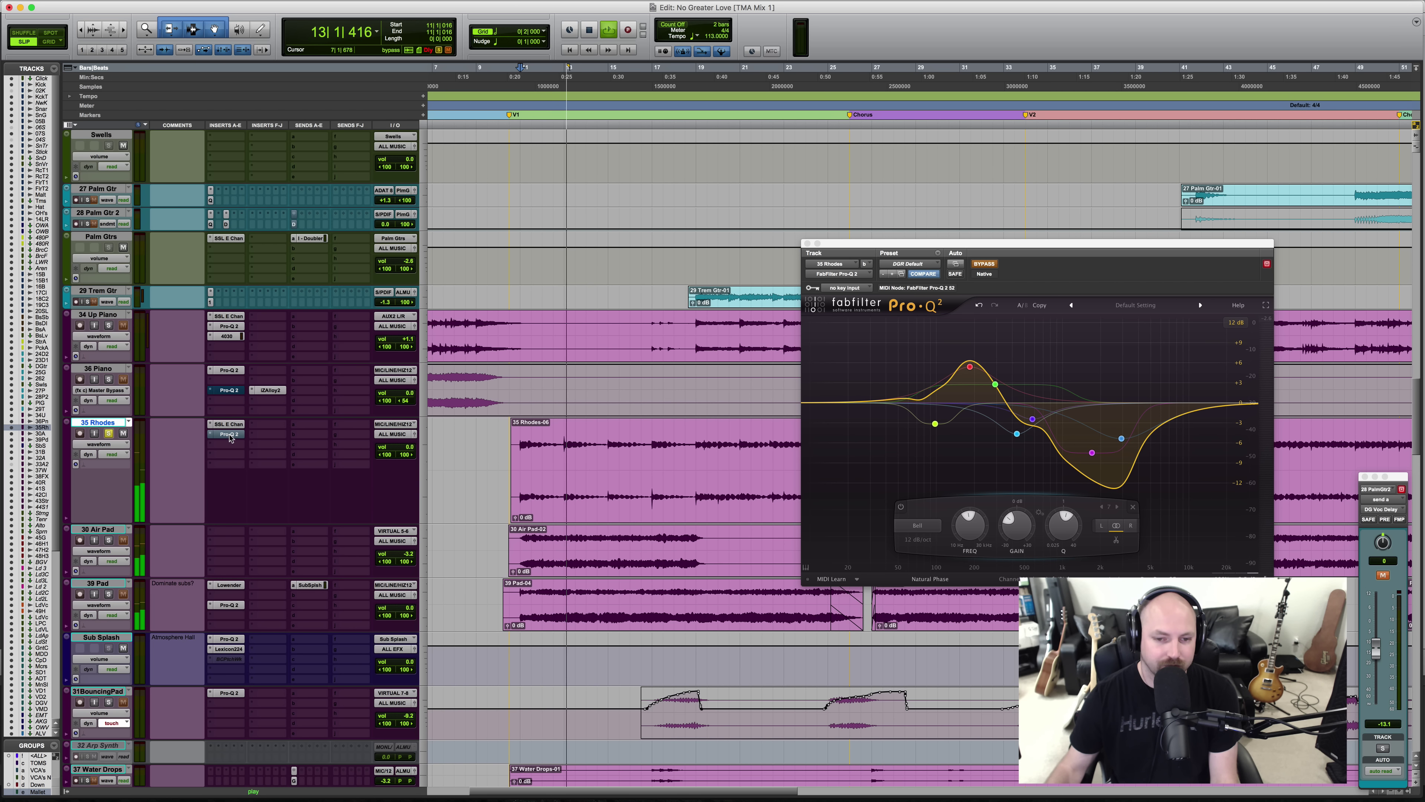
key("space")
key("space")
left_click(230, 435, "super")
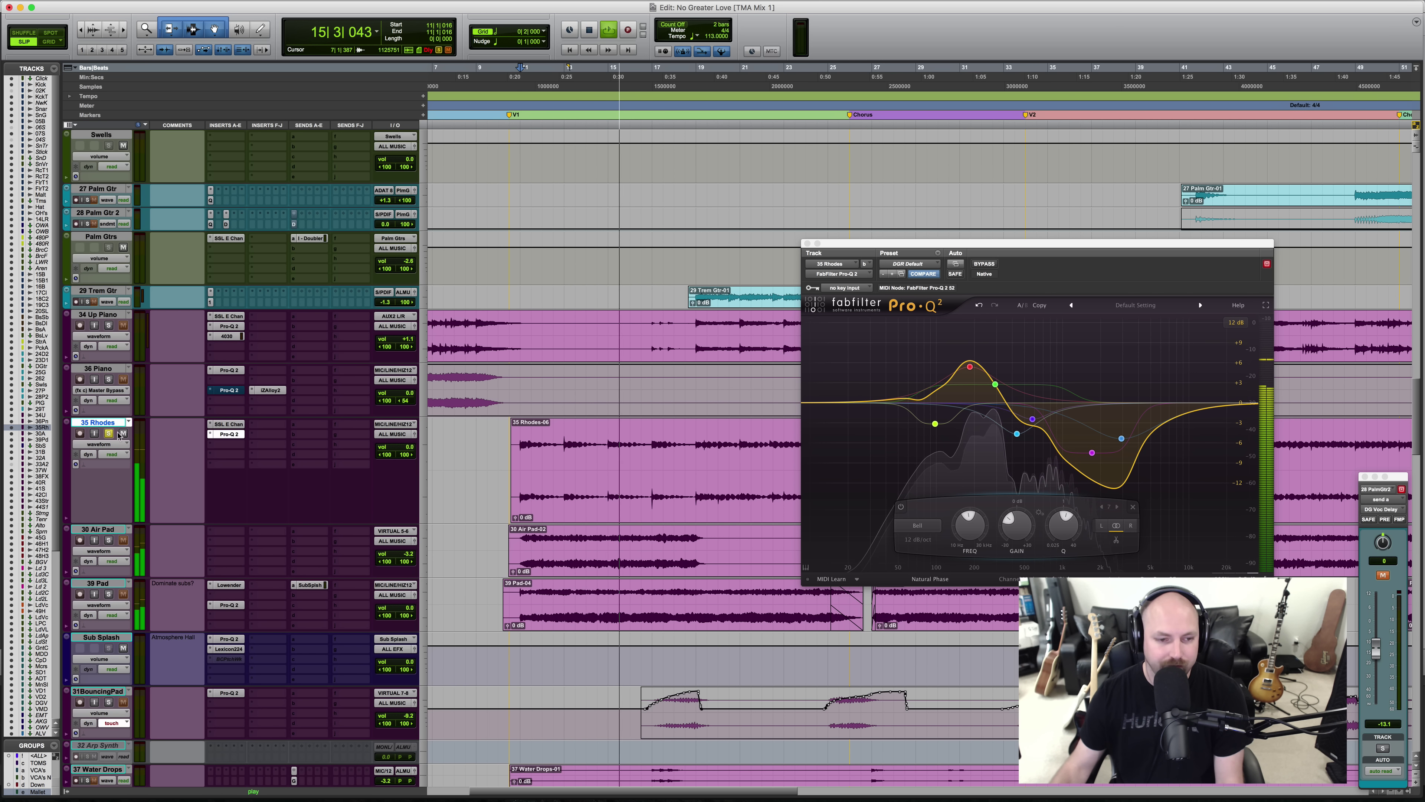
key("space")
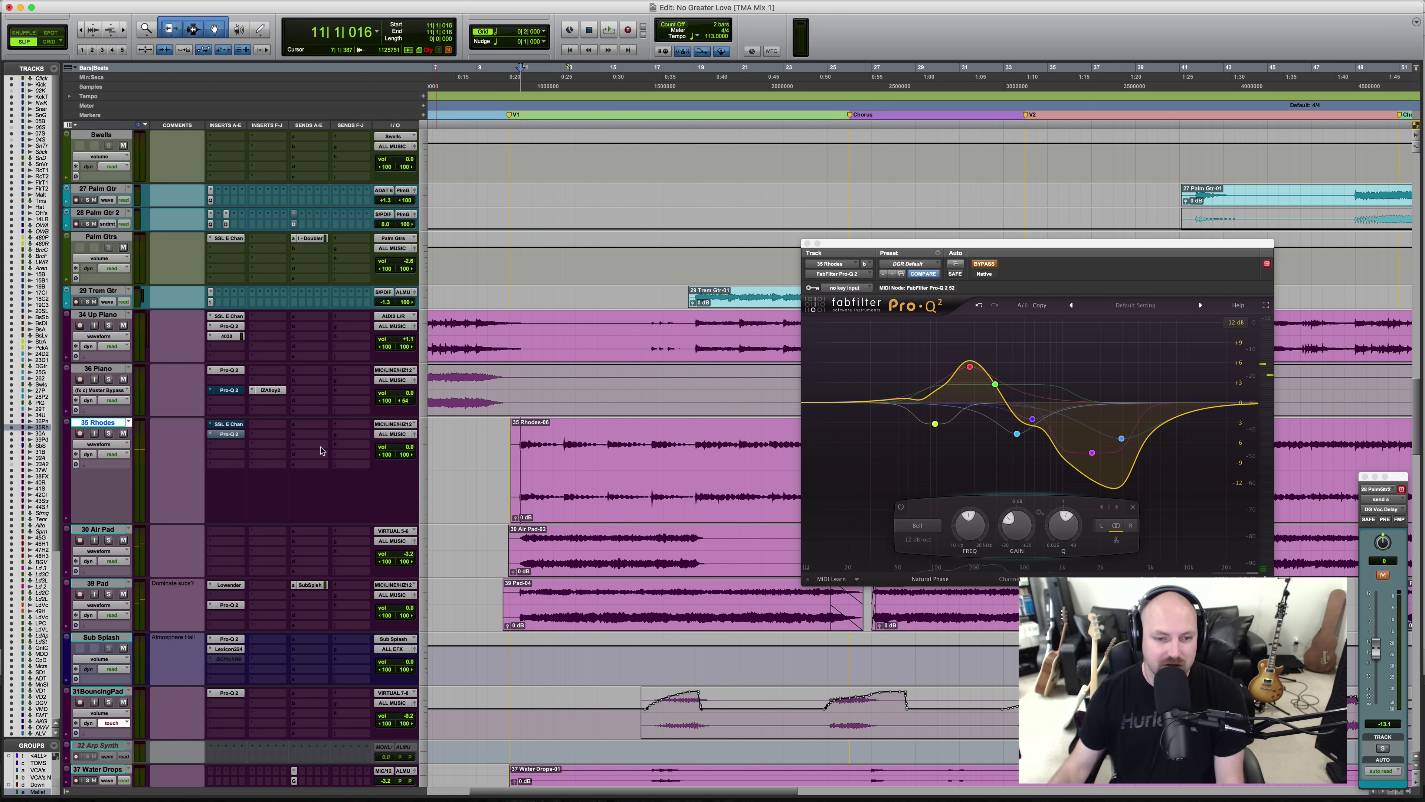
Step: Play the mix from bar 11 with 35 Rhodes unsoloed and its inserts bypassed, raising the Rhodes volume to about +11.4 dB
key("space")
left_click_drag(400, 448, 399, 439)
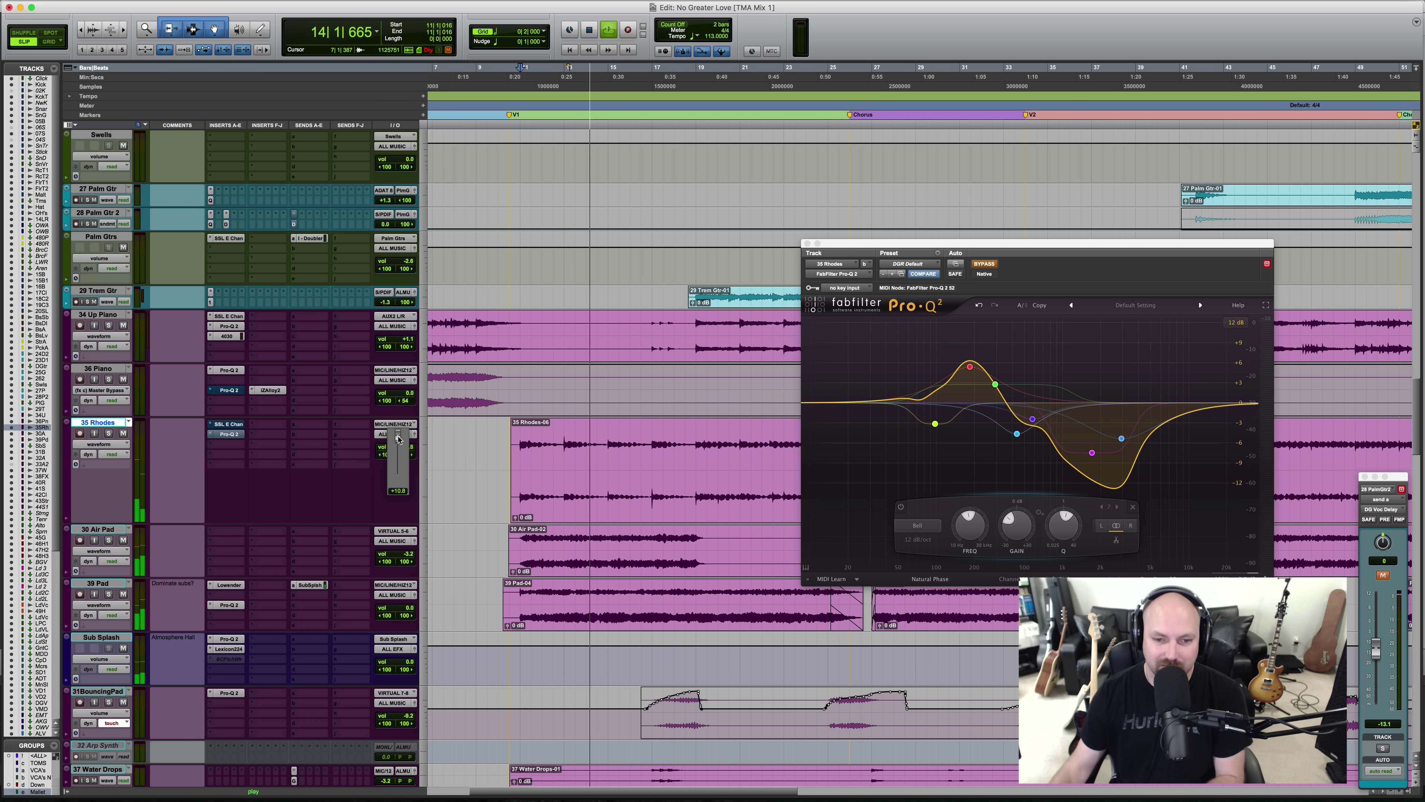
left_click_drag(399, 440, 398, 440)
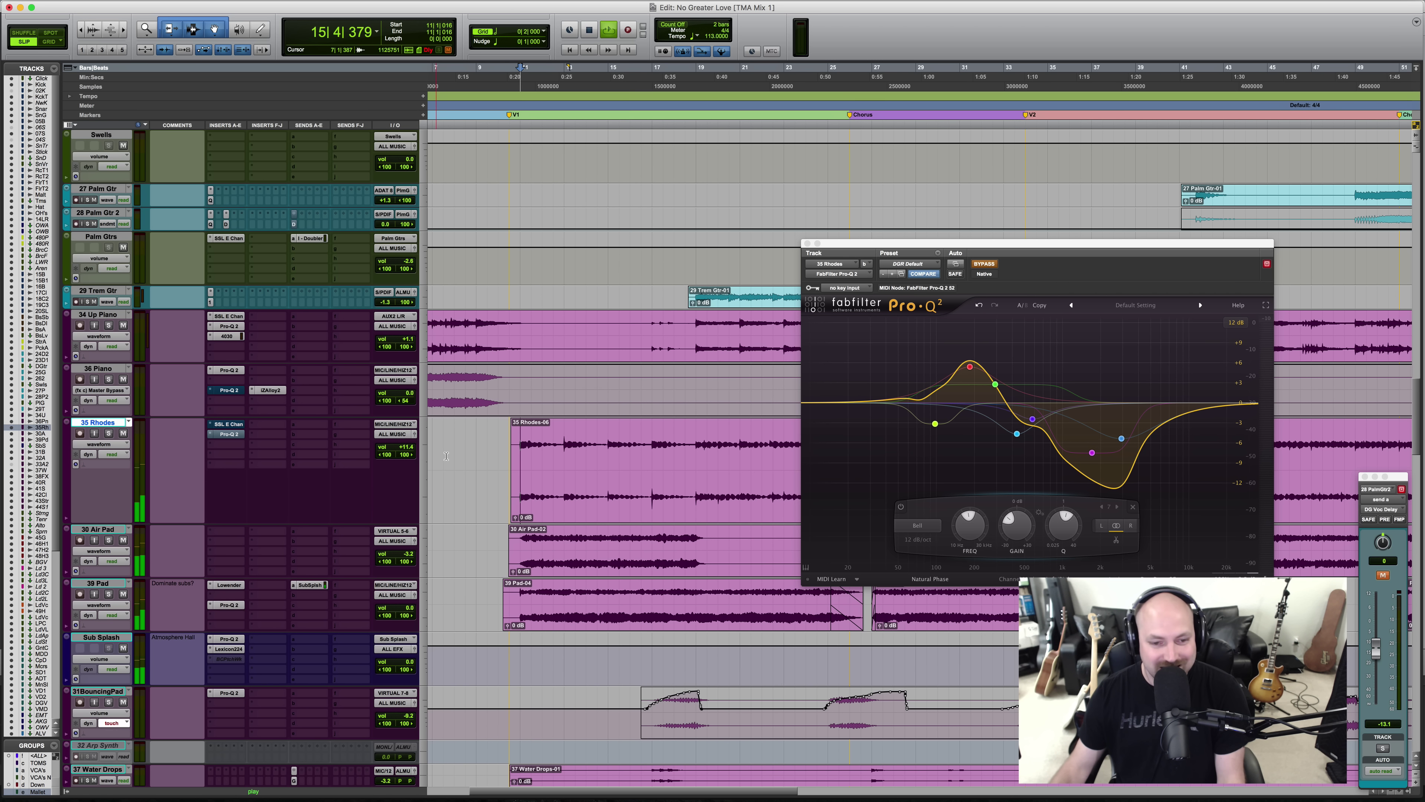
key("space")
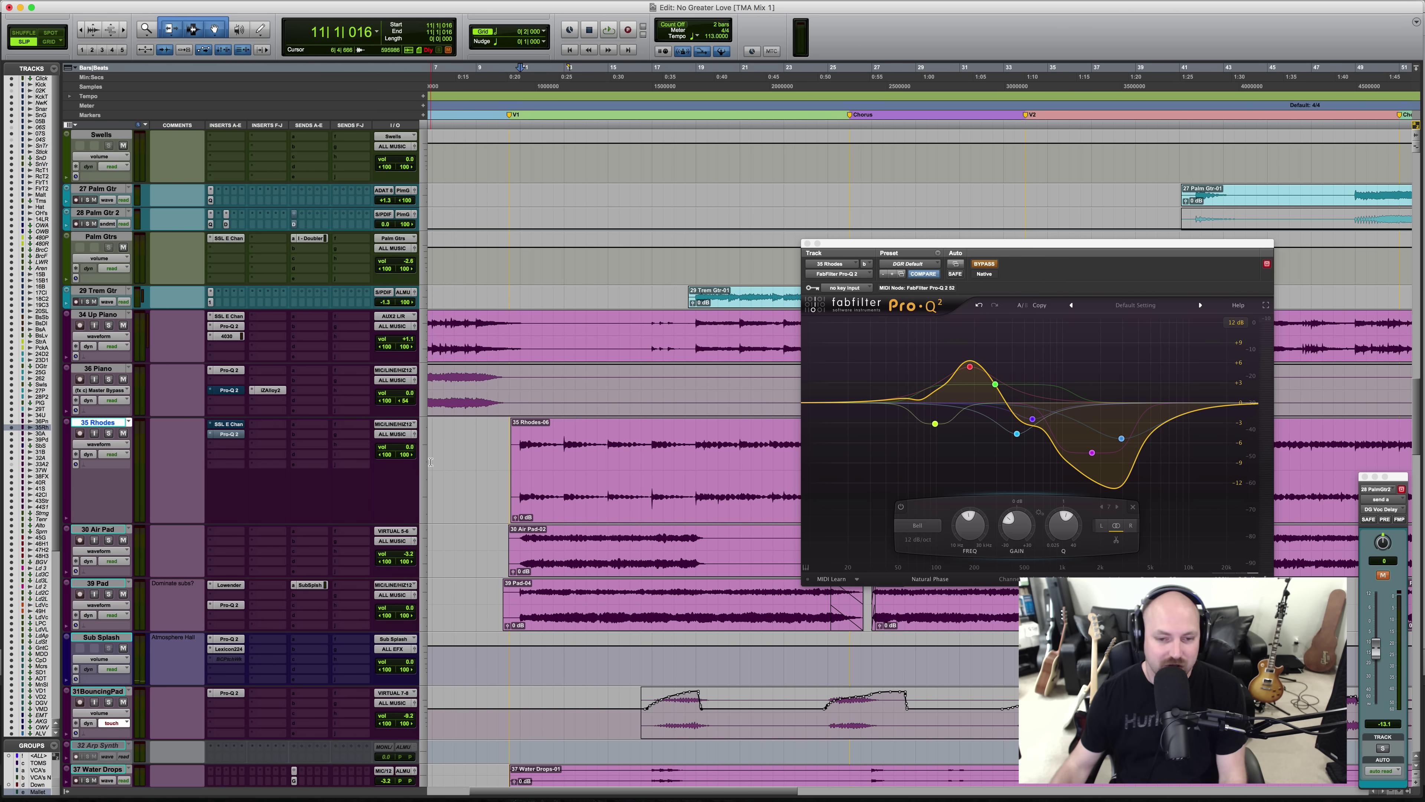
Step: Reactivate the SSL E Channel Strip and Pro-Q 2 on 35 Rhodes and replay the full mix from bar 11
key("space")
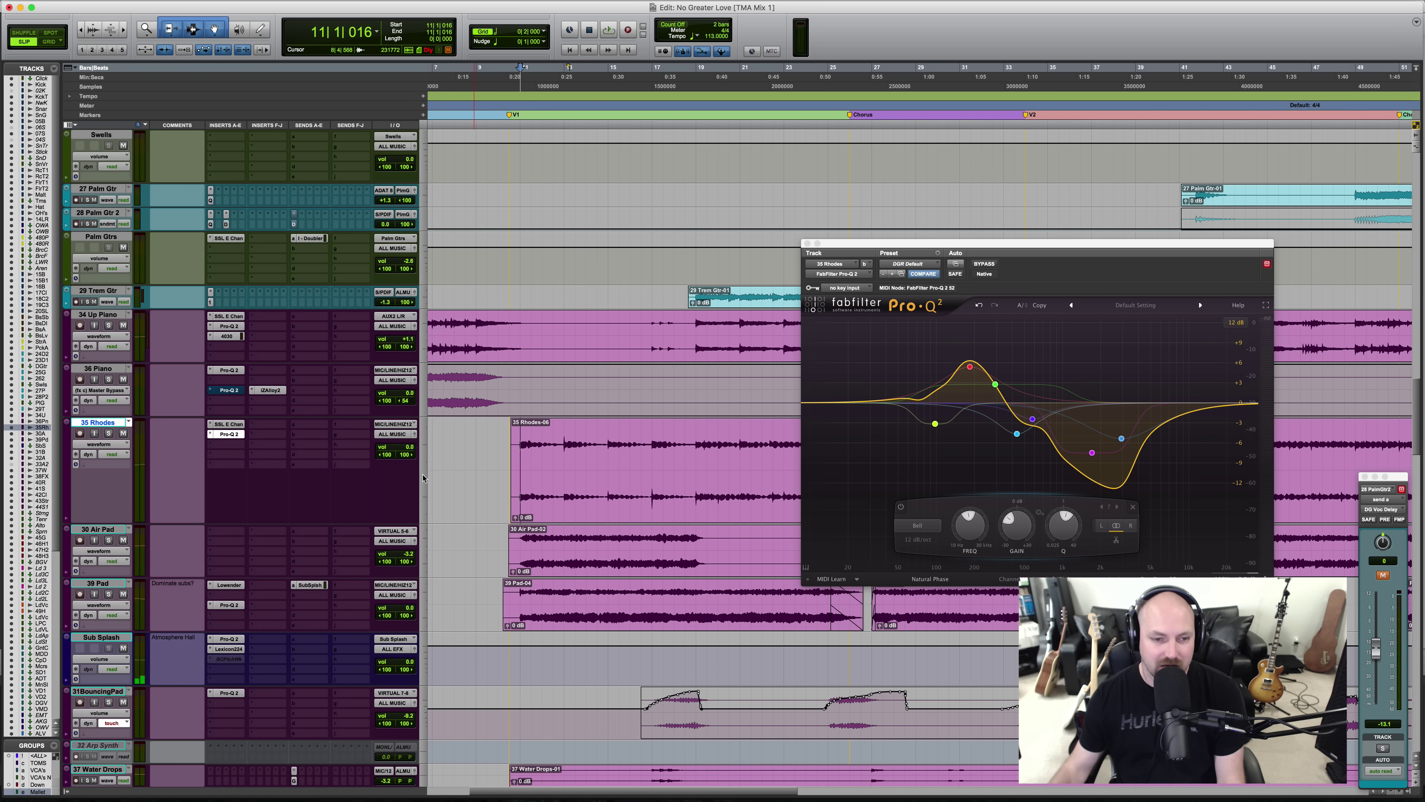
key("space")
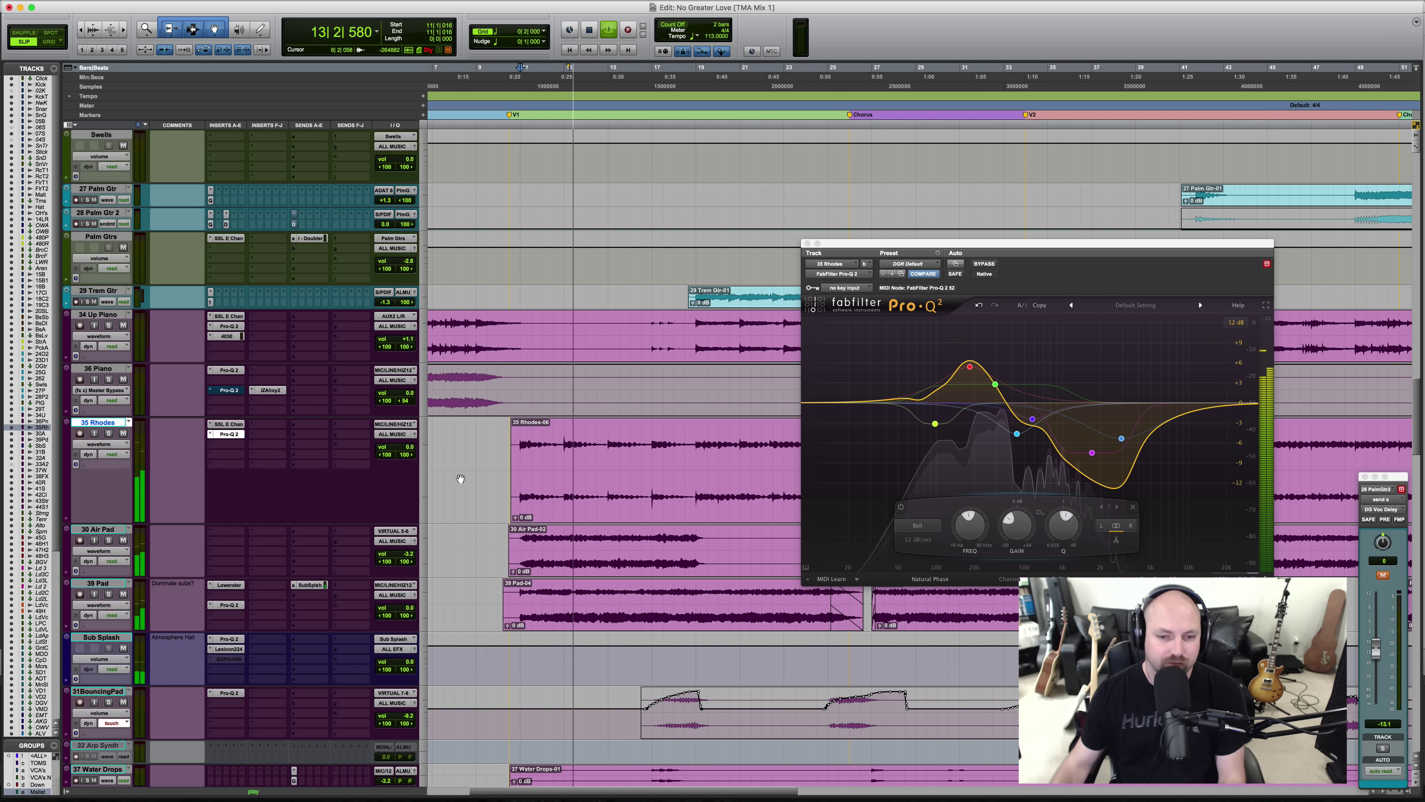
scroll(562, 466, "right", 2)
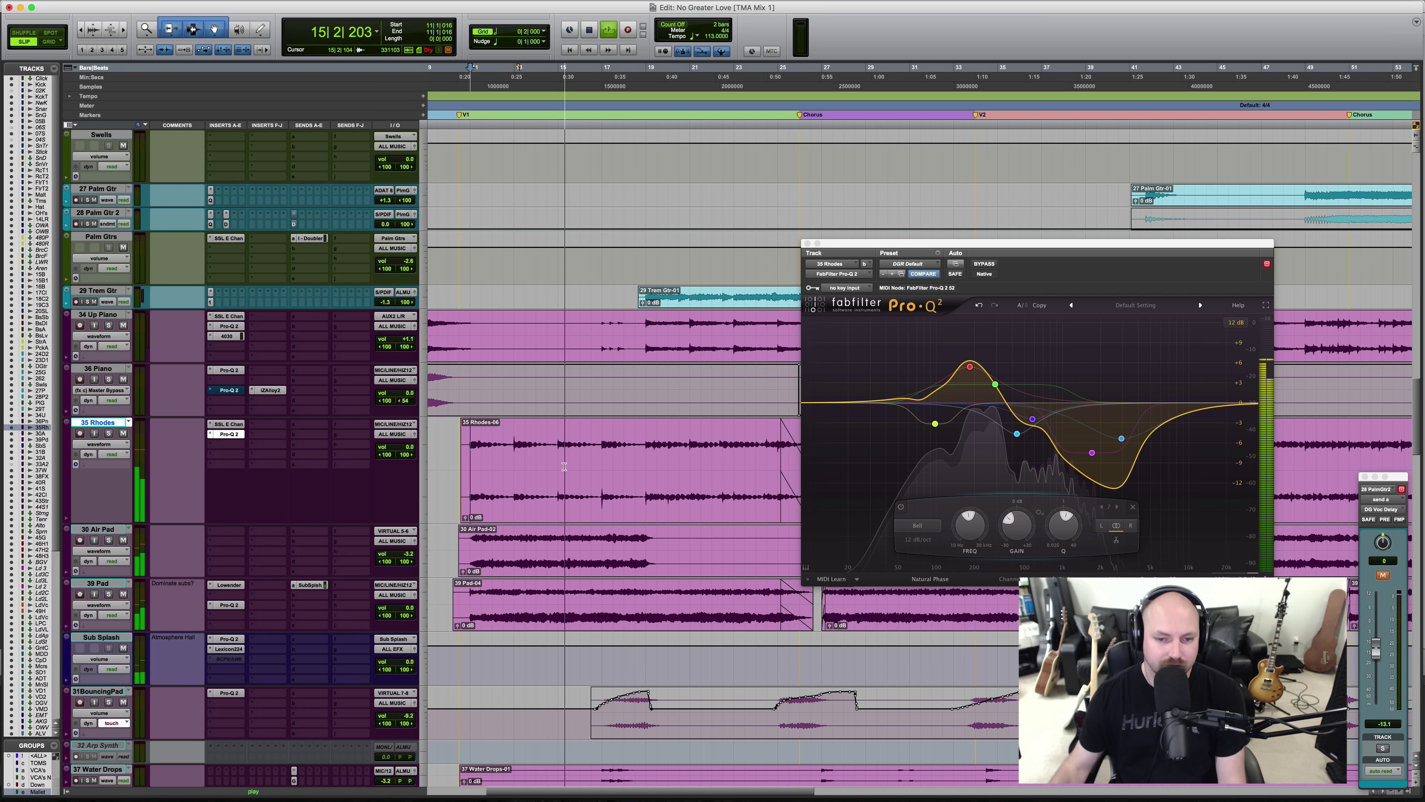
key("space")
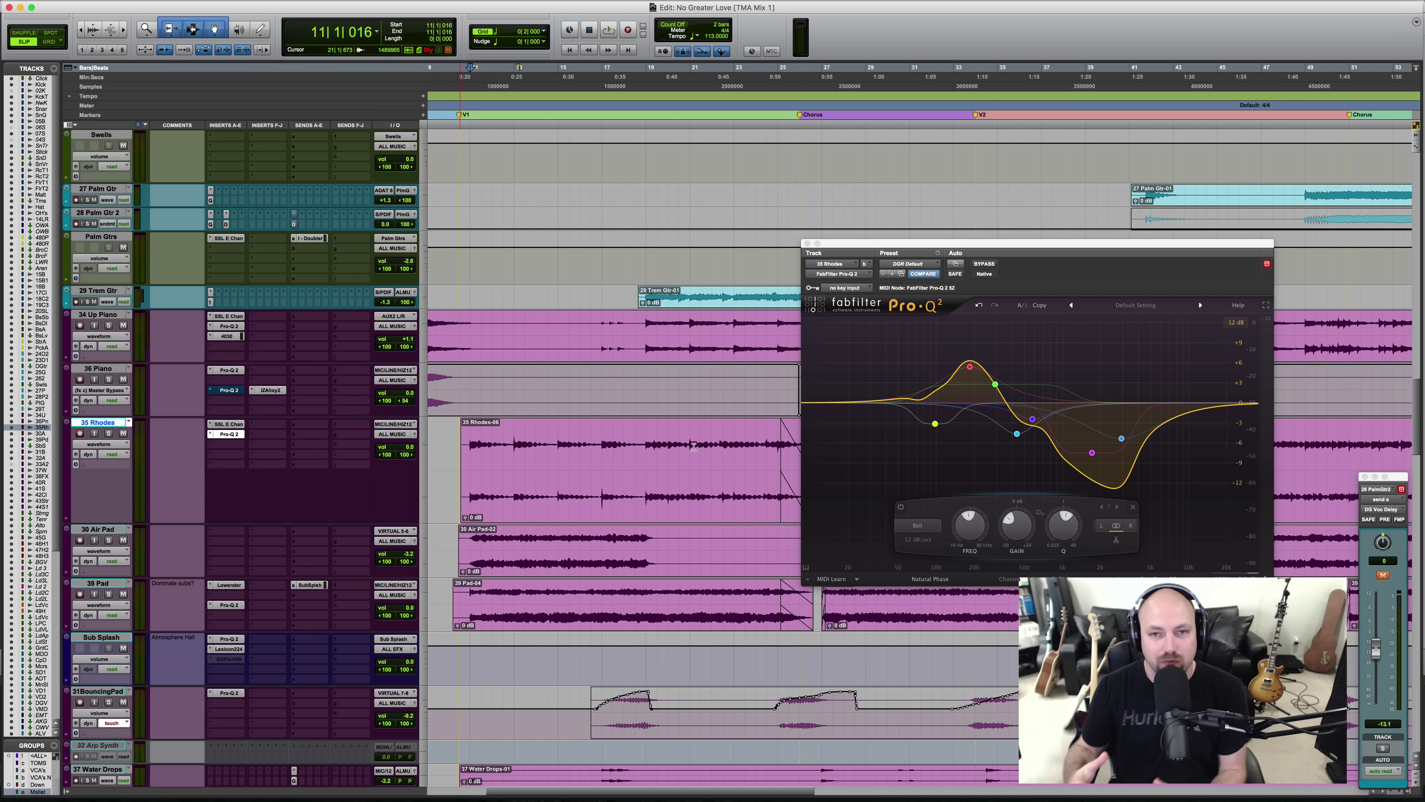
Step: Close the equalizer window and play the transition into the first chorus from bar 24
left_click(808, 243)
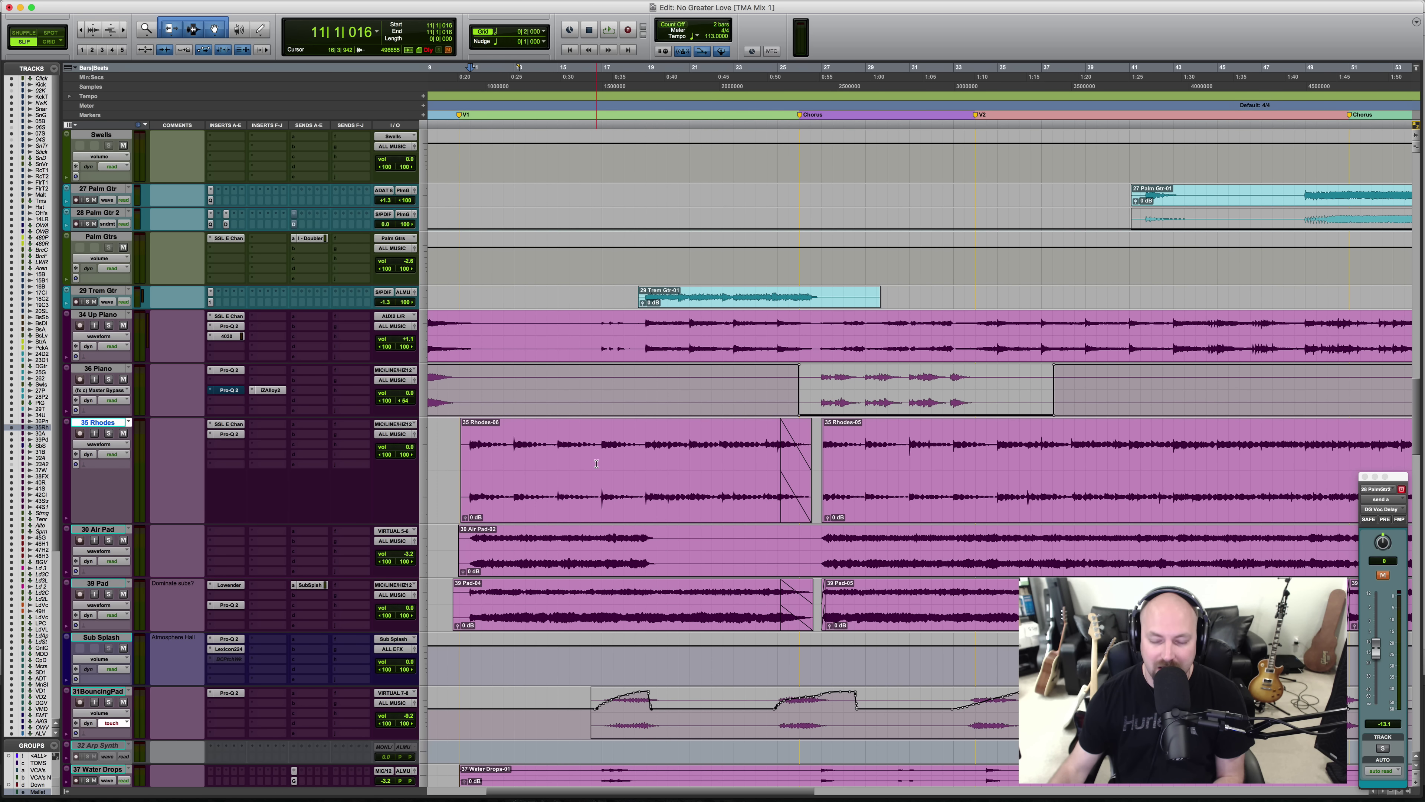
scroll(596, 464, "right", 2)
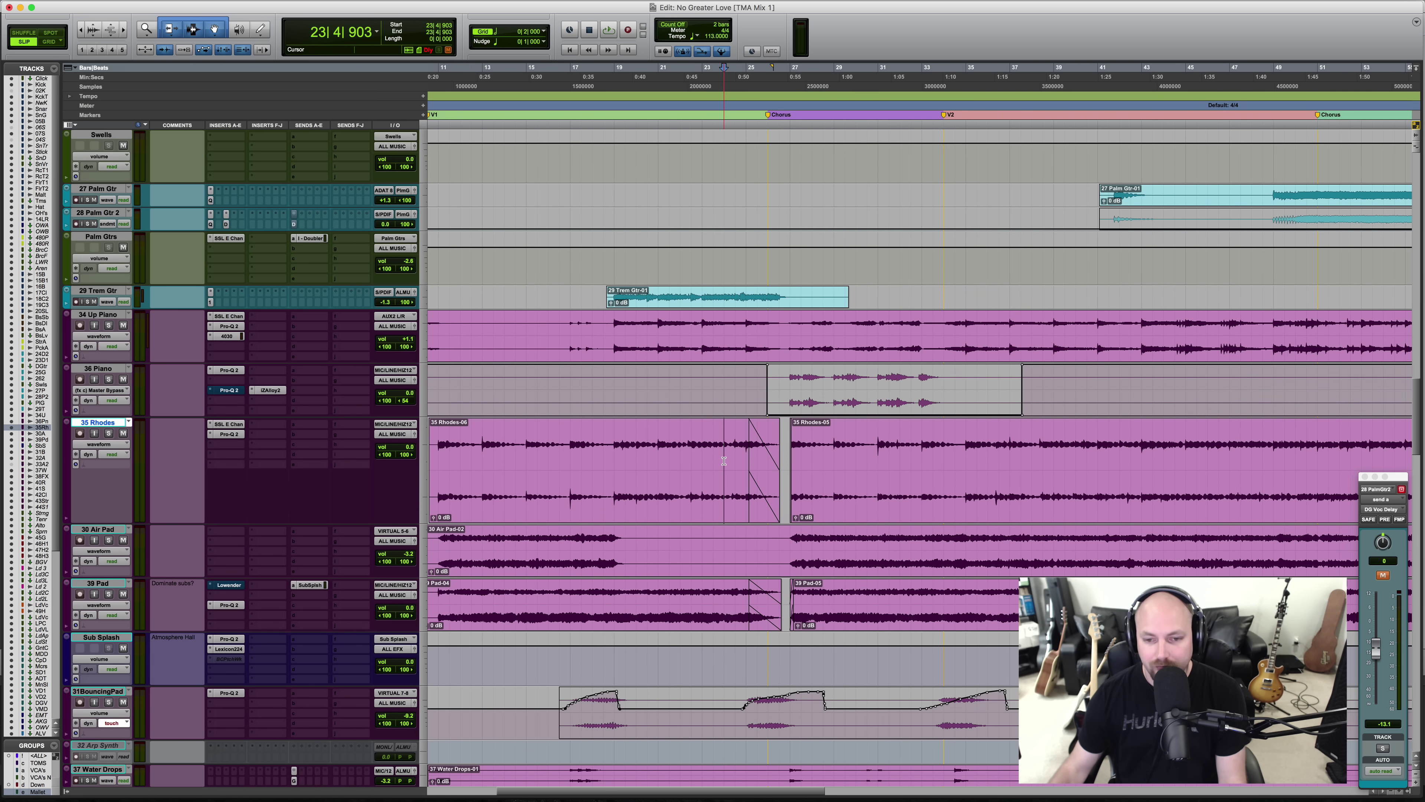
scroll(724, 460, "up", 1)
scroll(746, 461, "right", 3)
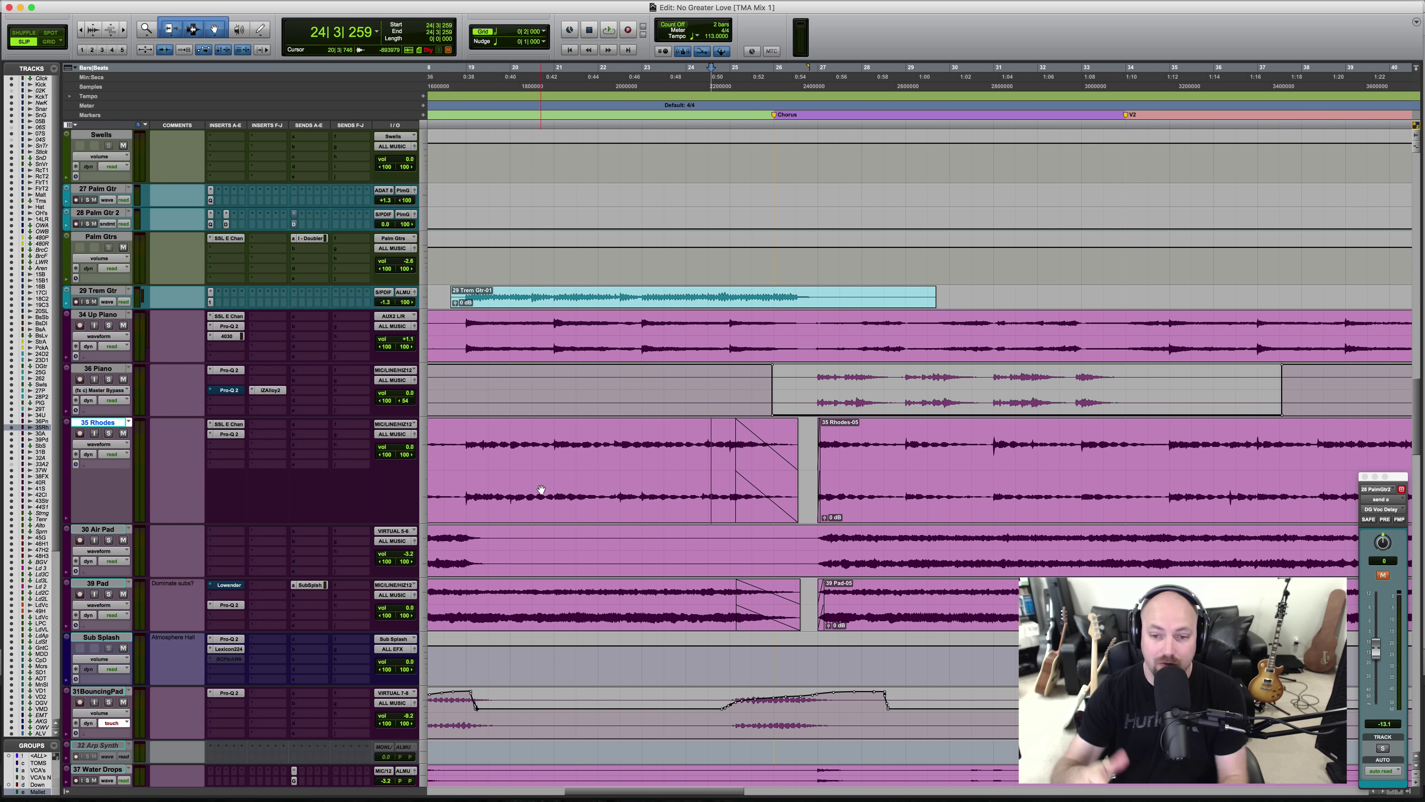
key("space")
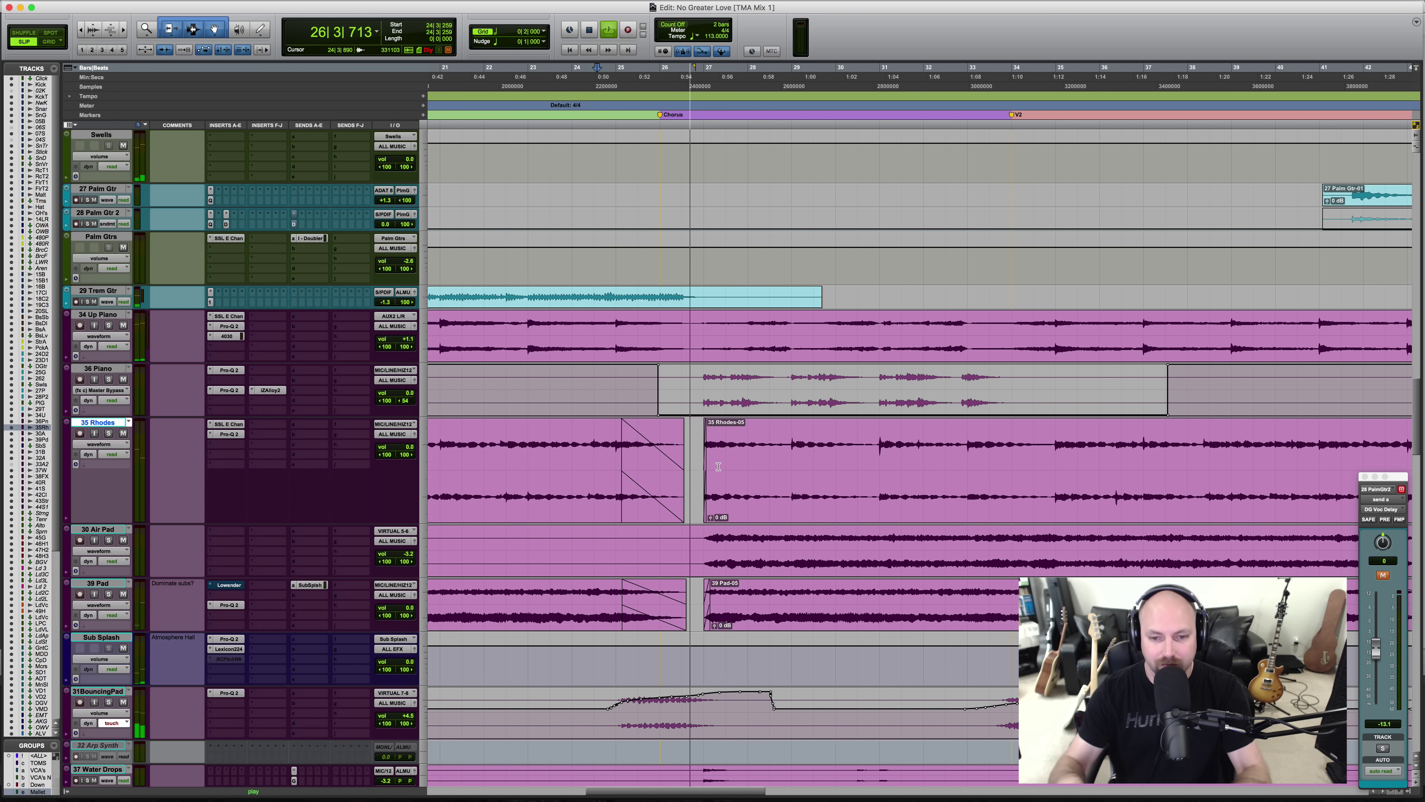
key("space")
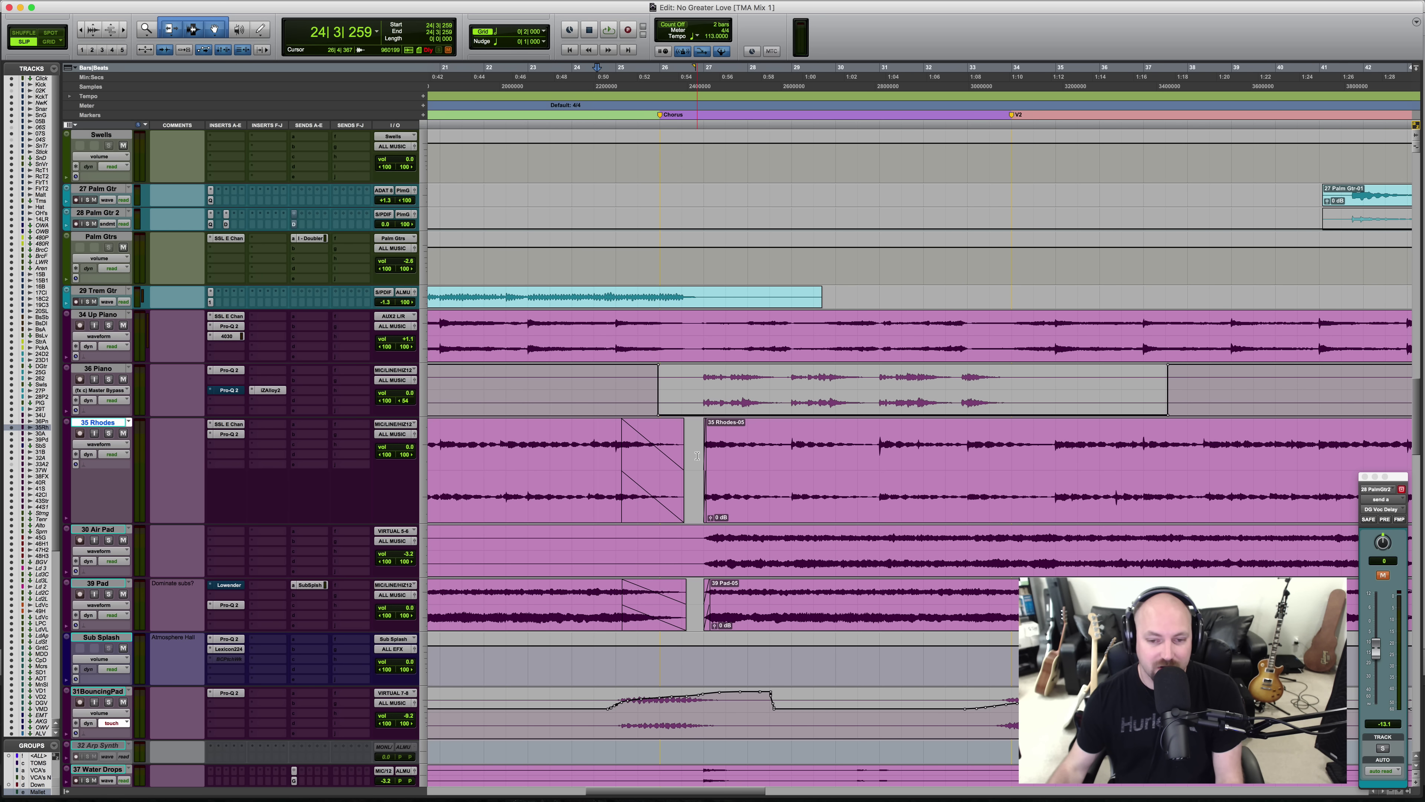
Step: Replay the chorus transition from bar 24 and place the edit cursor on 30 Air Pad in the gap at bar 26
key("space")
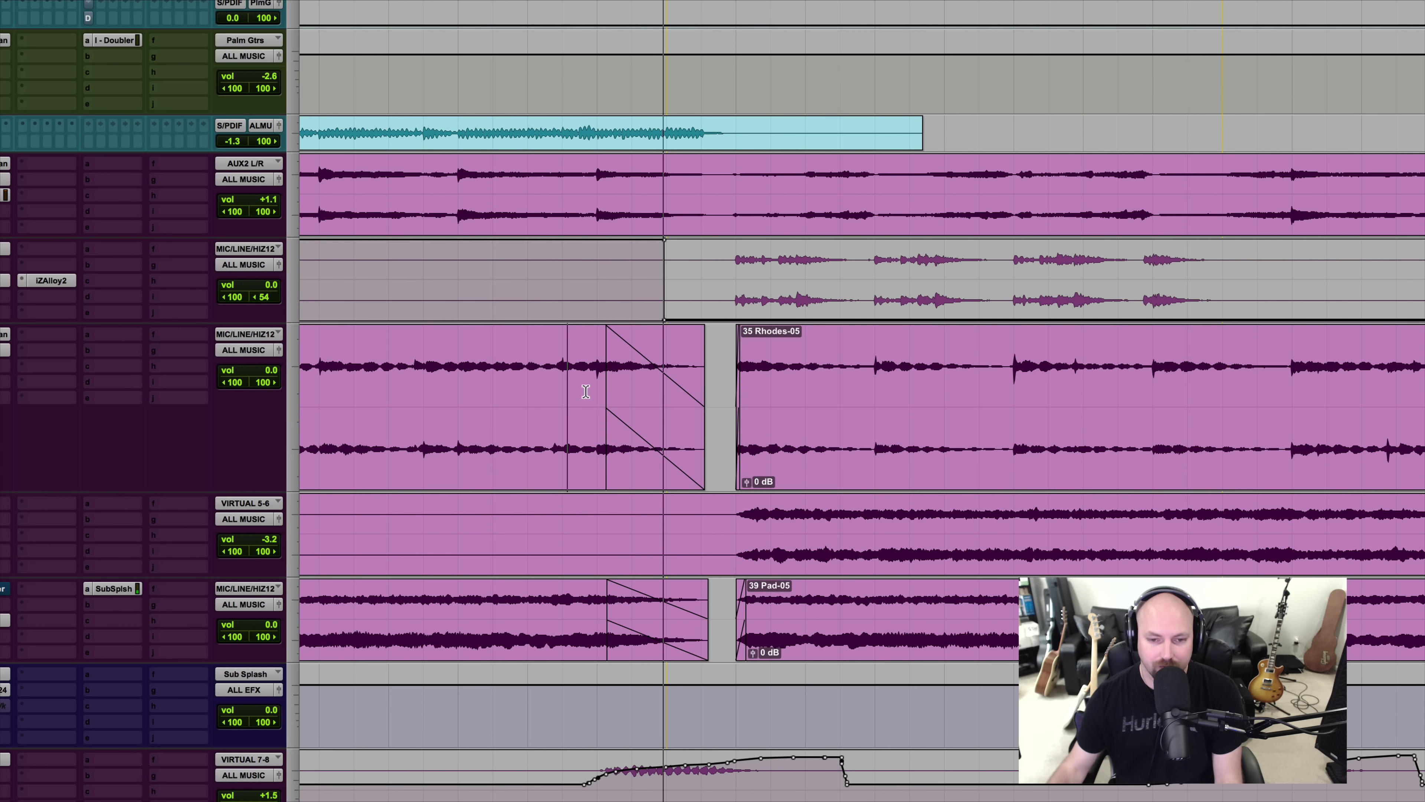
left_click_drag(609, 462, 789, 617)
left_click(732, 521)
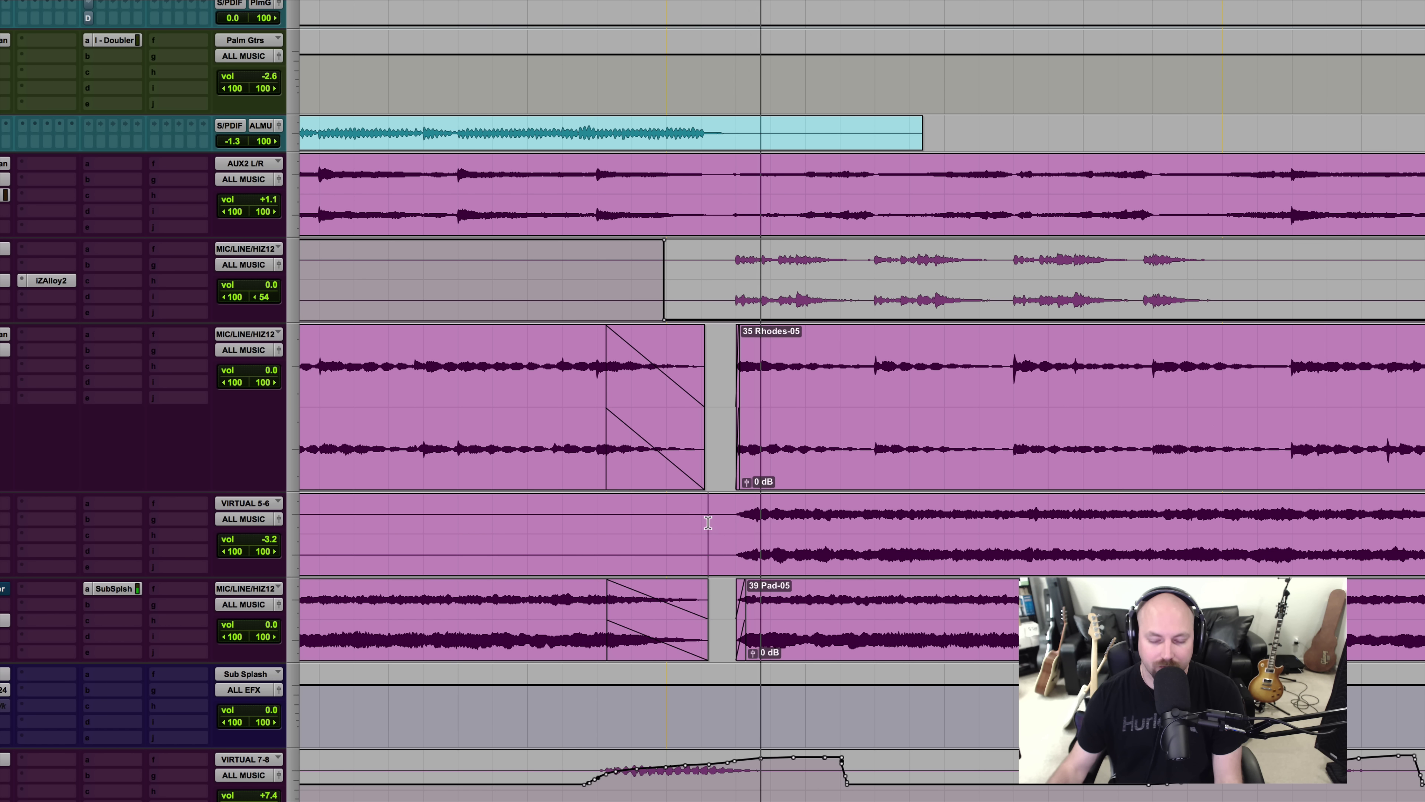
key("r")
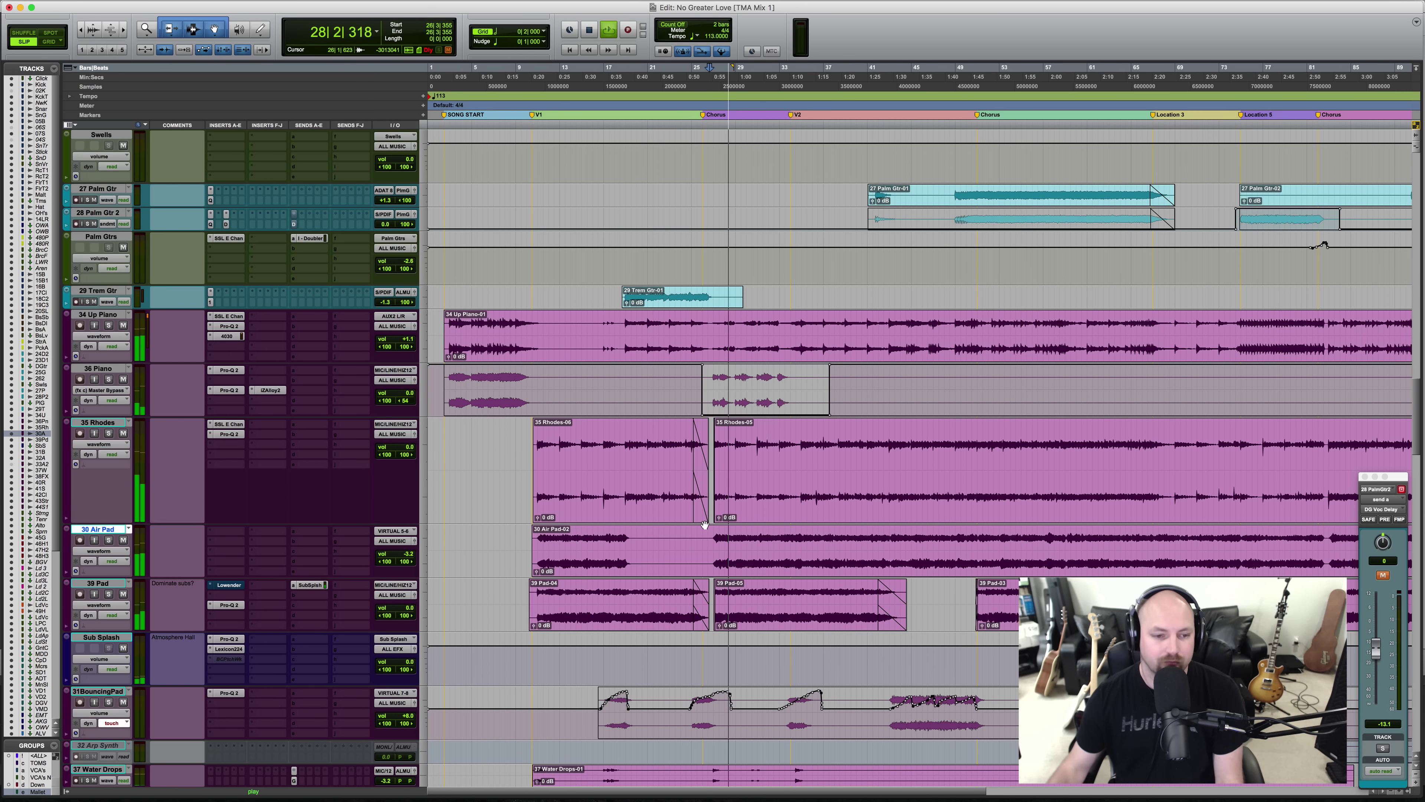
Step: Stop playback and select the 39 Pad track
scroll(696, 534, "right", 3)
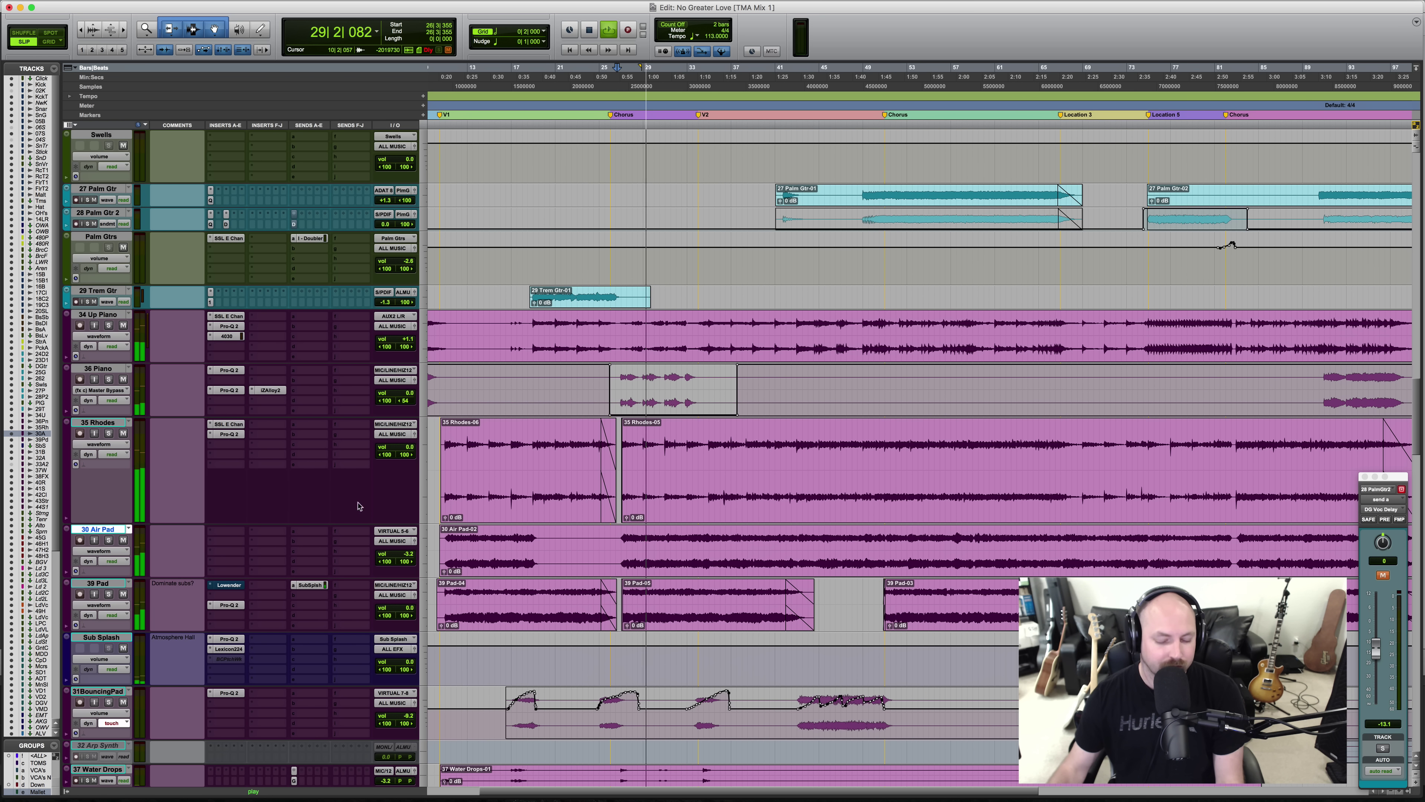
key("space")
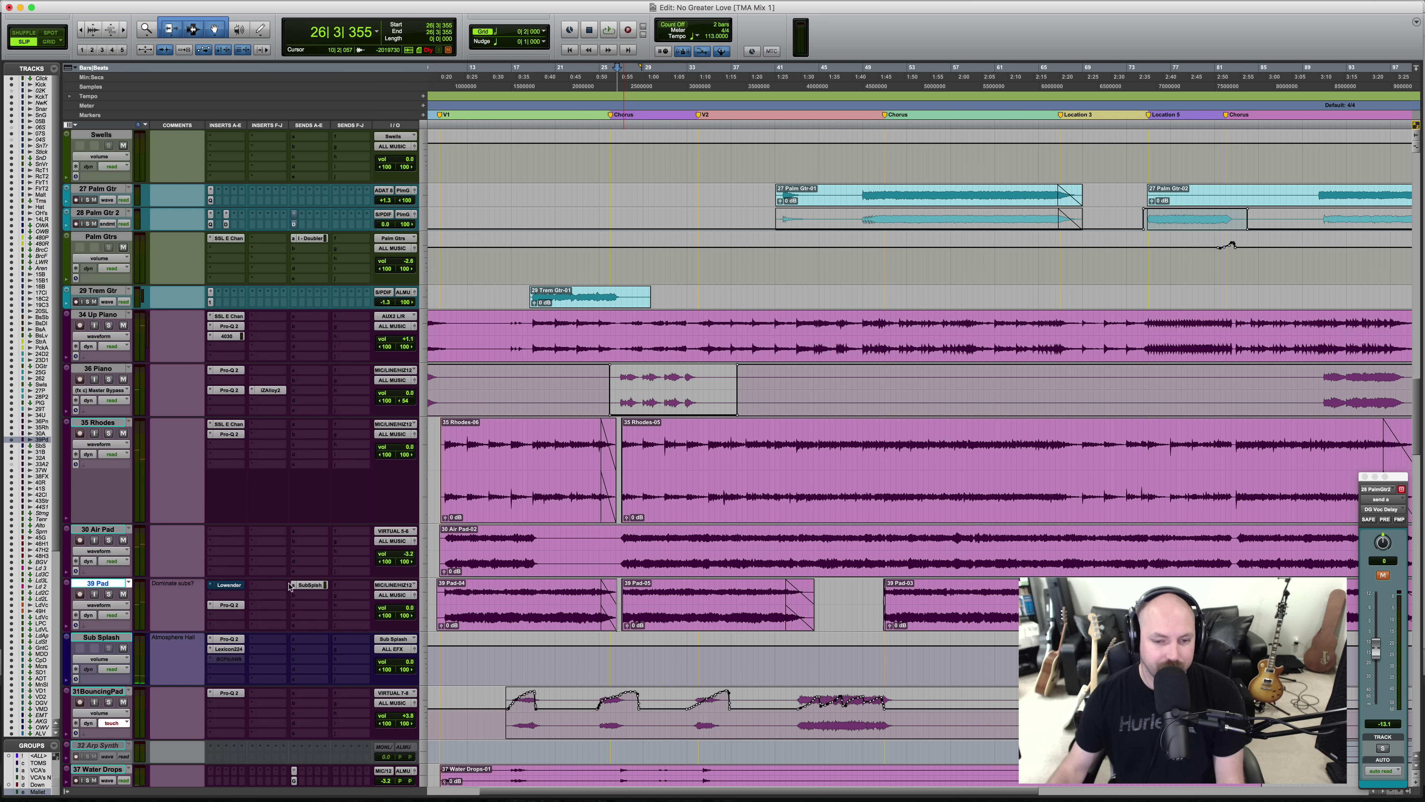
scroll(595, 582, "down", 3)
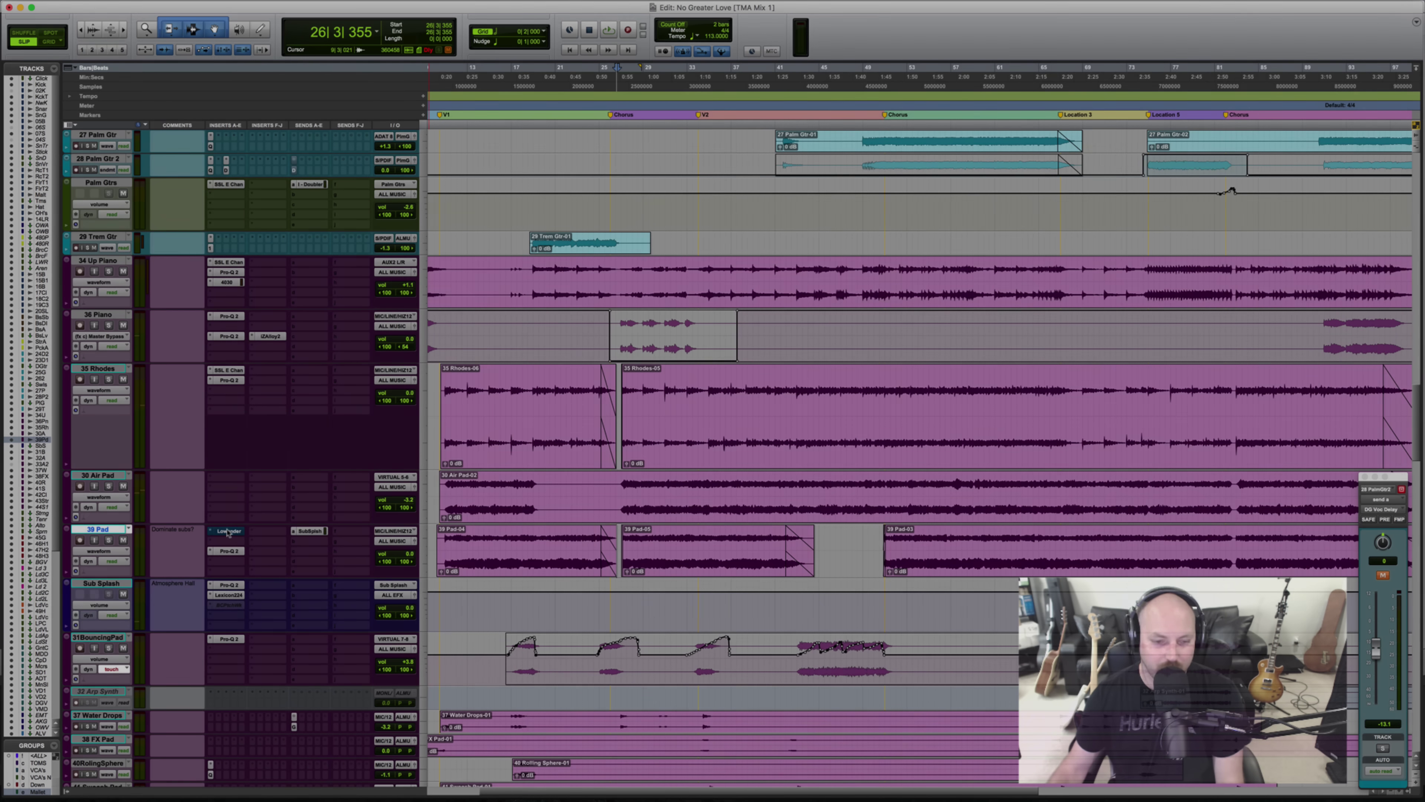